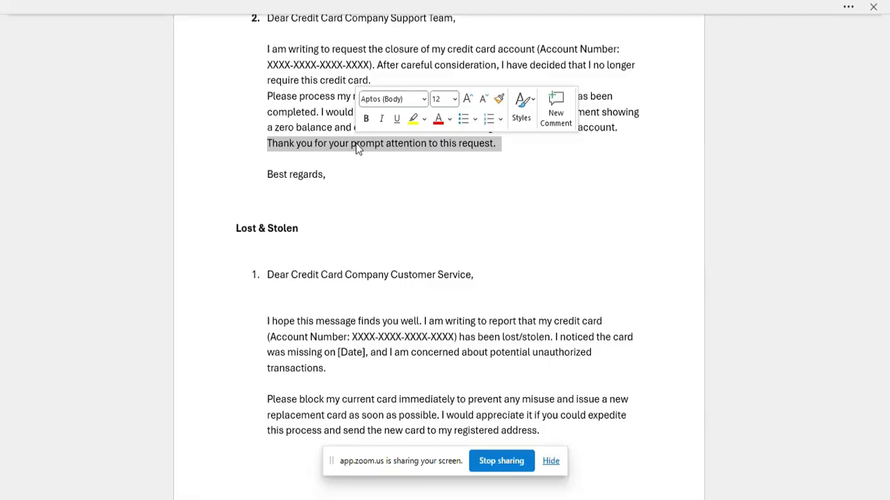
left_click(344, 64)
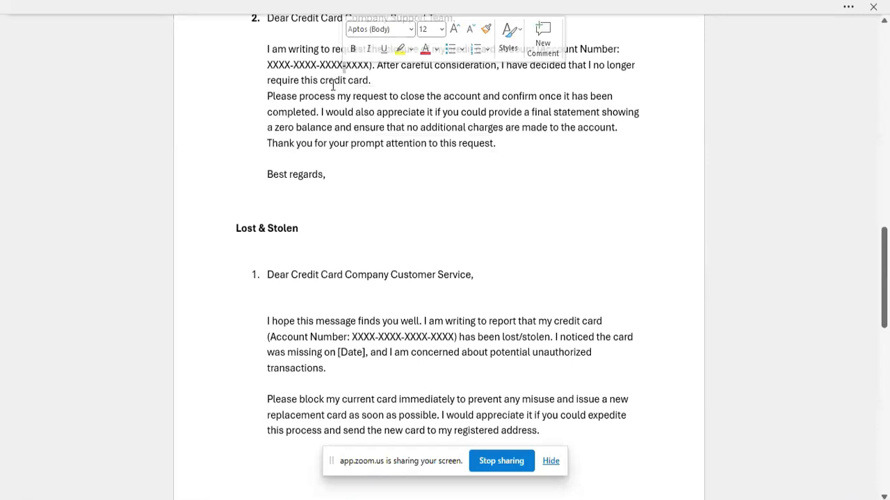
double_click(333, 81)
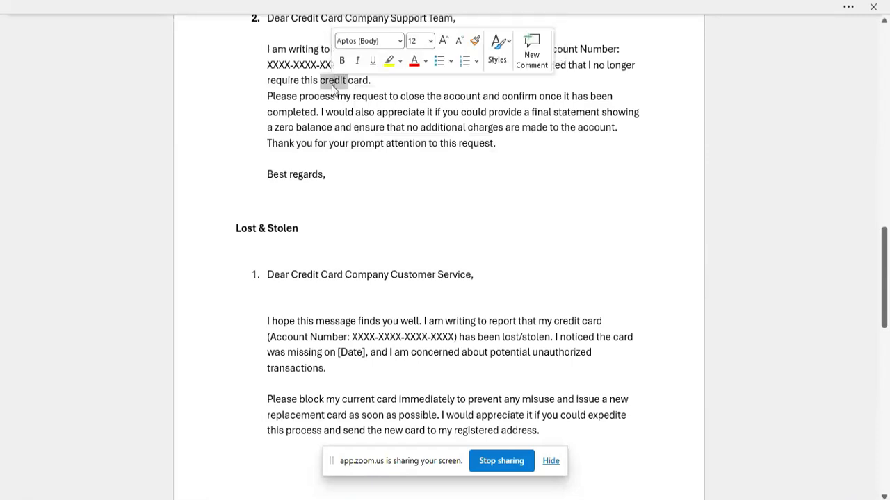
scroll(324, 169, "up", 1)
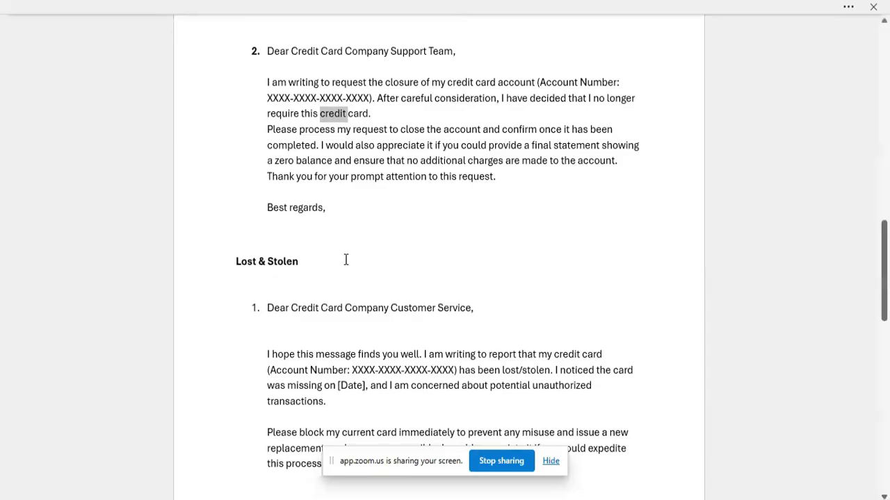
Copy the first Lost & Stolen sample letter from the document and paste it into the body of the new Outlook email.
scroll(345, 260, "down", 3)
left_click_drag(266, 208, 556, 363)
key("ctrl+c")
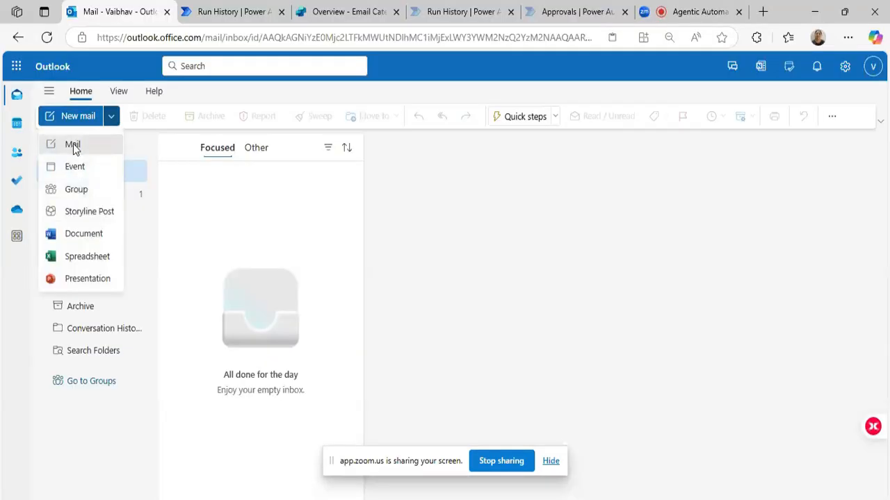
left_click(73, 143)
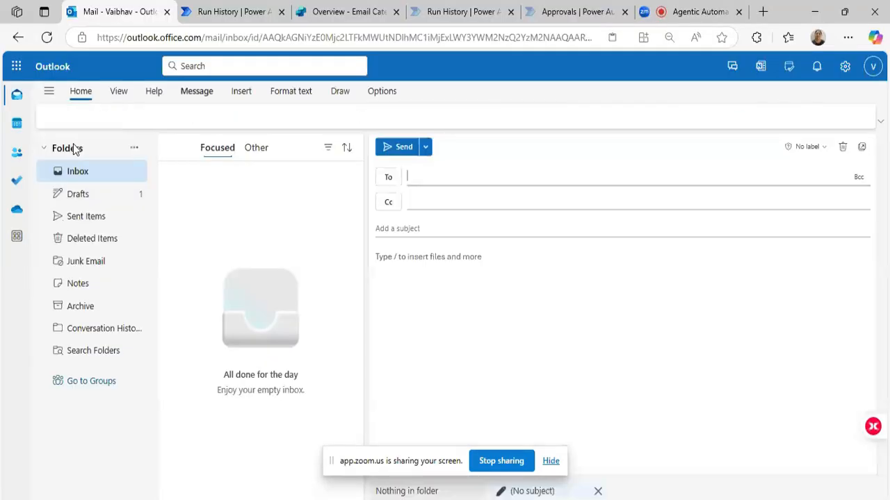
left_click(413, 259)
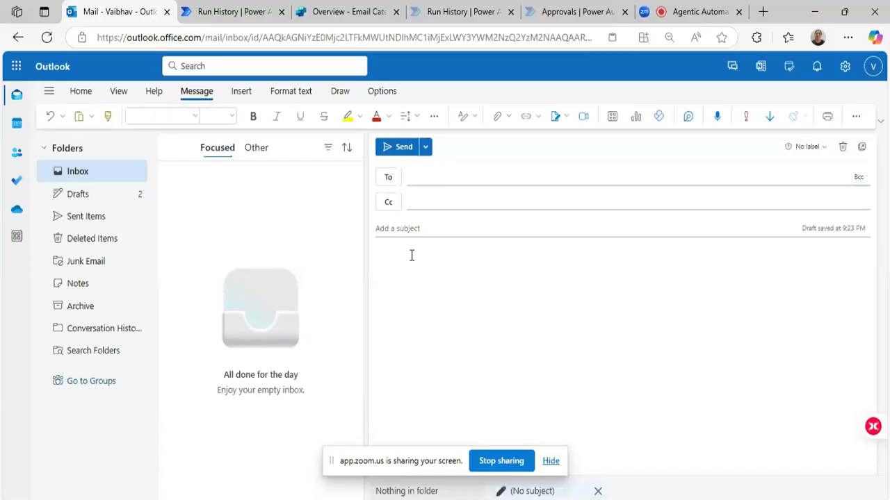
key("ctrl+v")
Enter the recipient's e-mail address and set the email's subject to "My Card".
left_click(401, 230)
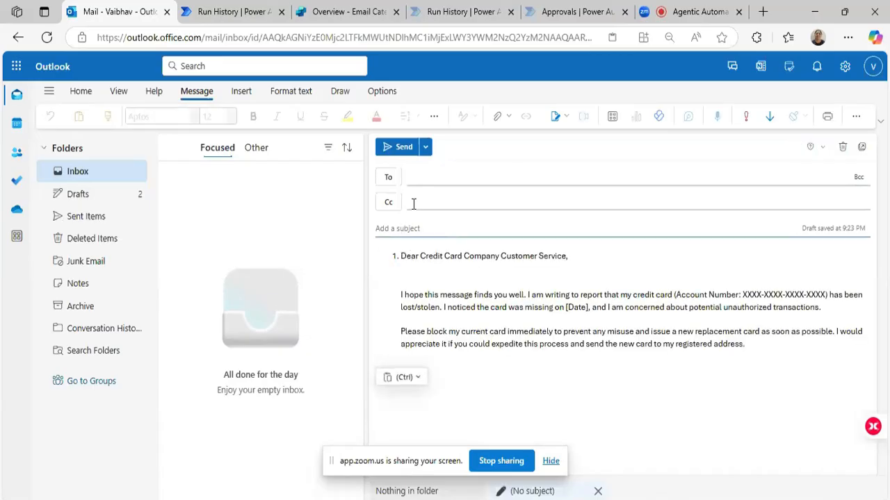
left_click(417, 178)
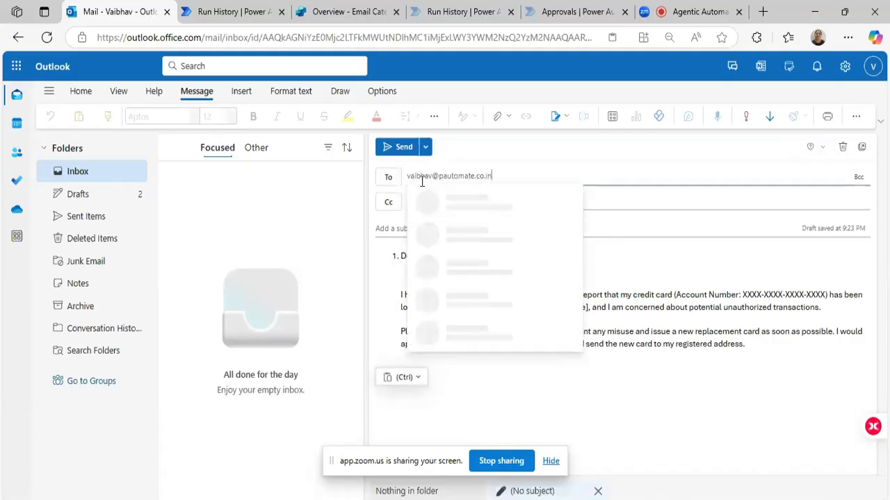
left_click(422, 196)
left_click(399, 228)
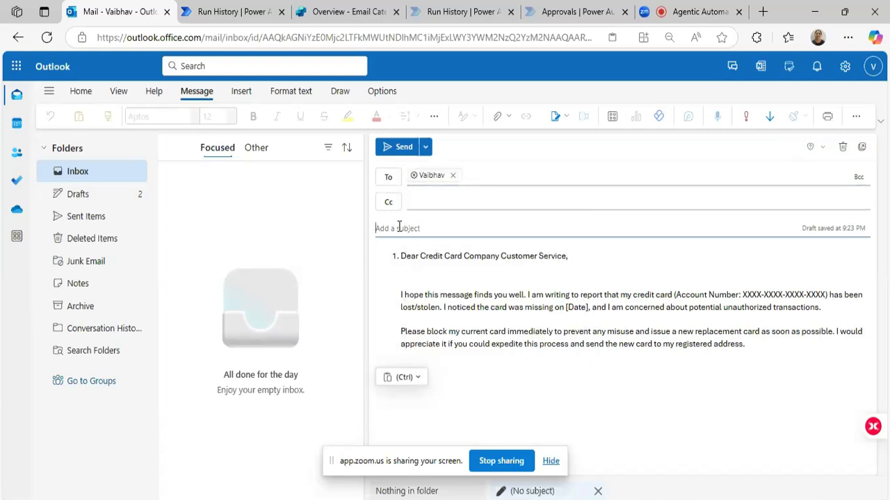
type("My Card")
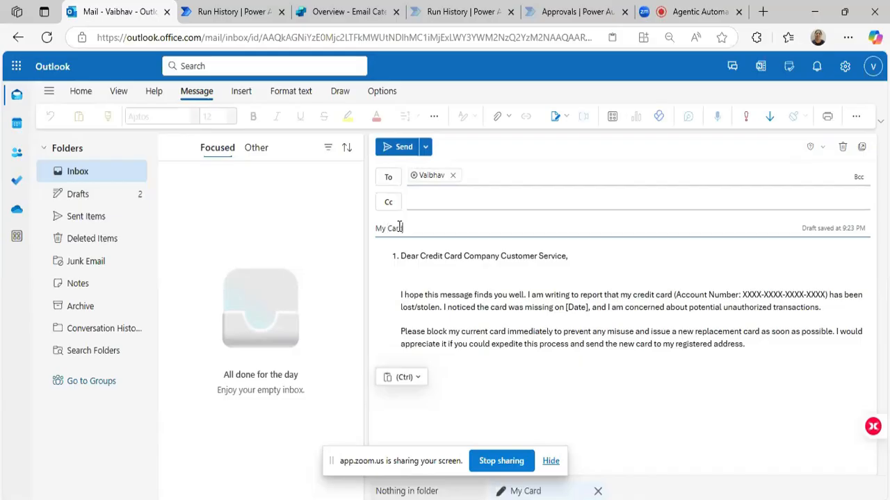
Switch to Power Automate and examine the advanced options of the new-email trigger in the Email Categorization flow.
left_click(234, 8)
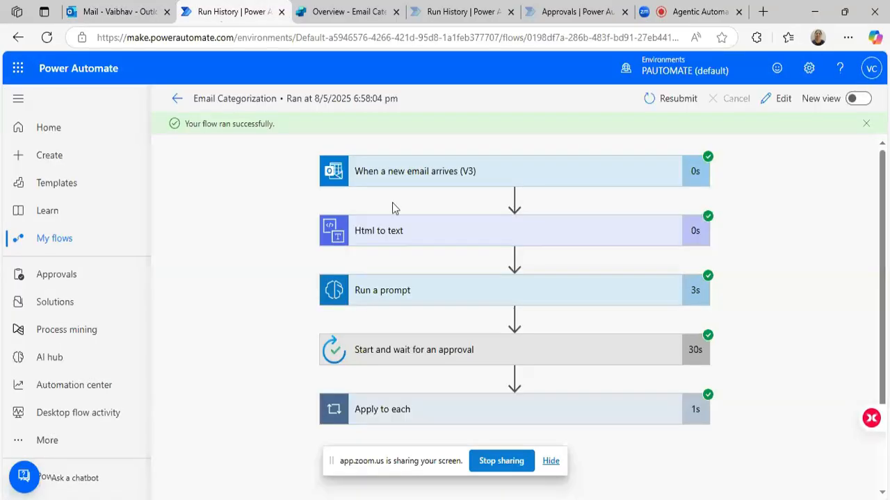
left_click(401, 178)
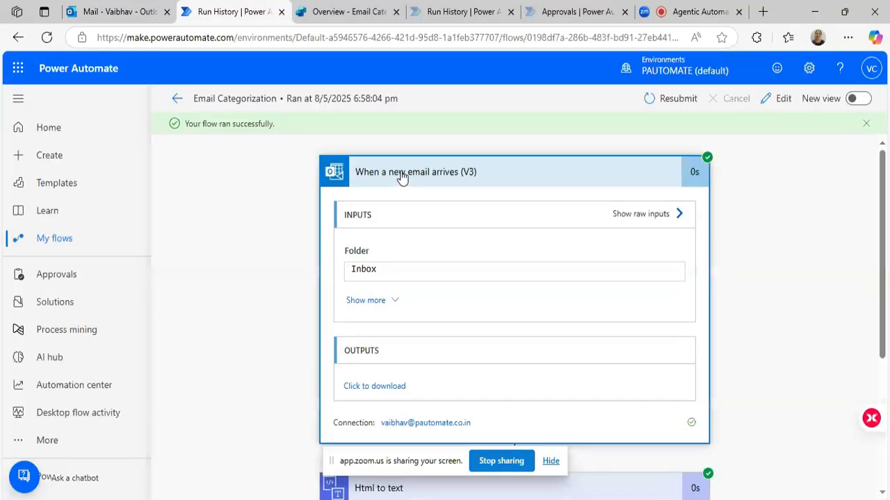
left_click(767, 100)
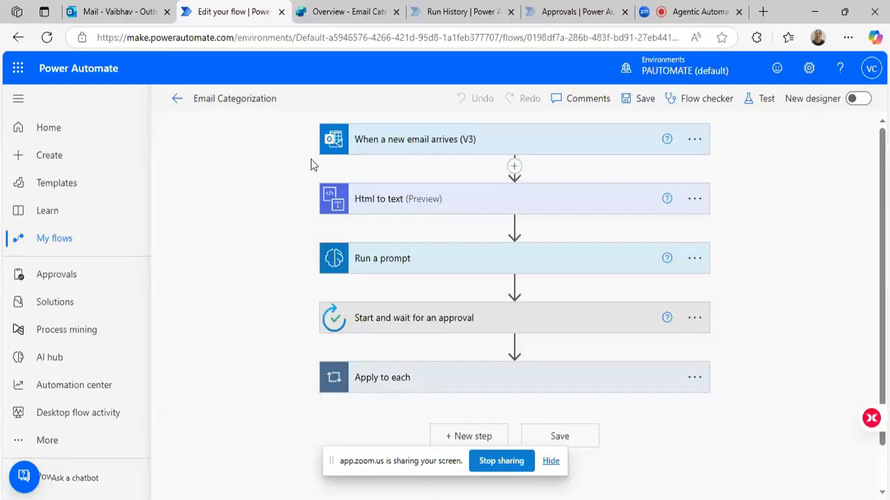
left_click(516, 141)
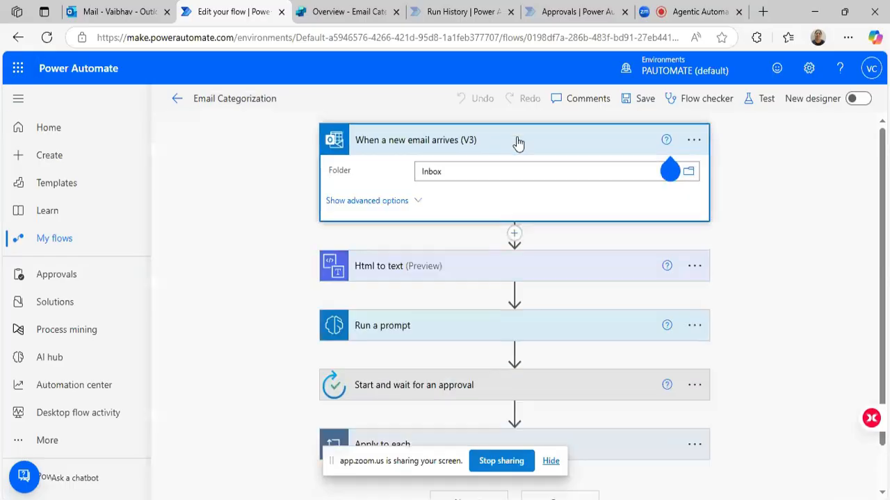
left_click(417, 203)
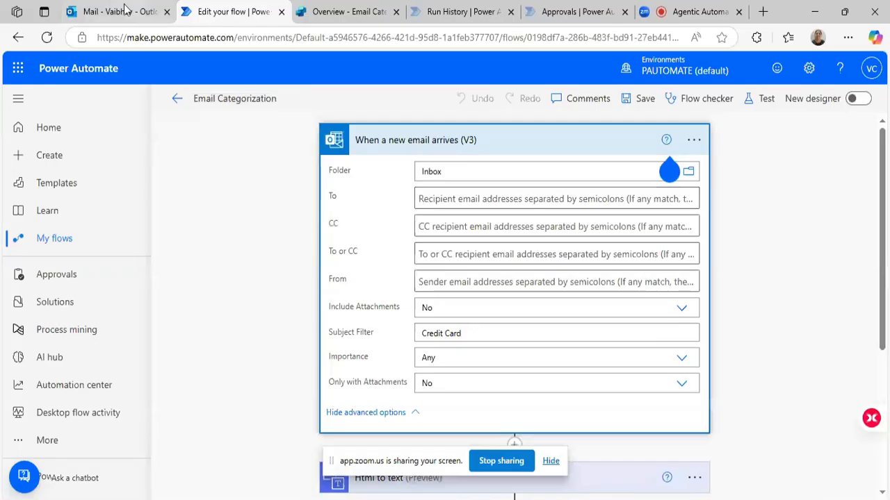
Open the CoPilot Input Email Trigger flow for editing and examine its new-email trigger's subject filter.
left_click(434, 12)
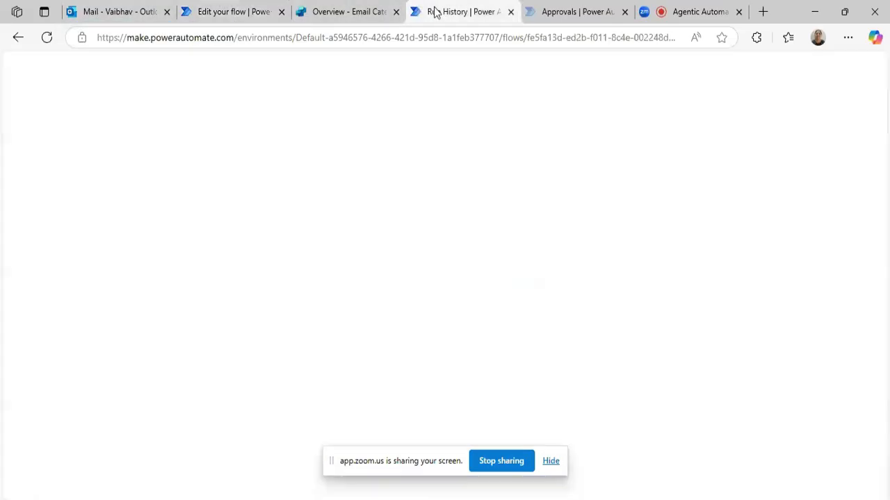
left_click(354, 174)
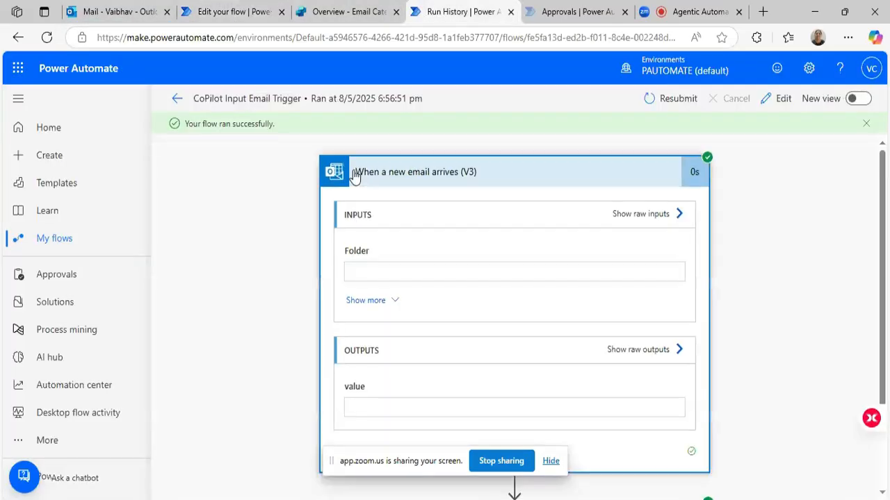
left_click(784, 99)
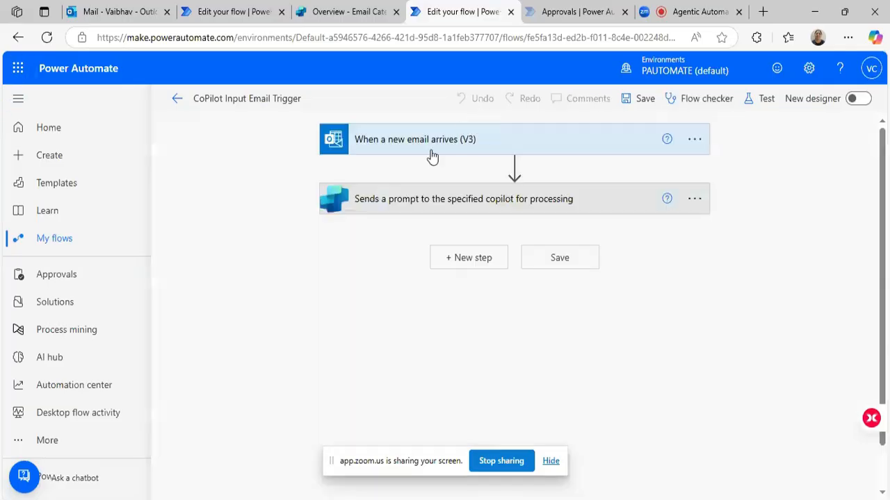
left_click(428, 143)
left_click(417, 205)
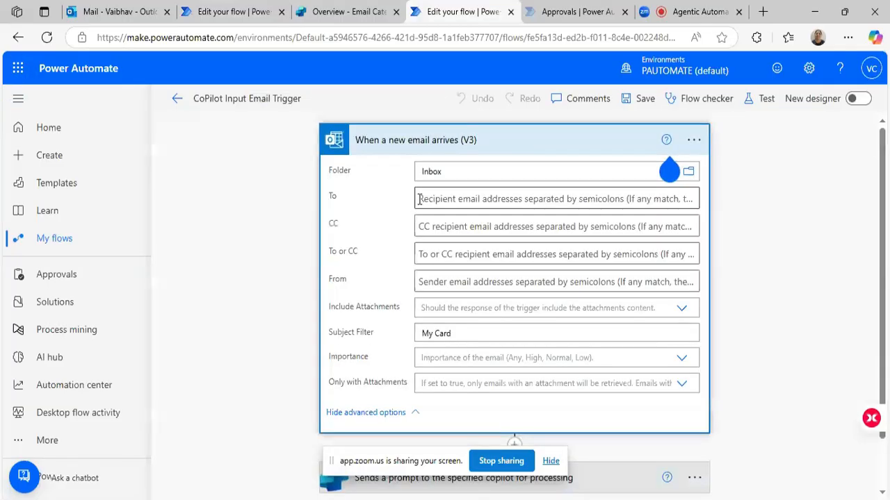
Return to the Outlook draft, check its subject against the trigger's filter, and send the email.
left_click(121, 11)
left_click_drag(416, 229, 351, 215)
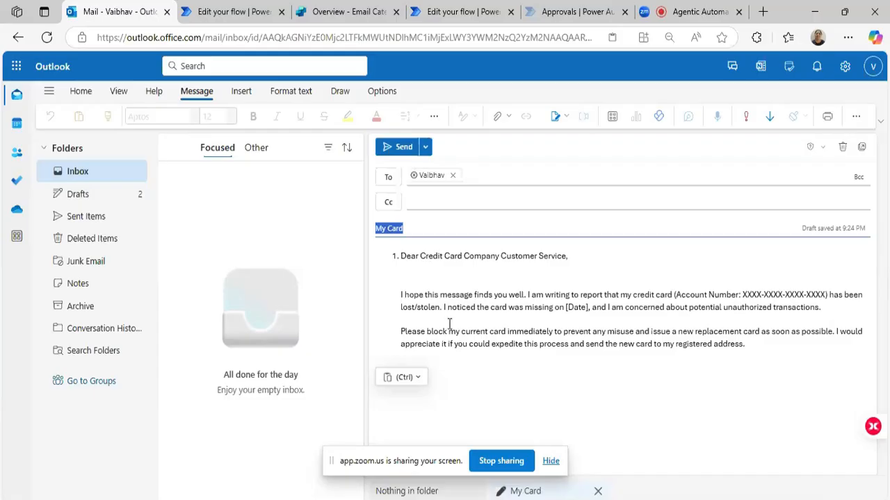
left_click(386, 148)
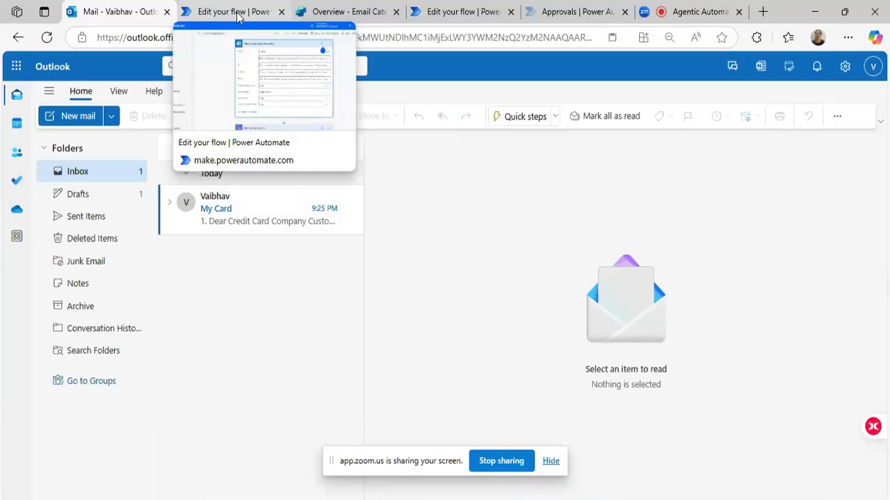
Leave both flow editors and examine the run history of the Email Categorization flow for a new run.
left_click(236, 15)
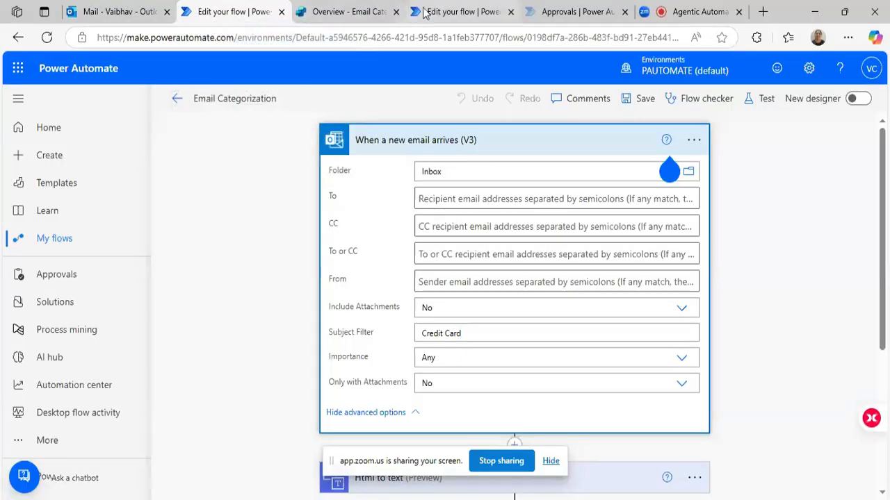
left_click(431, 13)
left_click(177, 103)
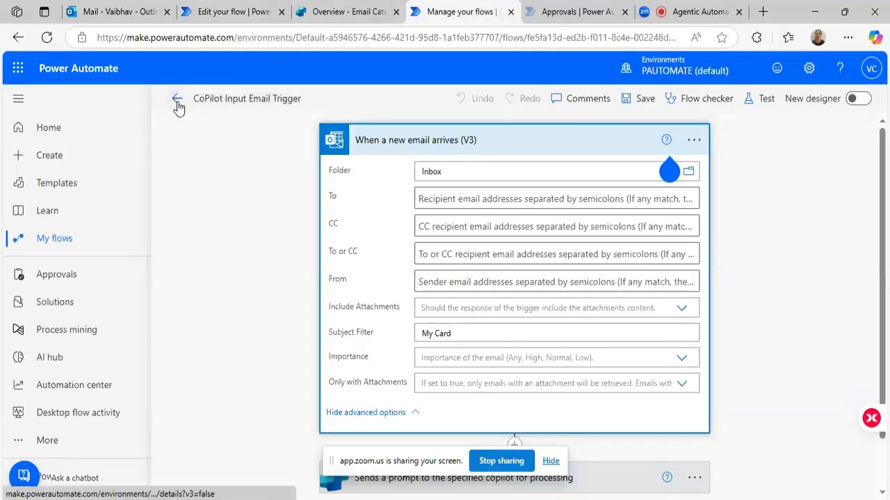
left_click(242, 13)
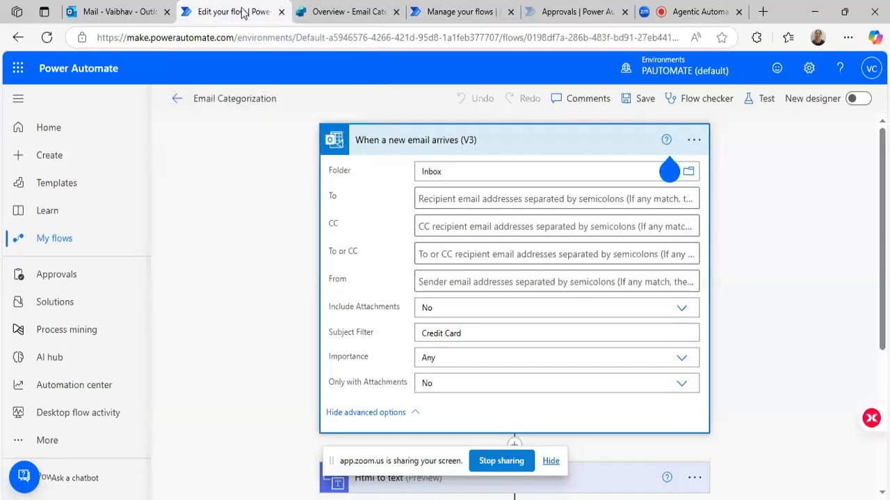
left_click(177, 99)
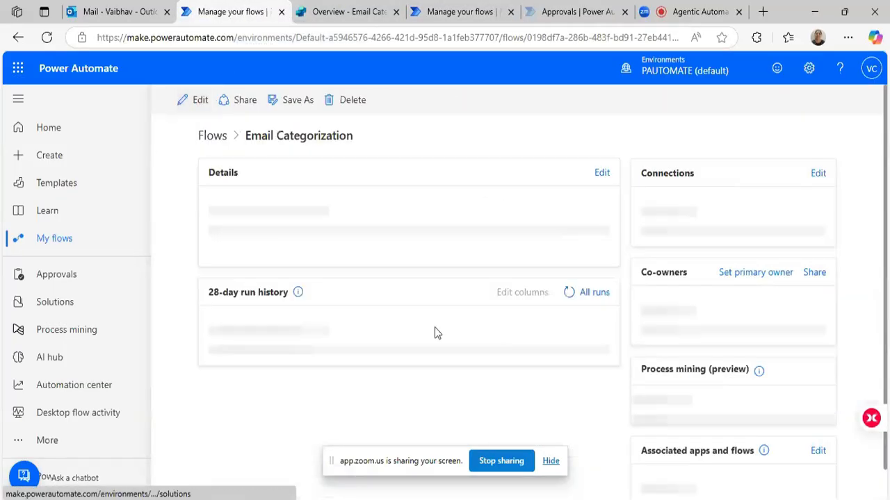
scroll(437, 349, "down", 2)
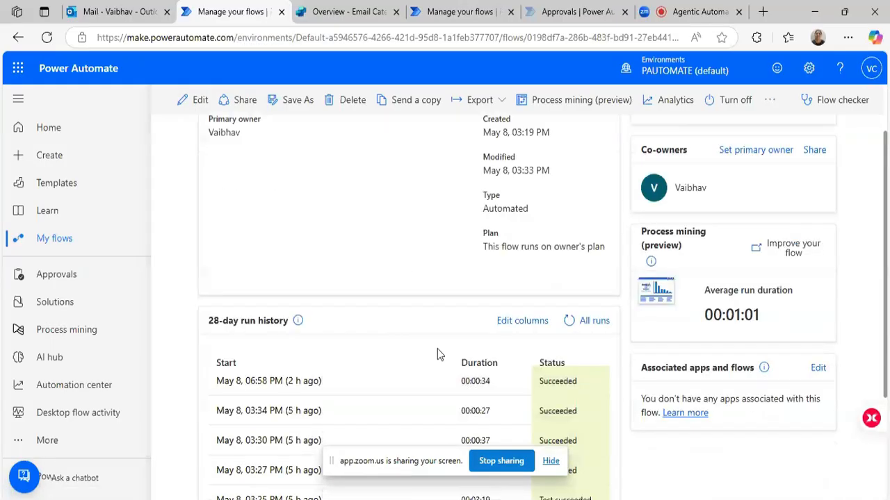
left_click(590, 275)
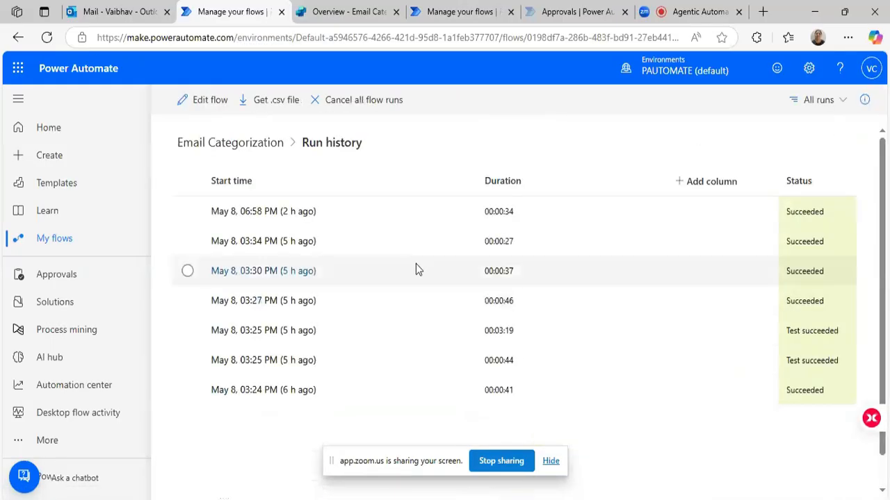
left_click(243, 146)
scroll(547, 258, "down", 3)
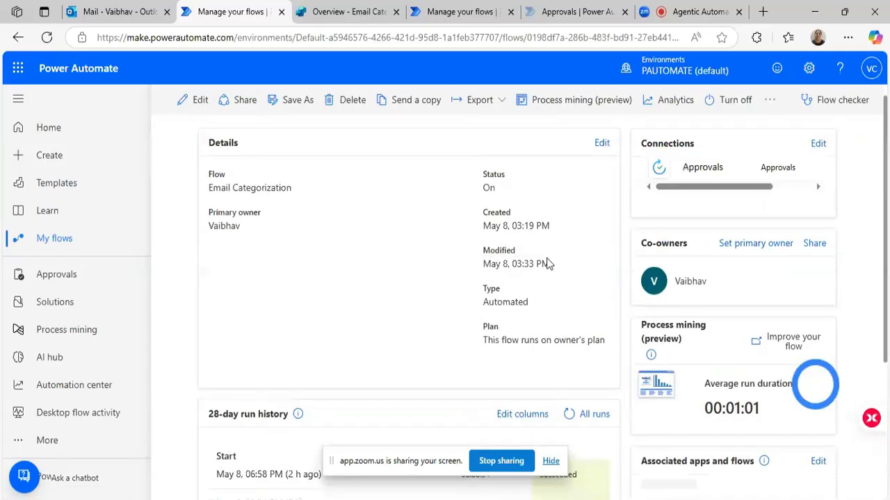
Switch to the Outlook inbox and read the "Detected Category" email.
left_click(134, 14)
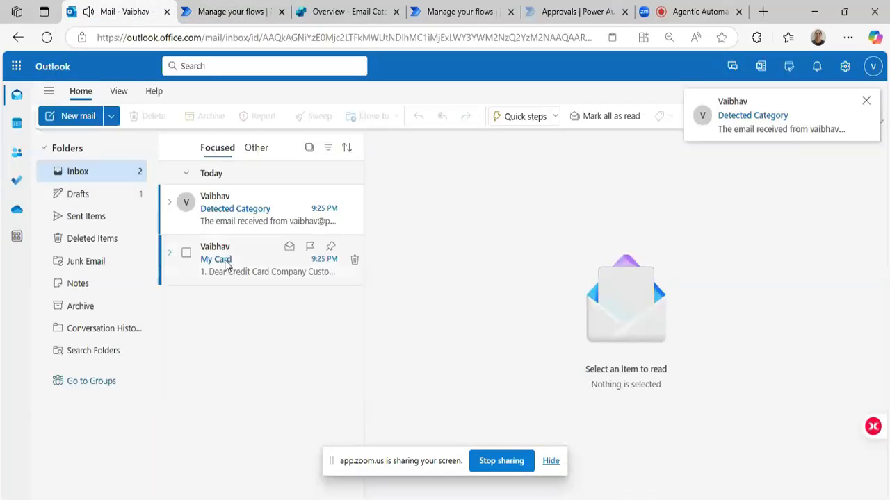
left_click(252, 219)
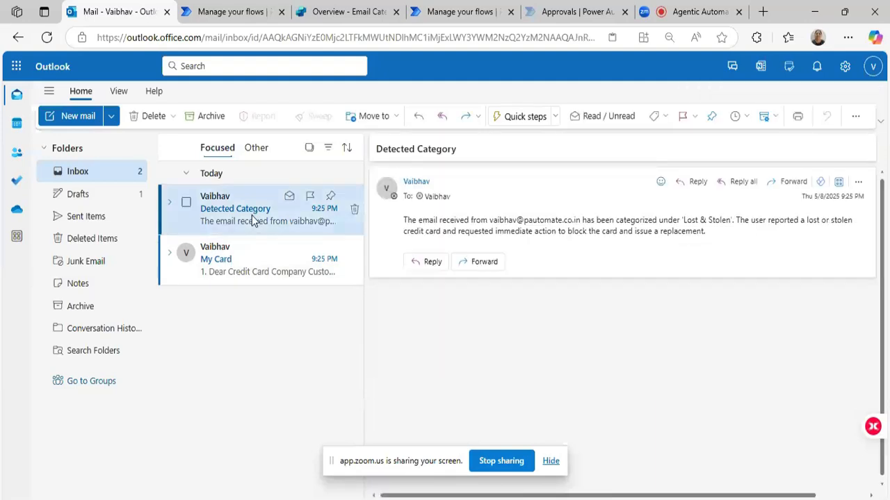
Reopen the Email Categorization flow for editing and select the subject filter text in the new-email trigger's advanced options.
left_click(253, 16)
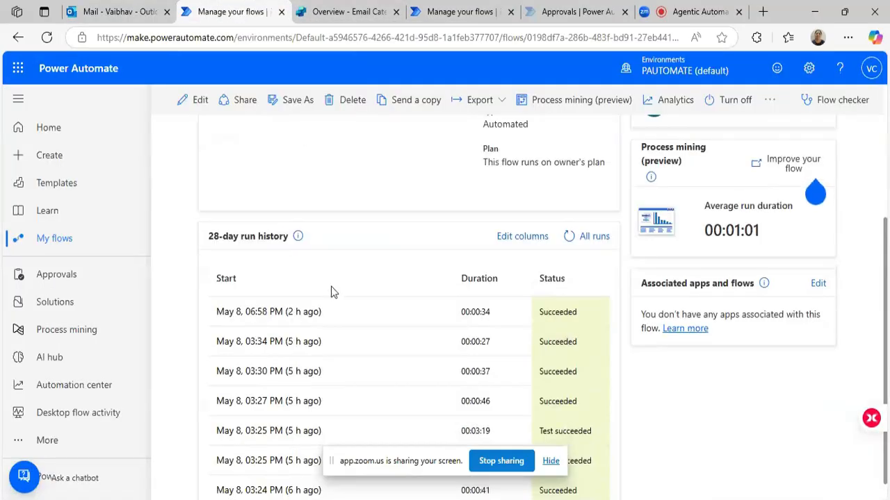
scroll(331, 287, "up", 3)
left_click(201, 100)
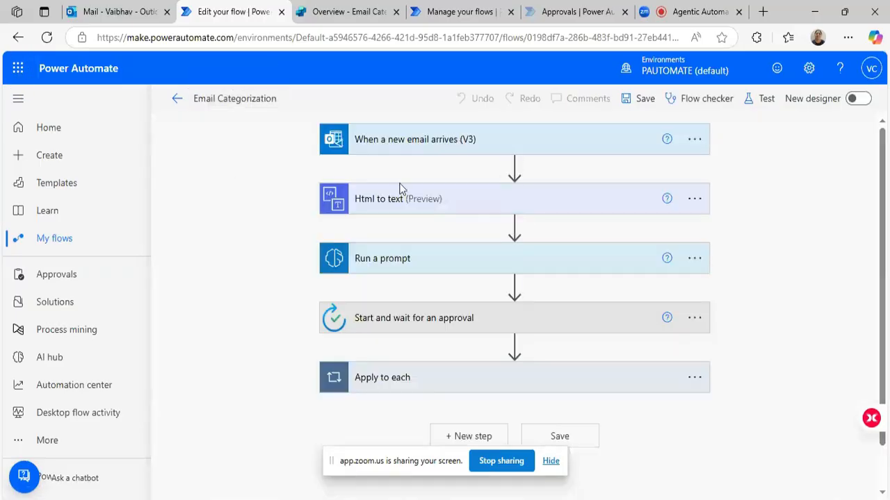
left_click(439, 141)
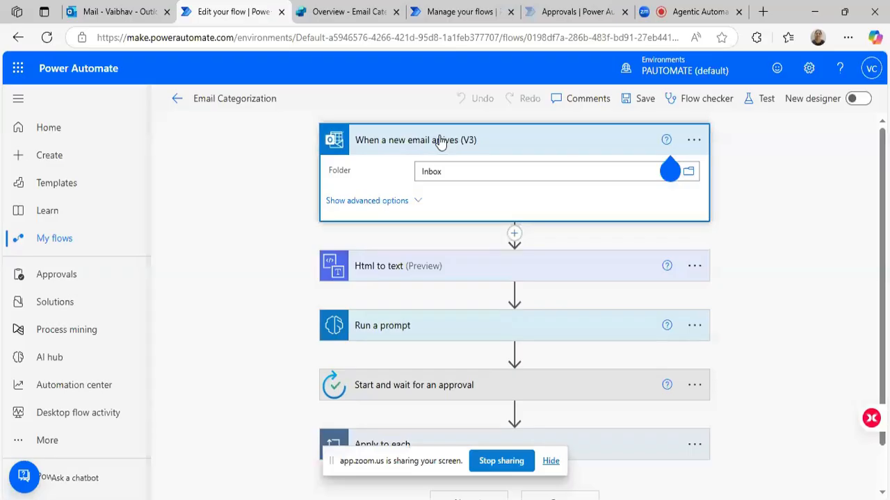
left_click(416, 201)
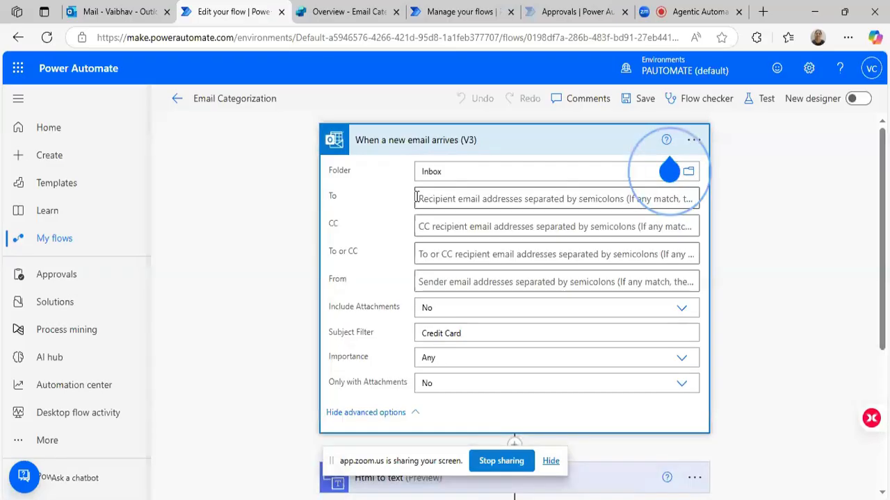
triple_click(449, 333)
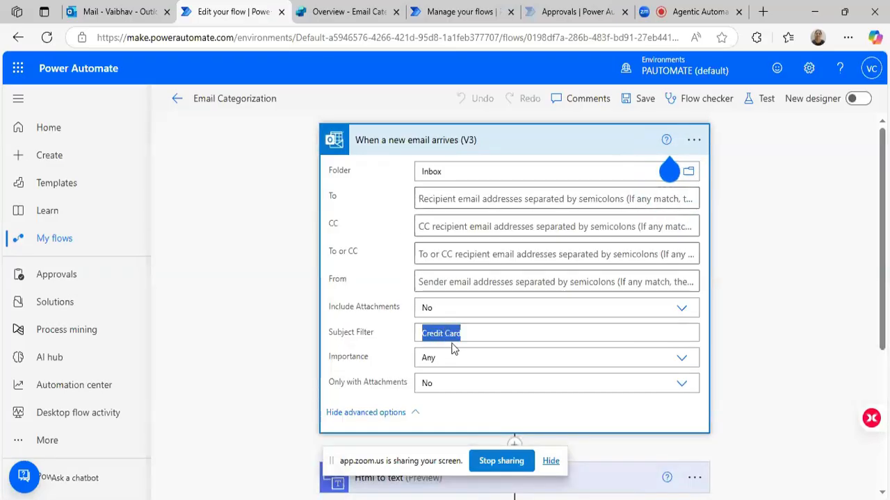
Switch to Outlook and start a new email with the subject "Credit Card".
left_click(131, 12)
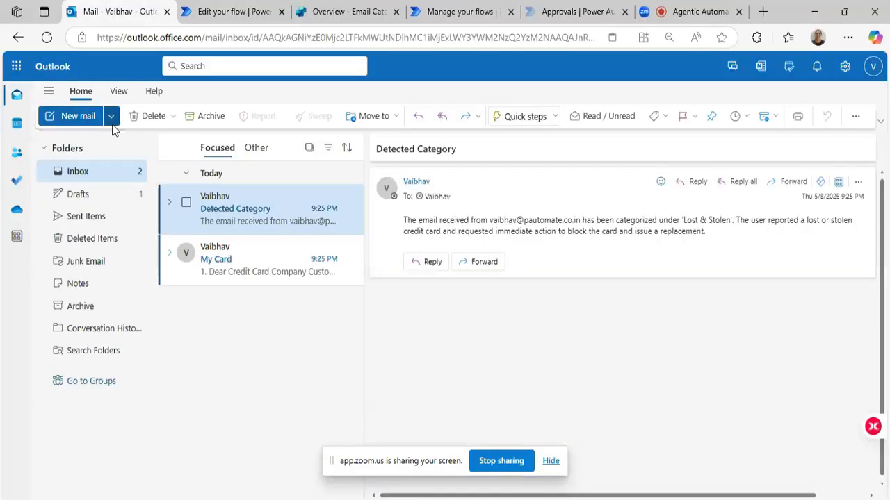
left_click(111, 117)
left_click(97, 141)
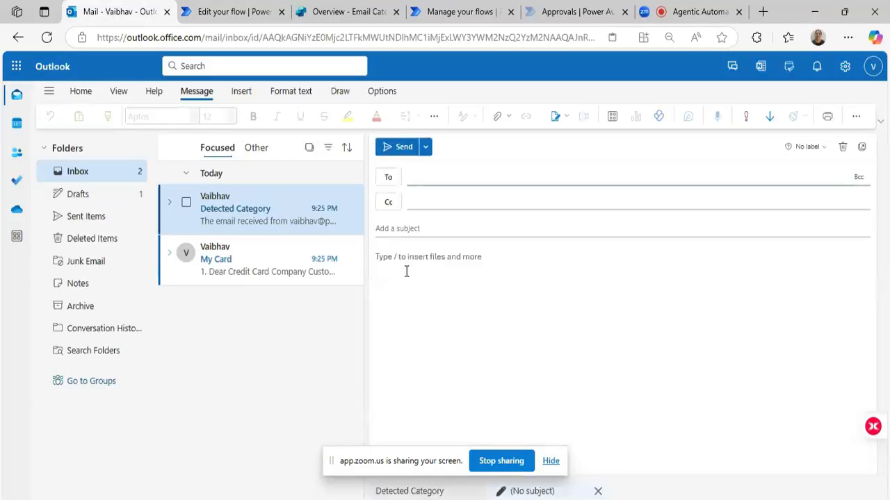
left_click(406, 270)
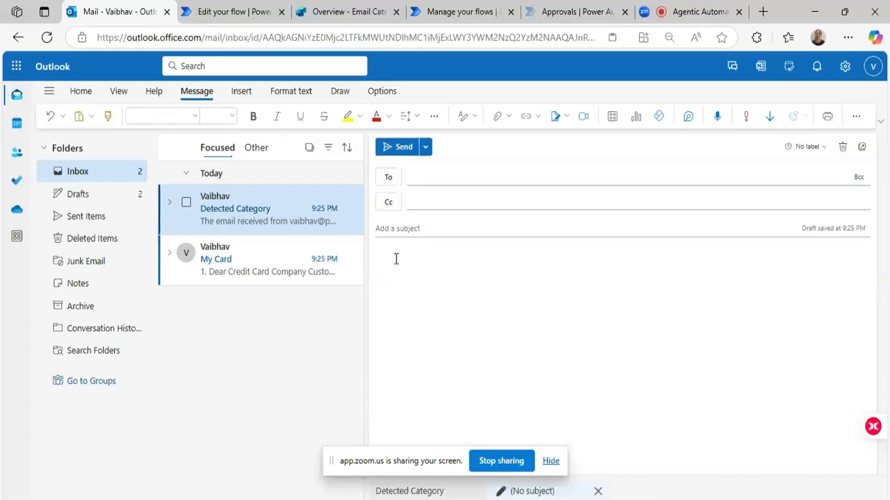
left_click(398, 234)
type("Credit Card")
Address the "Credit Card" draft to the mailbox owner's own email address.
left_click(420, 177)
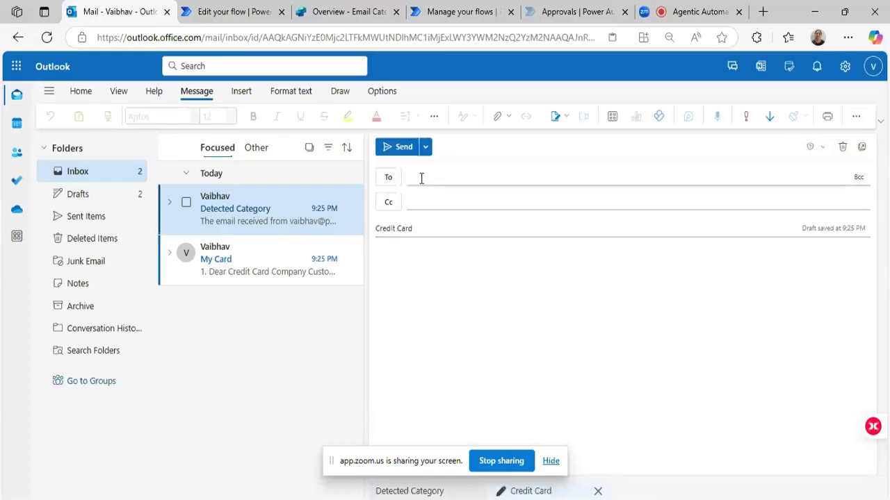
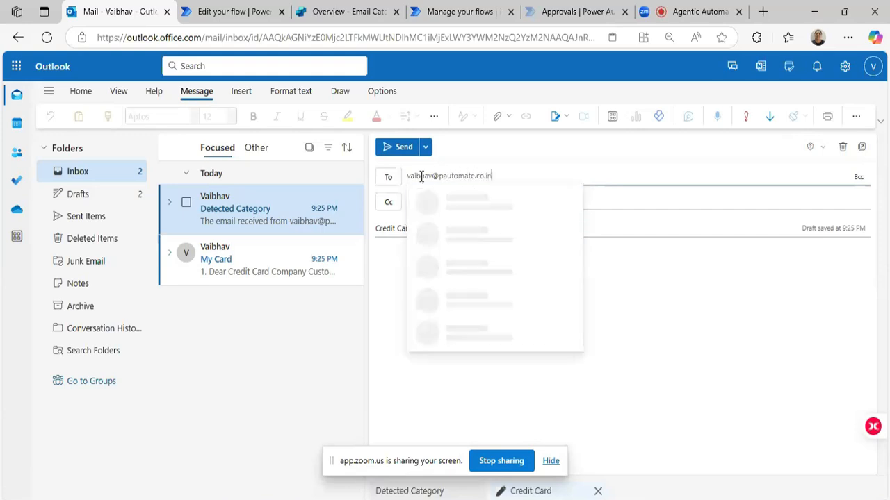
key("Return")
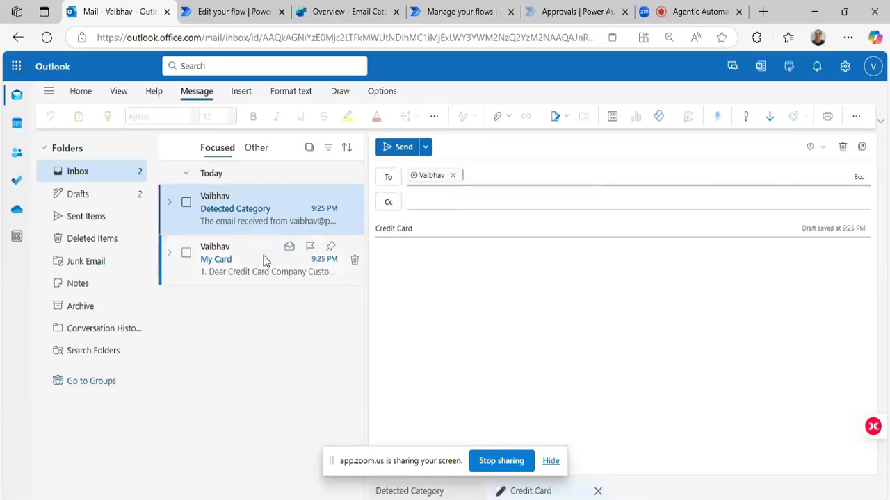
left_click(422, 229)
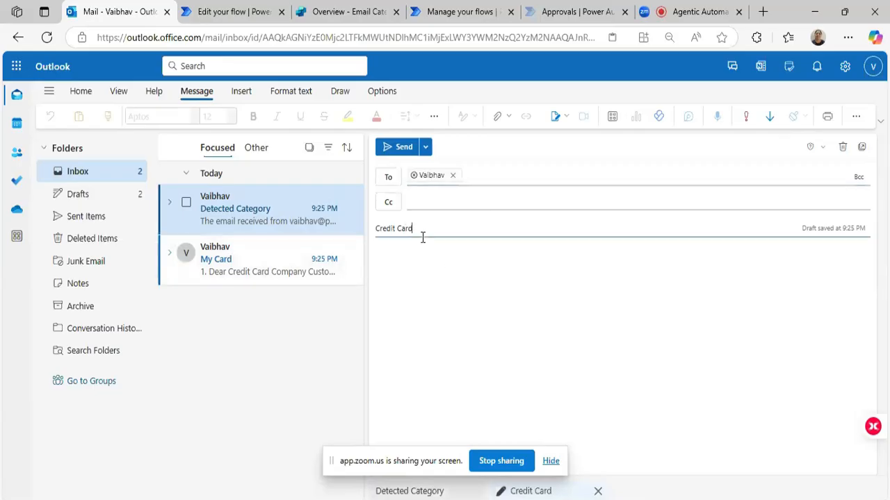
Check the Lost & Stolen sample in the Word document, paste its text into the email body, and send the email.
key("alt+Tab")
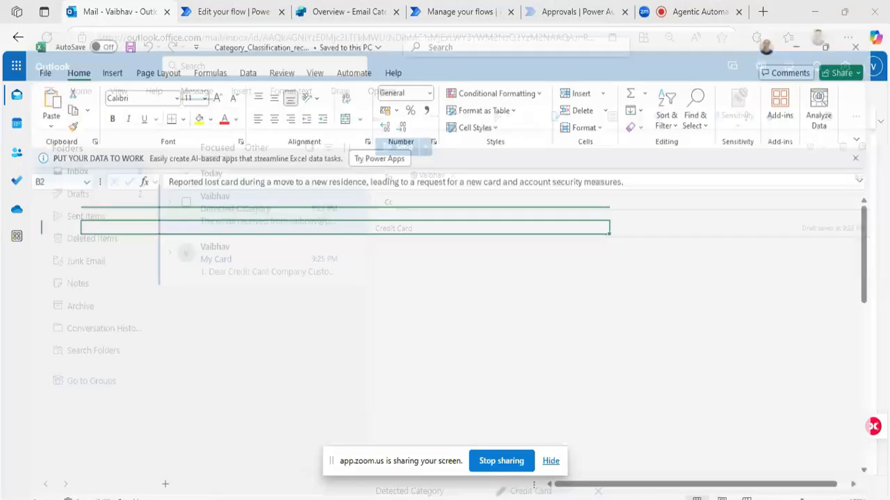
key("alt+Tab")
key("alt+Tab")
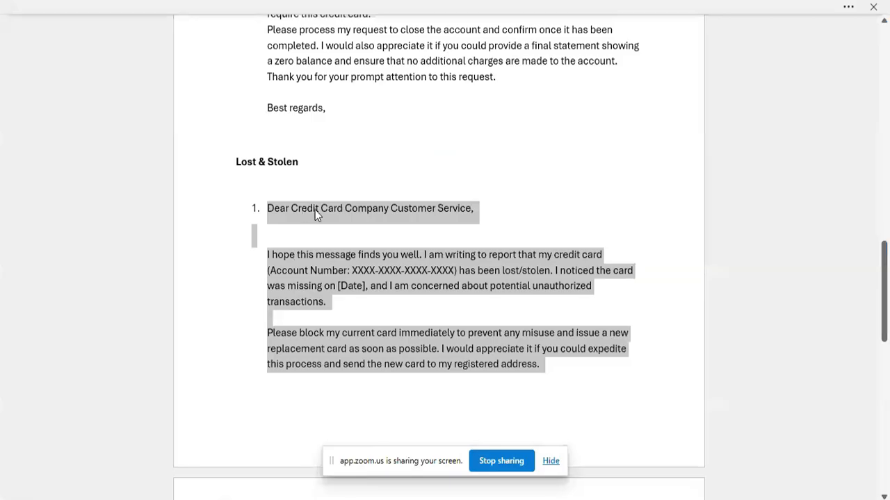
left_click(267, 499)
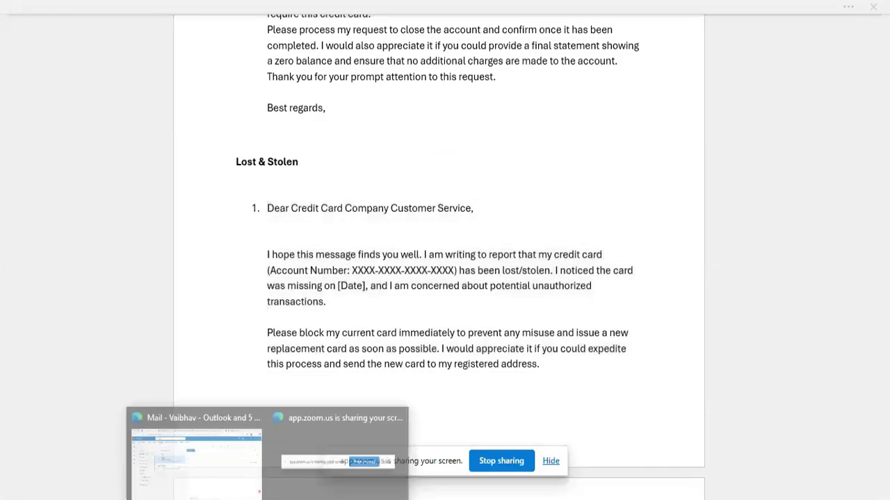
left_click(198, 464)
left_click(443, 303)
type("Dear Credit Card Company Customer Service,  I hope this message finds you well. I am writing to report that my credit card (Account Number: XXXX-XXXX-XXXX-XXXX) has been lost/stolen. I noticed the card was missing on [Date], and I am concerned about potential unauthorized transactions.  Please block my current card immediately to prevent any misuse and issue a new replacement card as soon as possible. I would appreciate it if you could expedite this process and send the new card to my registered address.")
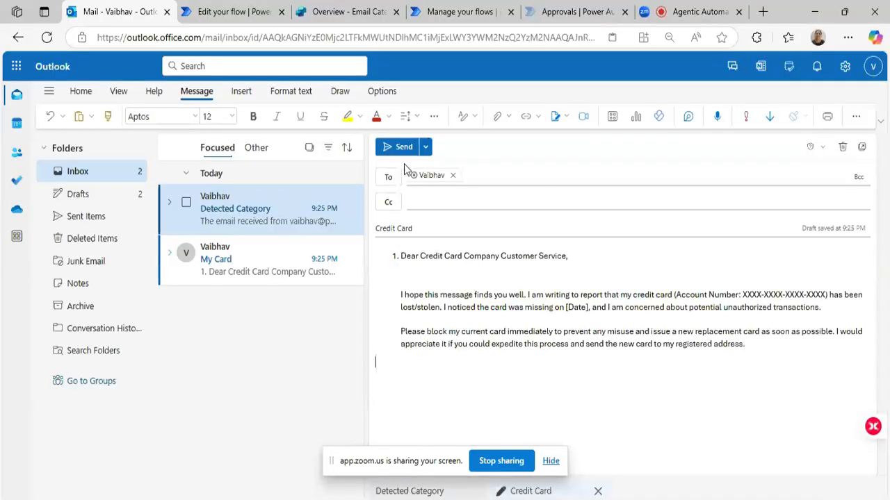
left_click(397, 147)
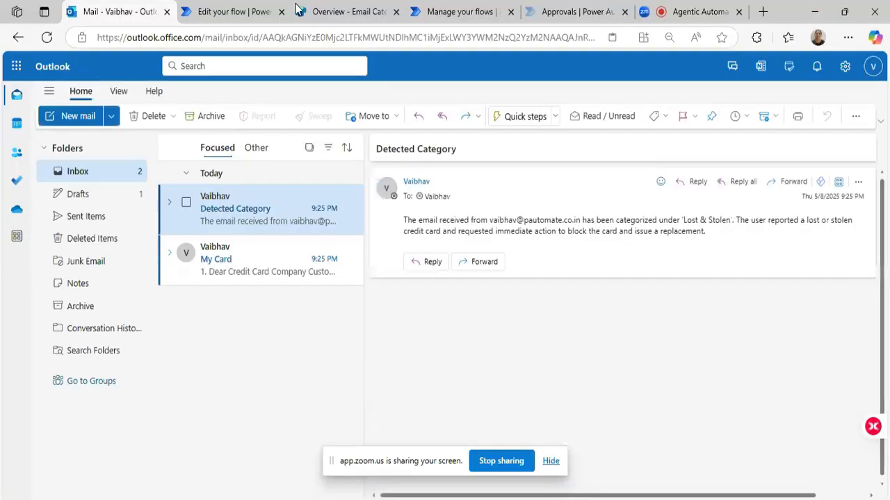
Return to the Email Categorization flow in Power Automate, reload its full run history, and open the newest run's details.
left_click(228, 8)
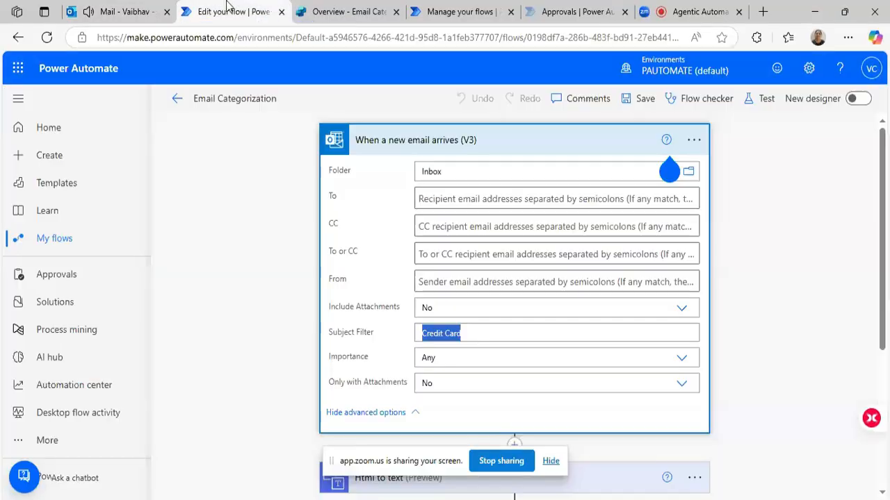
left_click(176, 99)
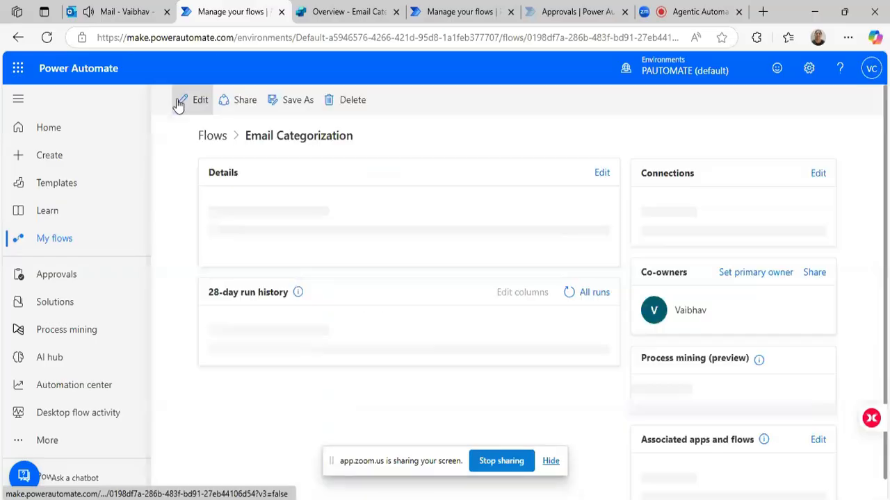
scroll(579, 277, "down", 2)
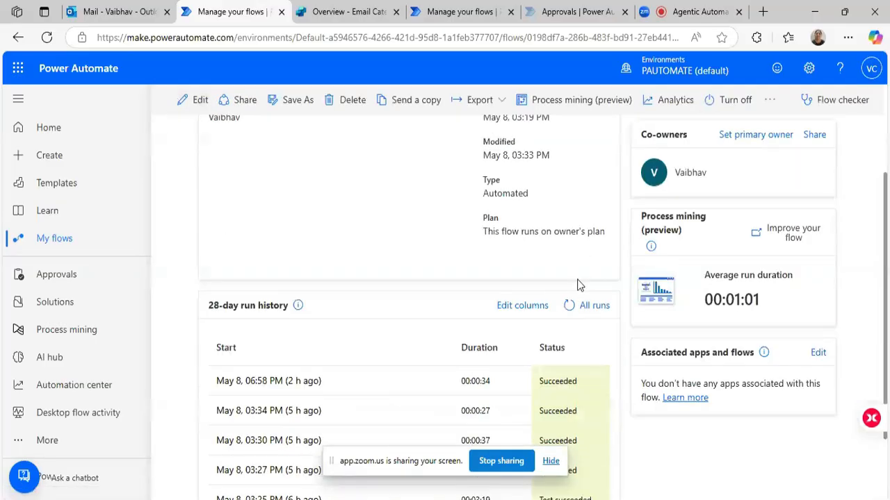
left_click(582, 306)
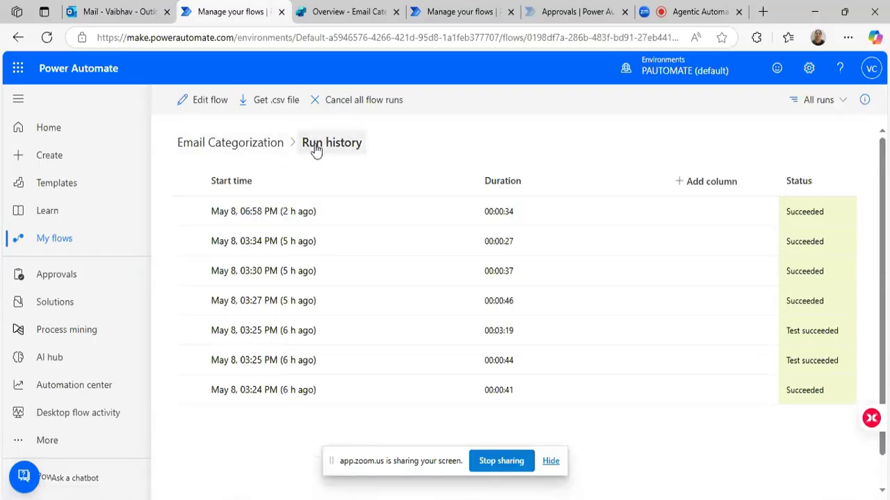
left_click(244, 149)
scroll(456, 324, "down", 5)
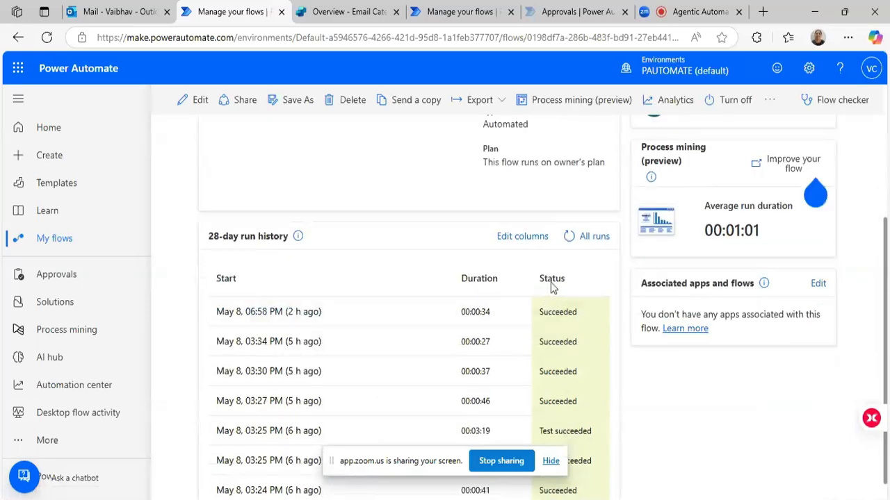
left_click(586, 238)
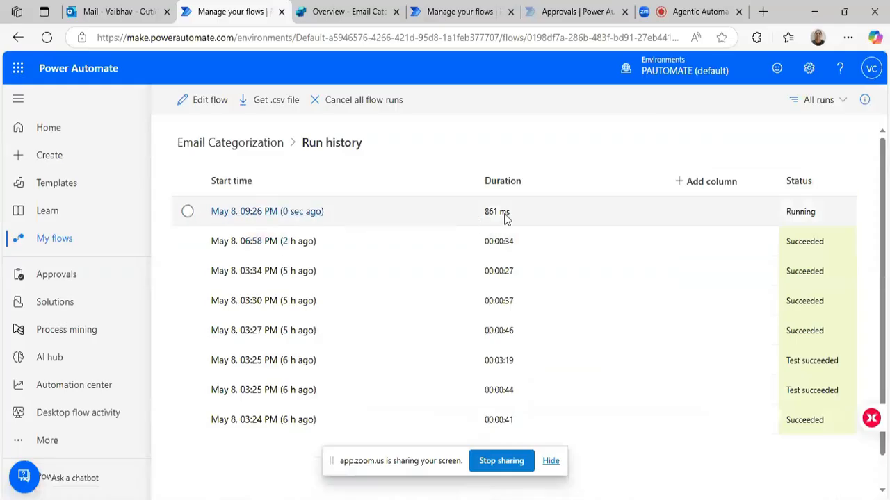
left_click(294, 217)
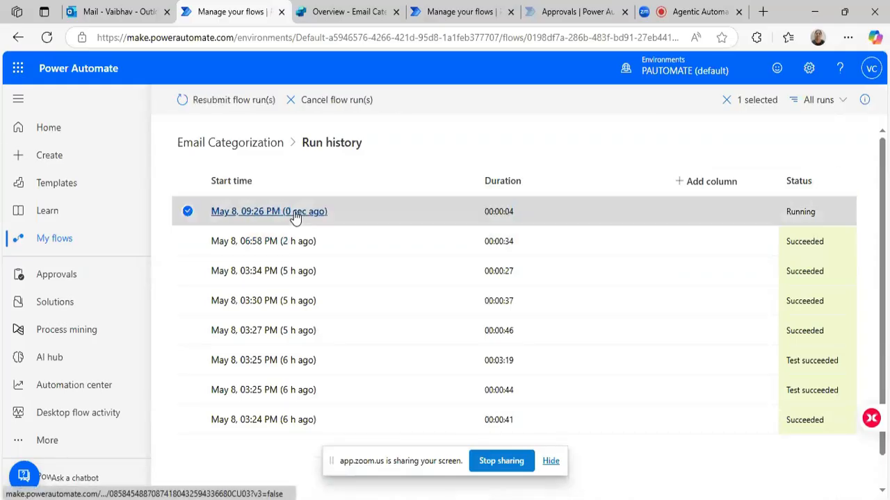
left_click(295, 217)
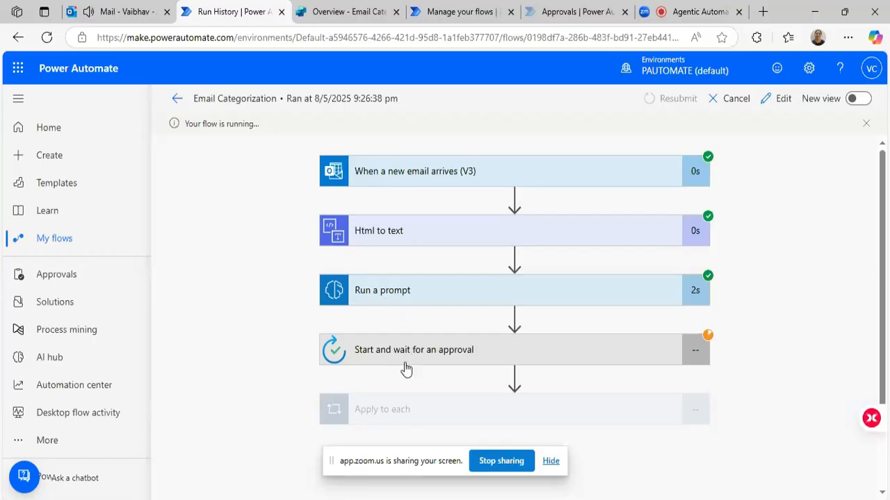
Switch to the Outlook inbox, open the "Approve And Verify" email, and read its user input text.
left_click(109, 14)
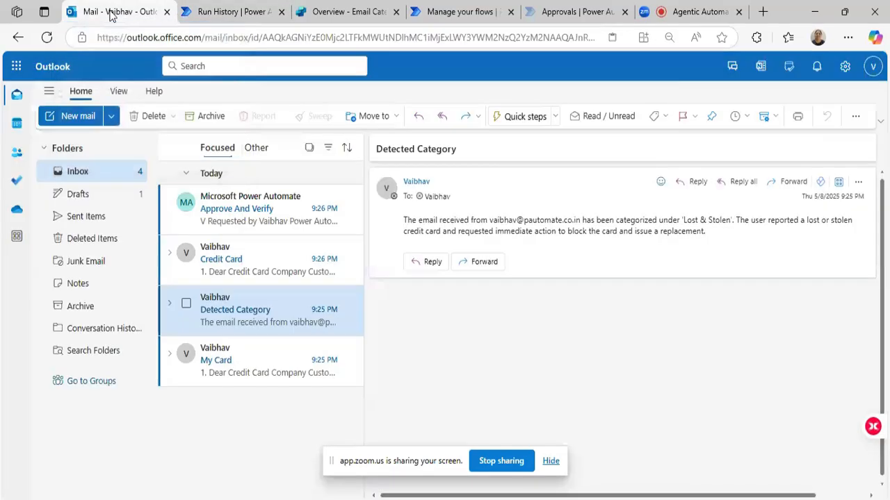
left_click(263, 216)
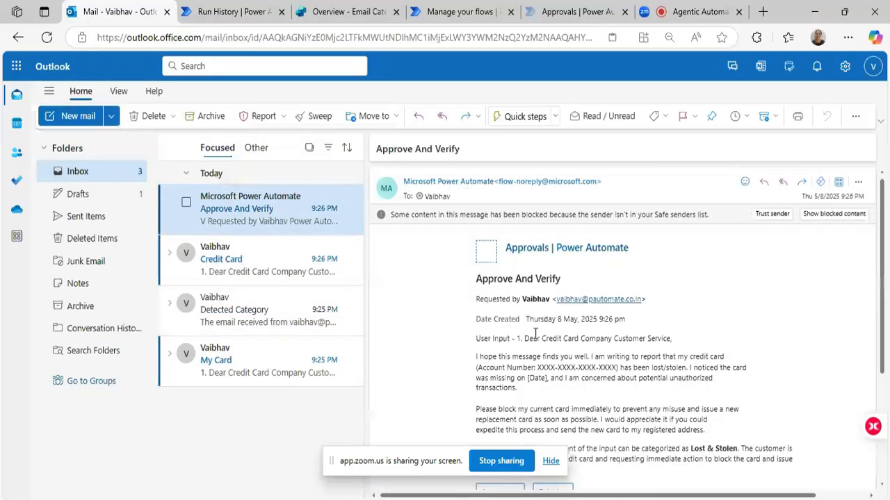
scroll(564, 339, "down", 2)
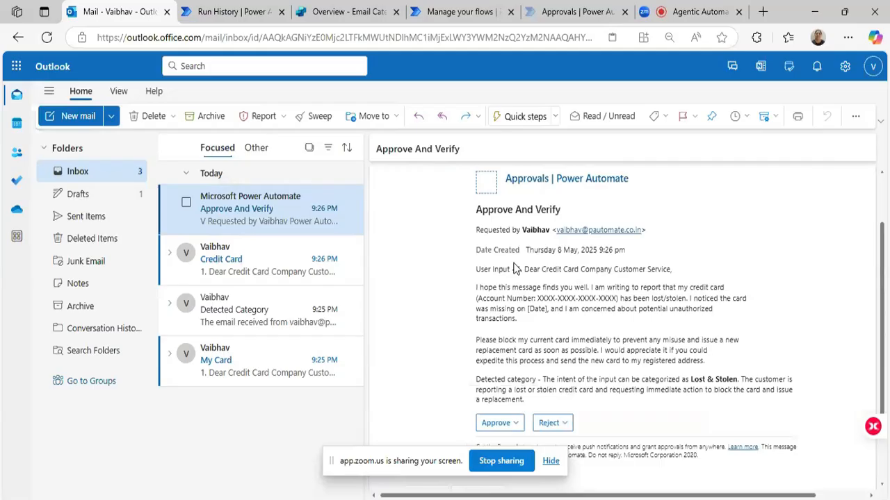
left_click_drag(518, 268, 726, 366)
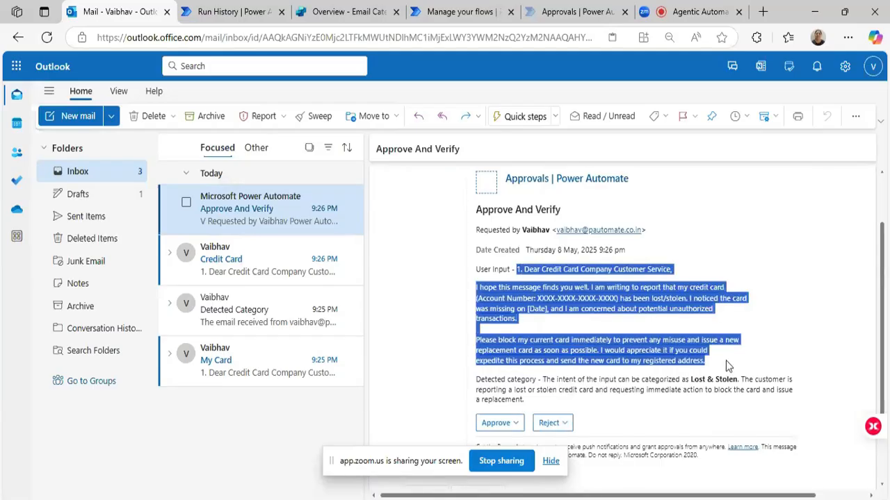
Examine the detected category, its explanation, and the approval options in the "Approve And Verify" email.
left_click_drag(478, 380, 733, 380)
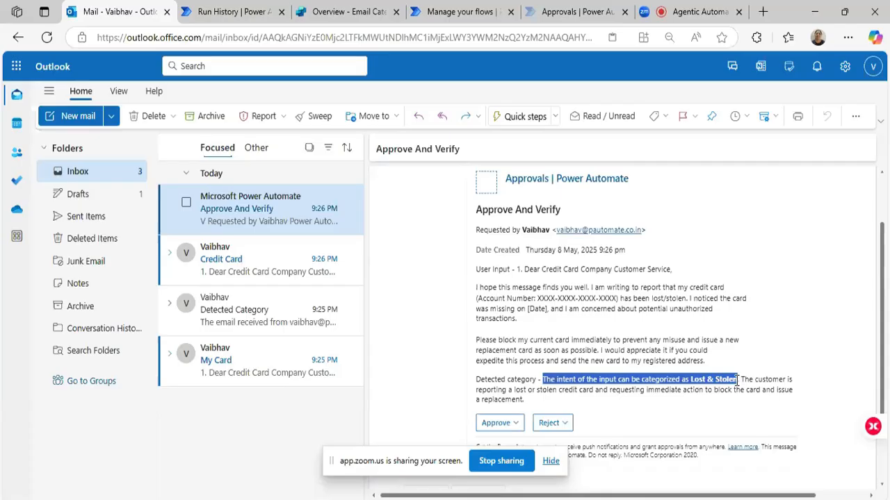
left_click_drag(741, 381, 795, 400)
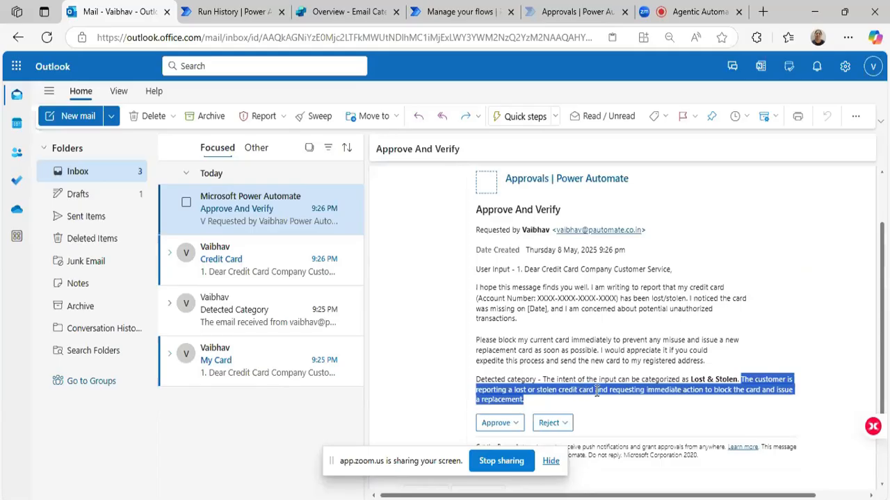
left_click_drag(610, 390, 704, 391)
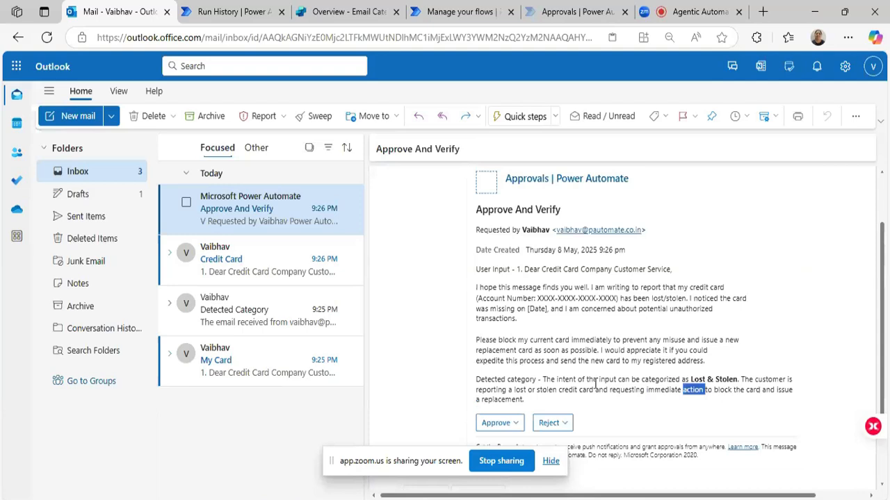
double_click(502, 390)
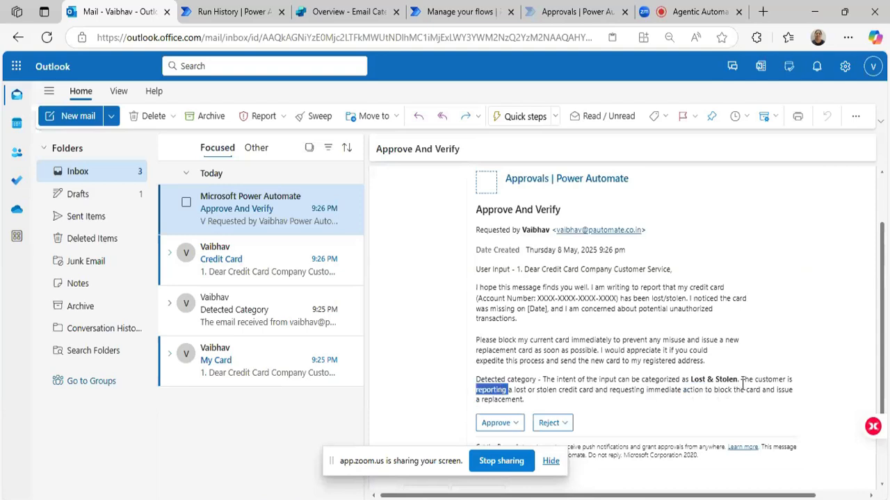
left_click_drag(741, 380, 761, 403)
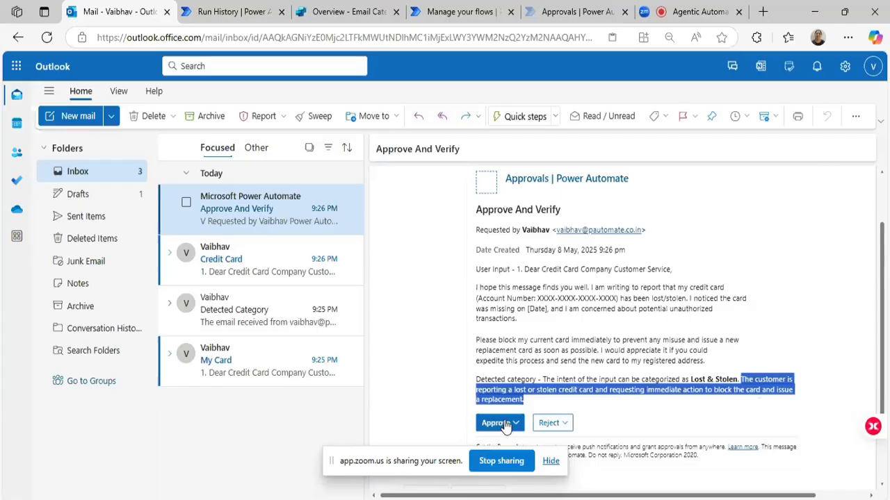
left_click(694, 375)
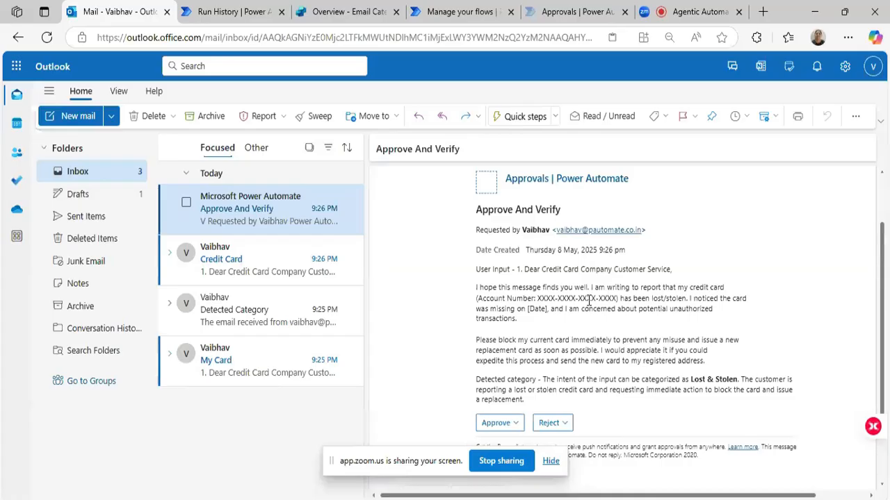
left_click_drag(693, 378, 738, 379)
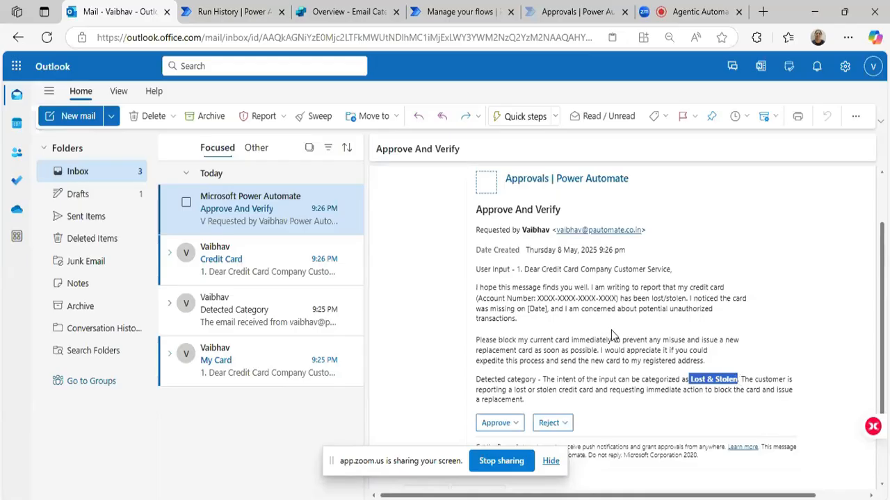
scroll(611, 331, "down", 1)
scroll(612, 335, "down", 1)
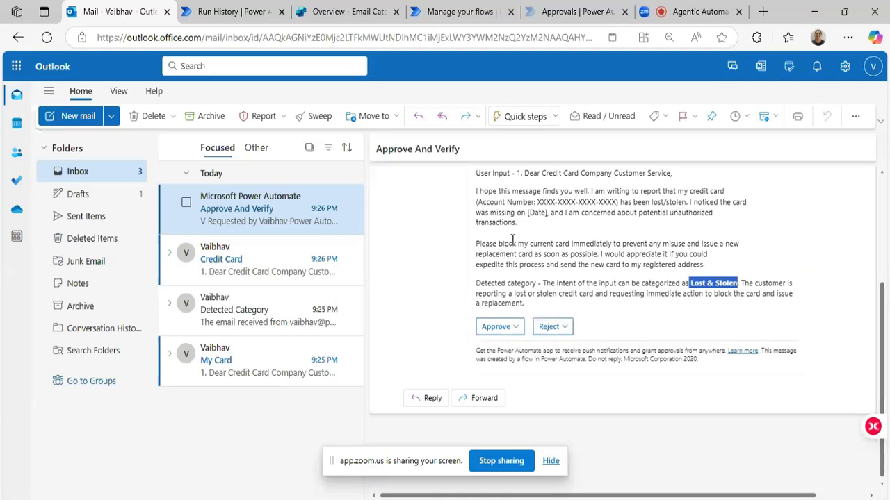
Switch to the Power Automate approvals page, open the received "Approve And Verify" request, and read its details.
left_click(549, 14)
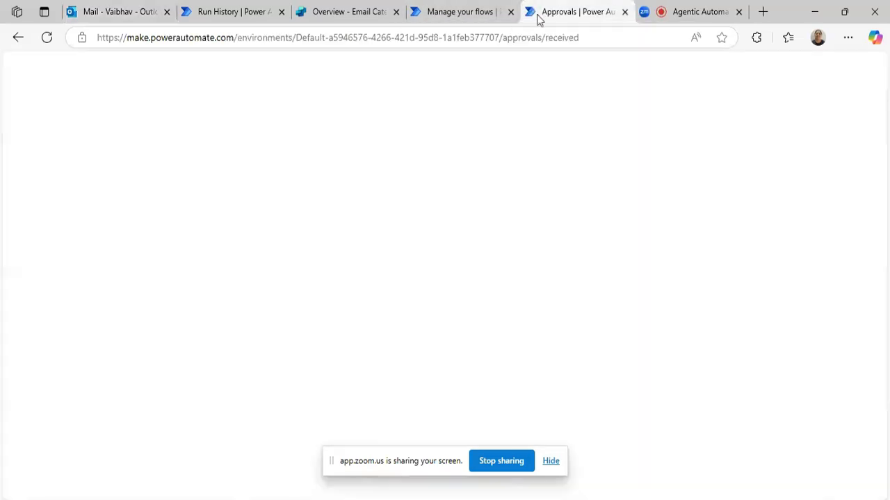
left_click(863, 104)
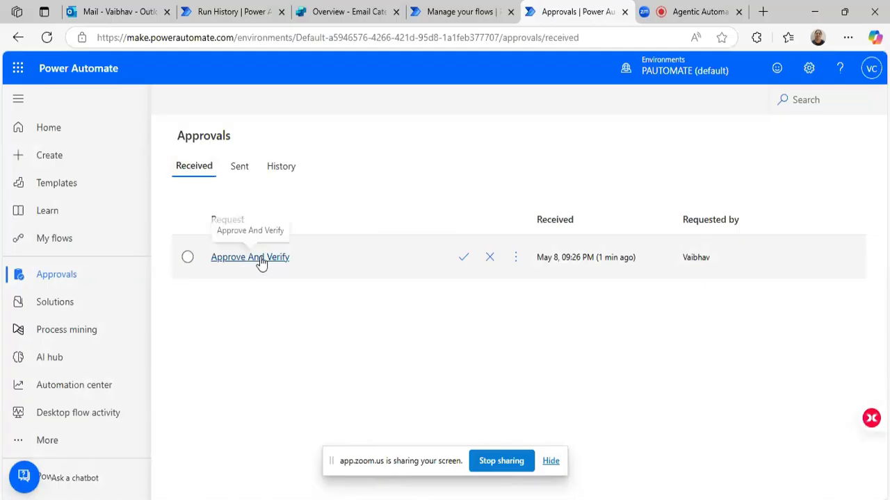
left_click(261, 261)
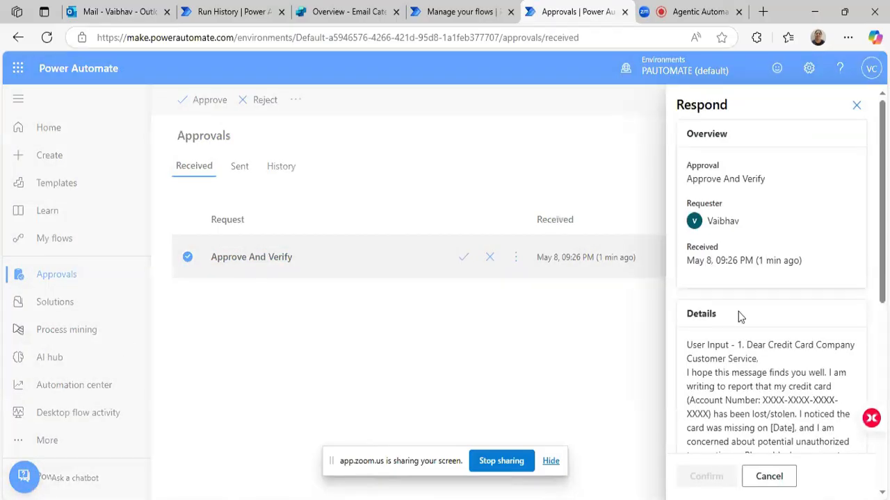
scroll(720, 355, "down", 1)
left_click_drag(737, 276, 783, 374)
scroll(783, 374, "down", 5)
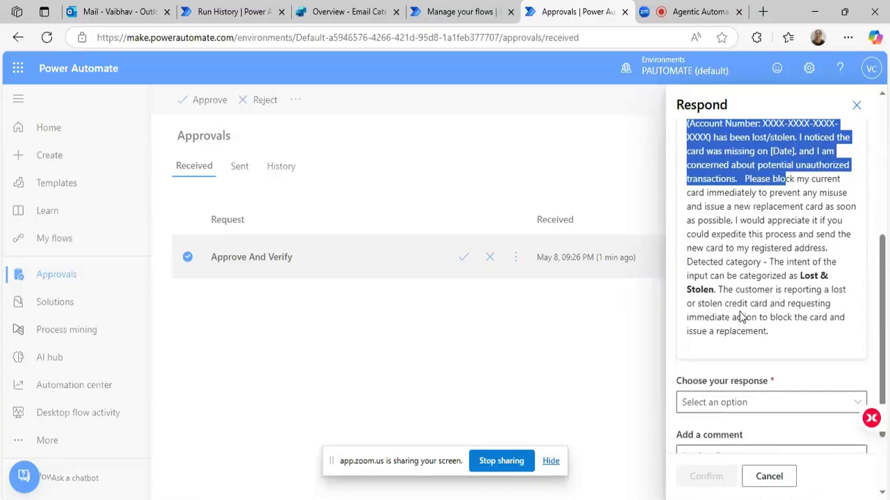
Respond to the request with Approve and the comment "Approved", submit the response, and close the pane.
left_click(725, 306)
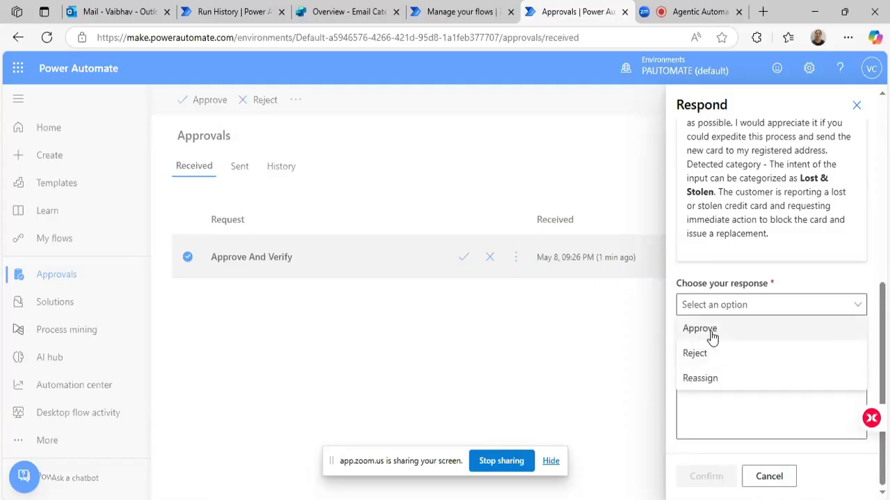
left_click(702, 329)
left_click(700, 376)
type("Approved")
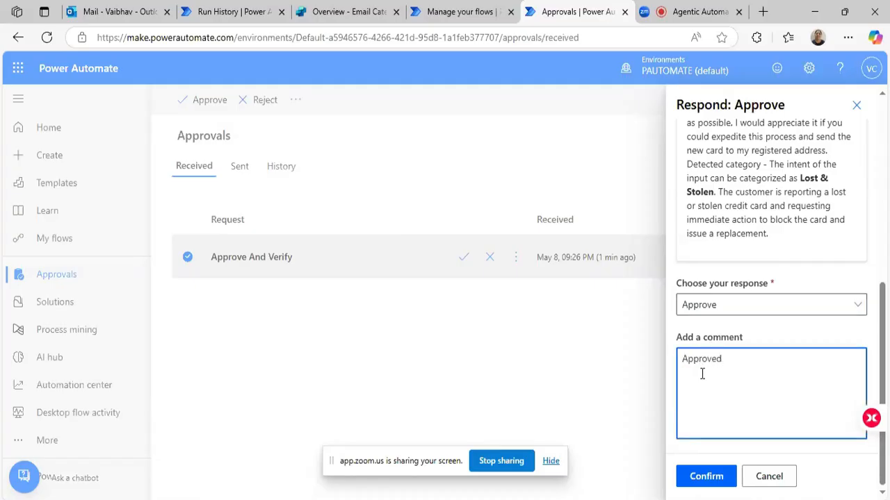
left_click(721, 477)
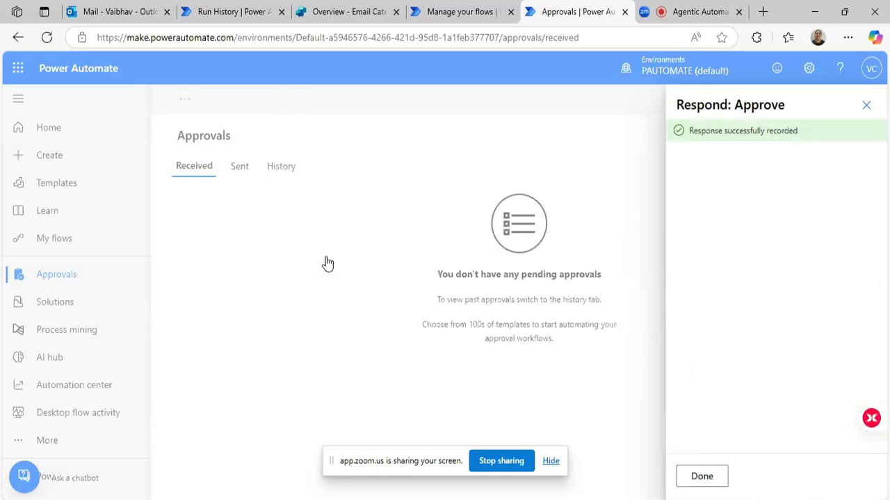
left_click(697, 478)
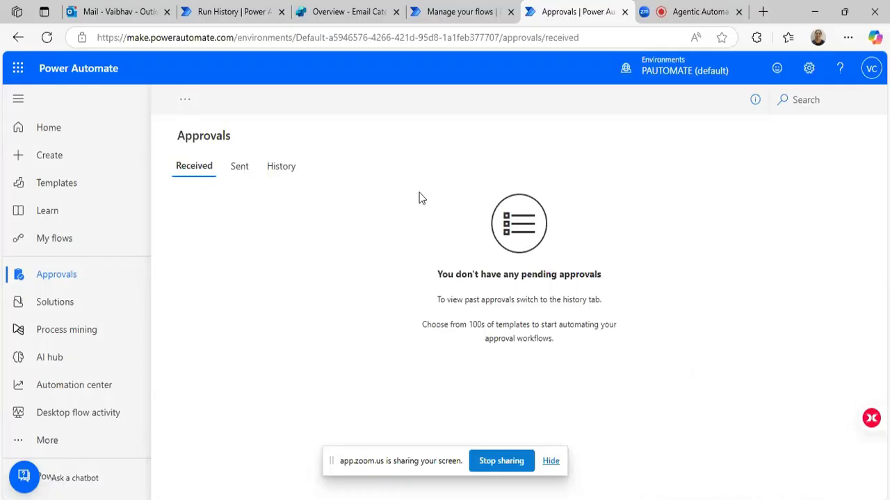
Open the "Category Details" email in Outlook in its own window, review its input text, detected category and approval response, and close it.
left_click(95, 11)
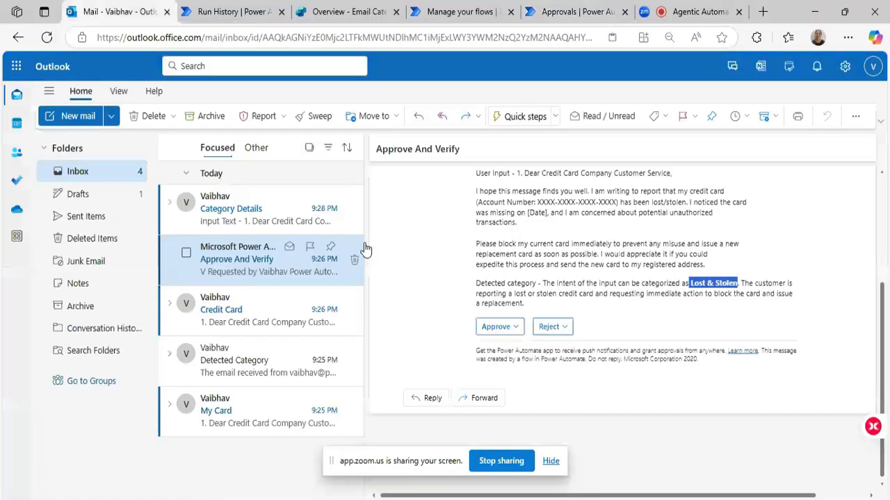
left_click(248, 207)
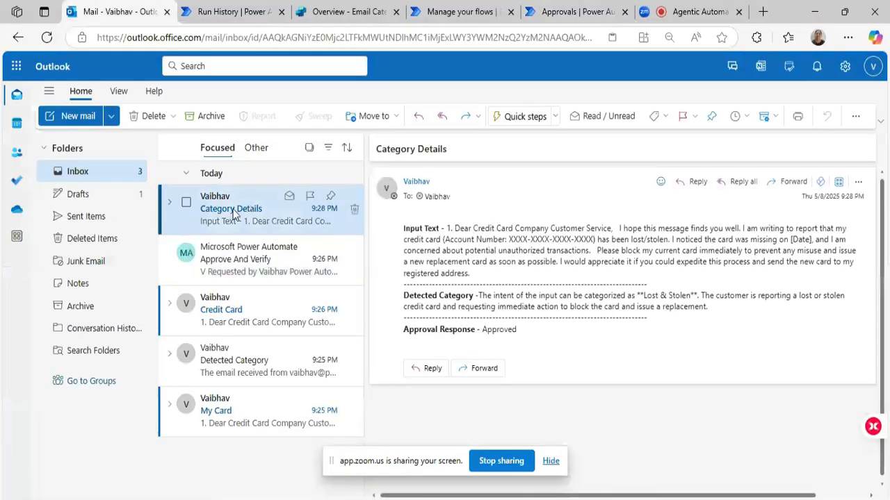
double_click(234, 216)
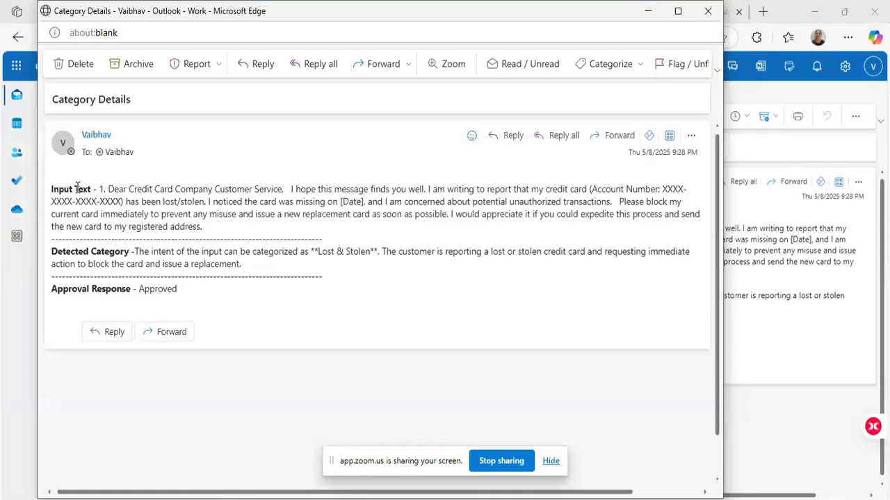
left_click_drag(102, 189, 209, 228)
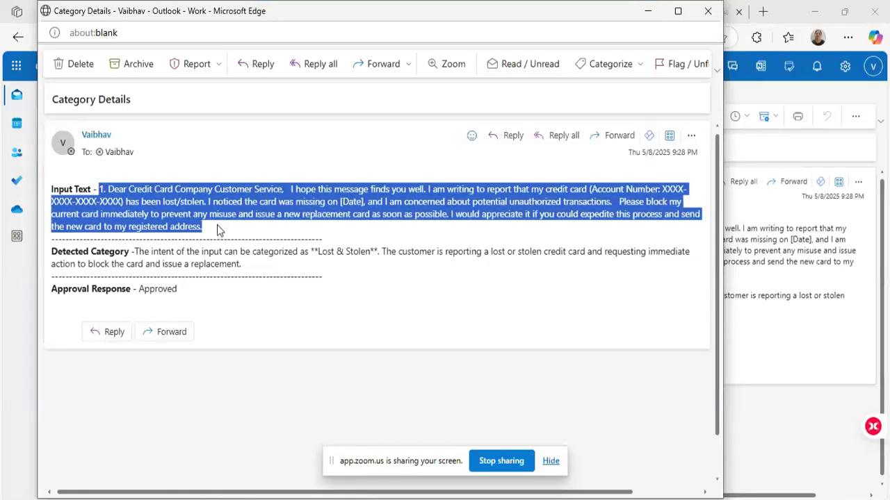
left_click(325, 259)
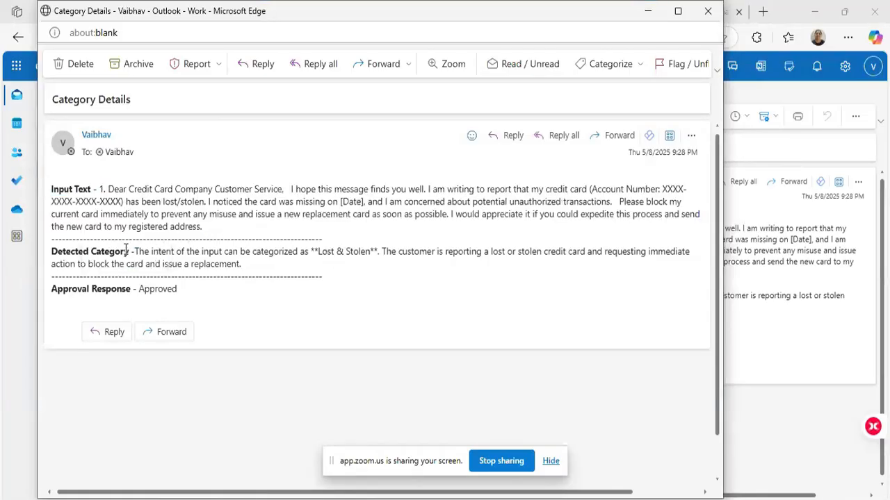
left_click_drag(134, 251, 272, 267)
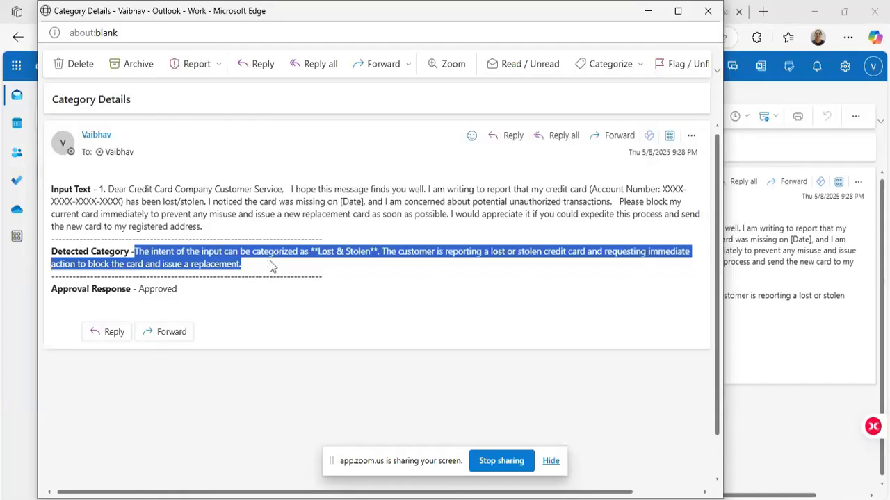
left_click_drag(138, 289, 185, 293)
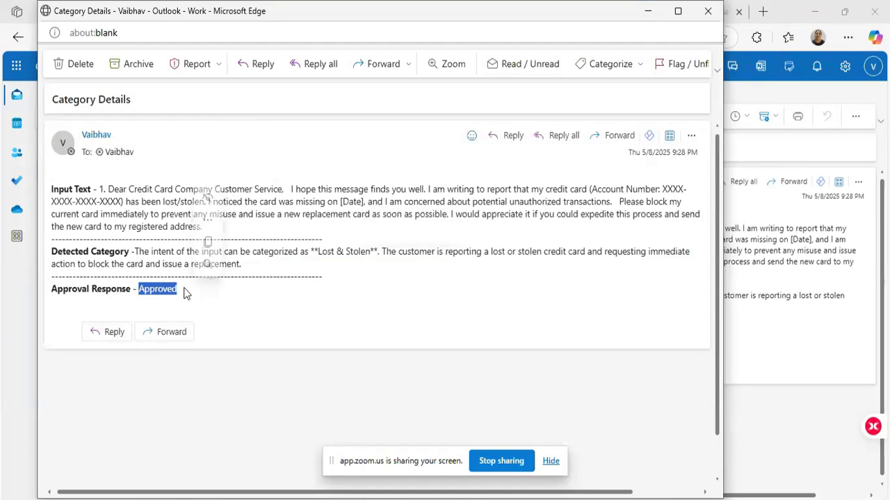
double_click(352, 190)
triple_click(353, 189)
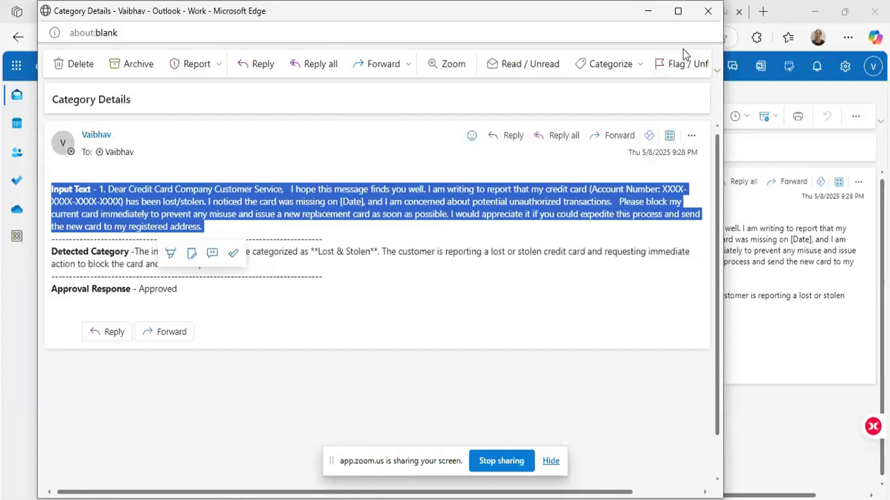
left_click(708, 13)
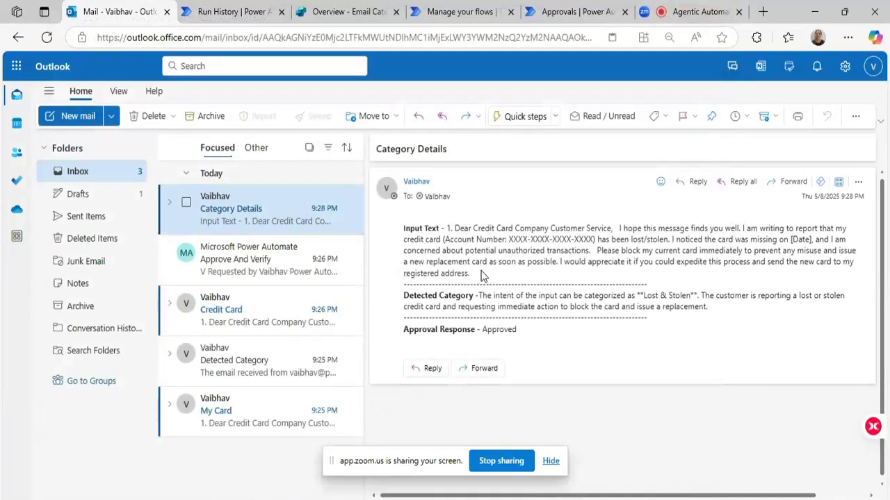
Start a new email with the subject "My Card" and enter the recipient's email address.
left_click(112, 118)
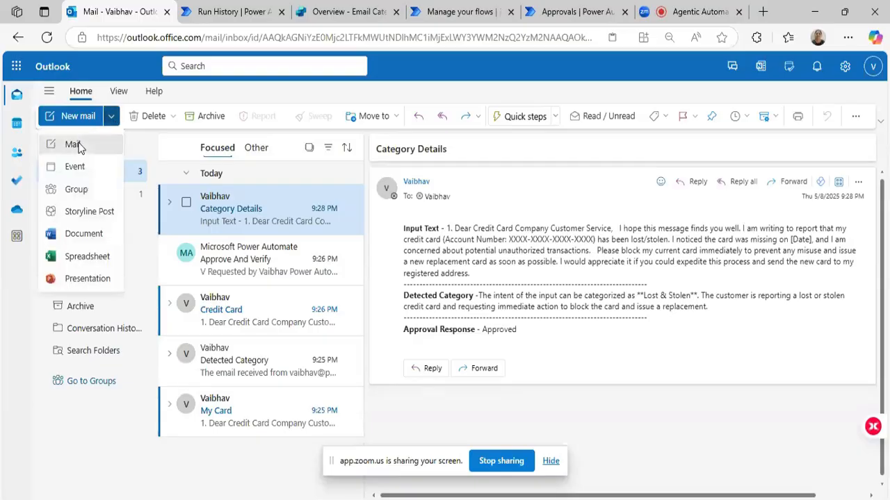
left_click(72, 145)
left_click(449, 230)
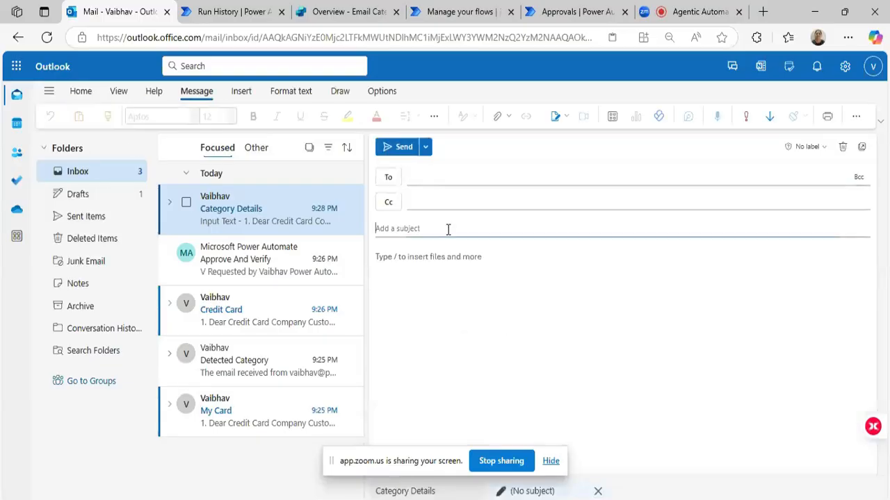
type("My Card")
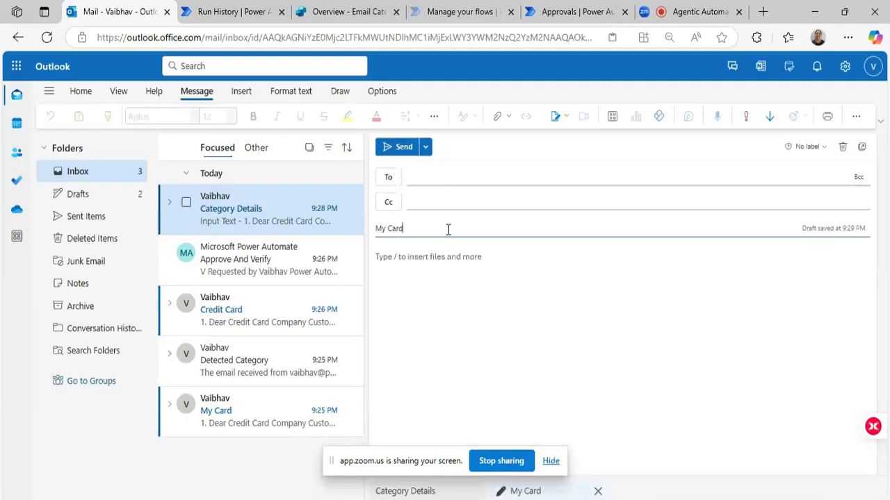
left_click(455, 179)
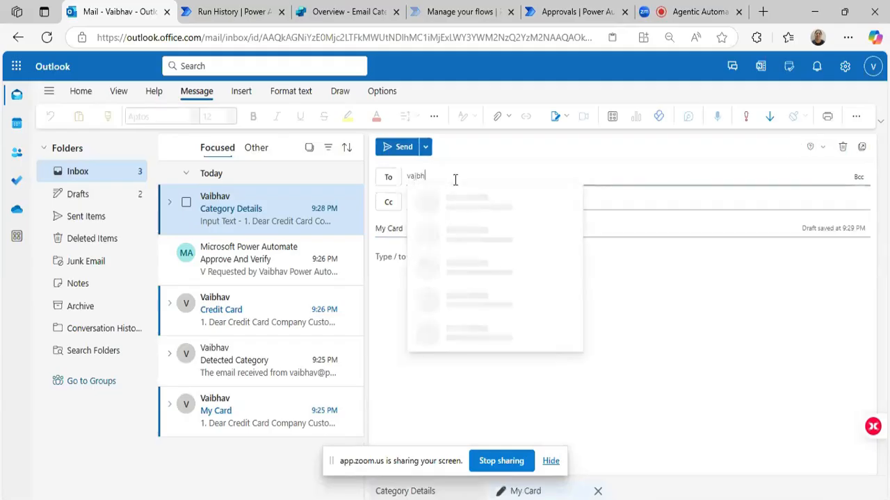
left_click(467, 199)
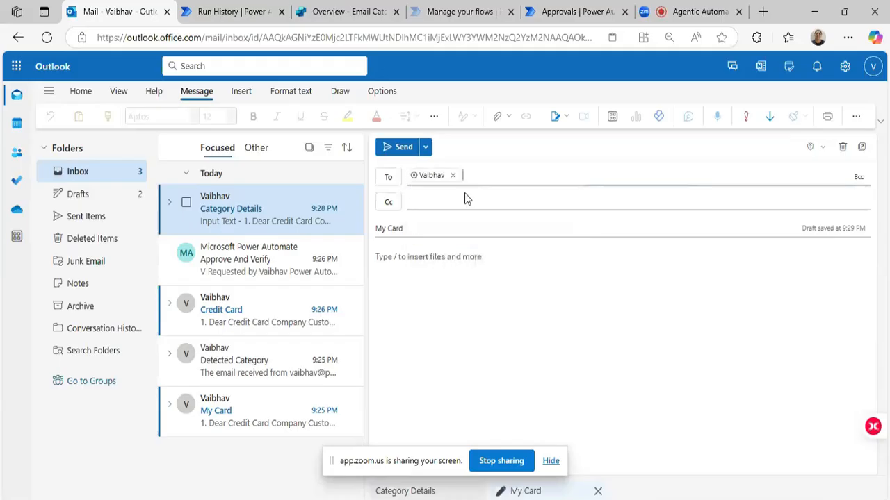
Copy the second Late Fees sample from the Word document, paste it into the email body, and send the email.
left_click(479, 323)
left_click(423, 499)
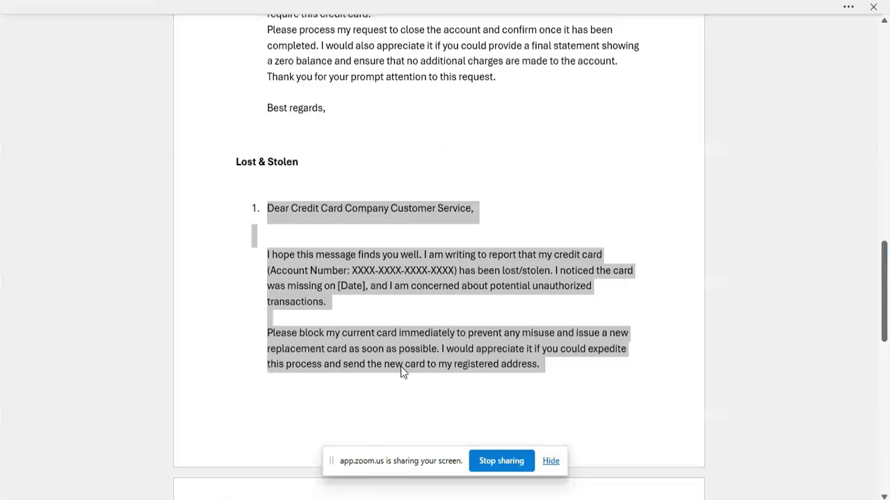
scroll(401, 273, "down", 6)
scroll(399, 274, "down", 4)
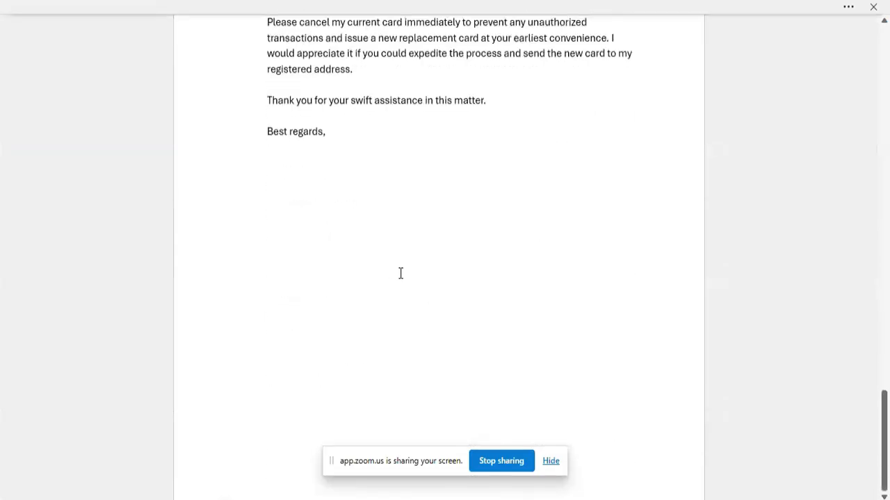
scroll(838, 317, "up", 5)
left_click_drag(886, 351, 885, 89)
left_click_drag(508, 398, 267, 283)
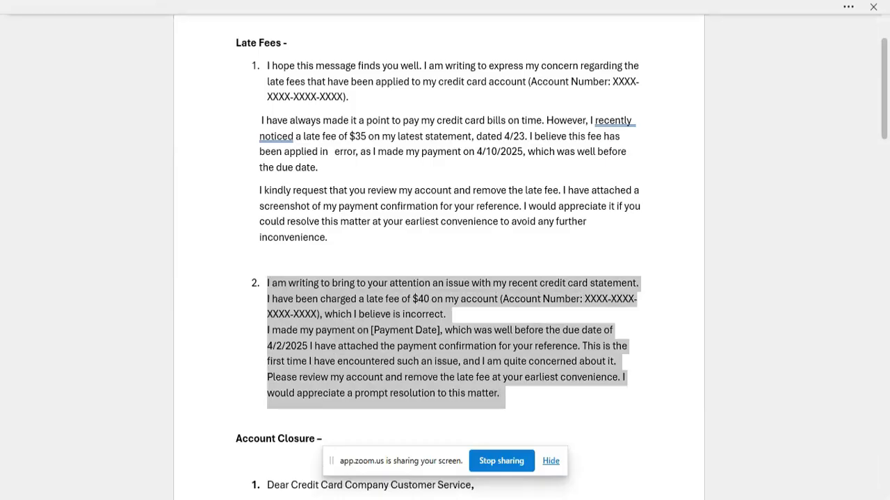
left_click(270, 499)
left_click(229, 461)
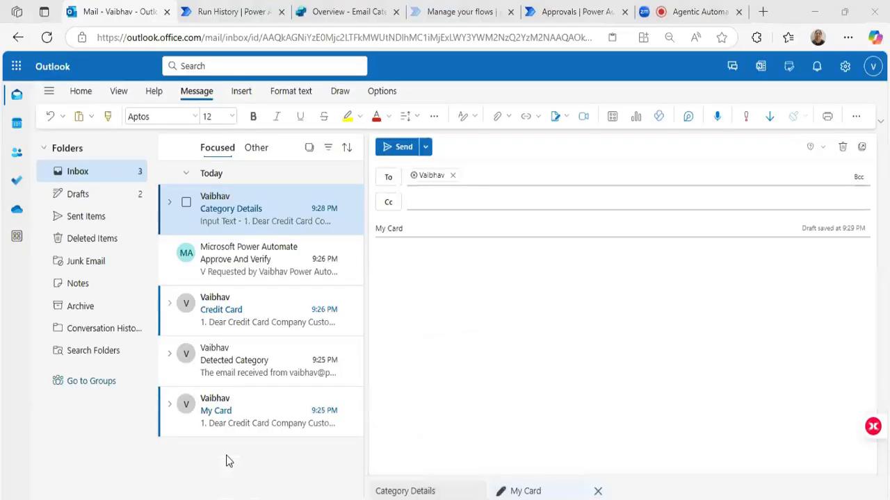
left_click(437, 299)
key("ctrl+v")
left_click(395, 150)
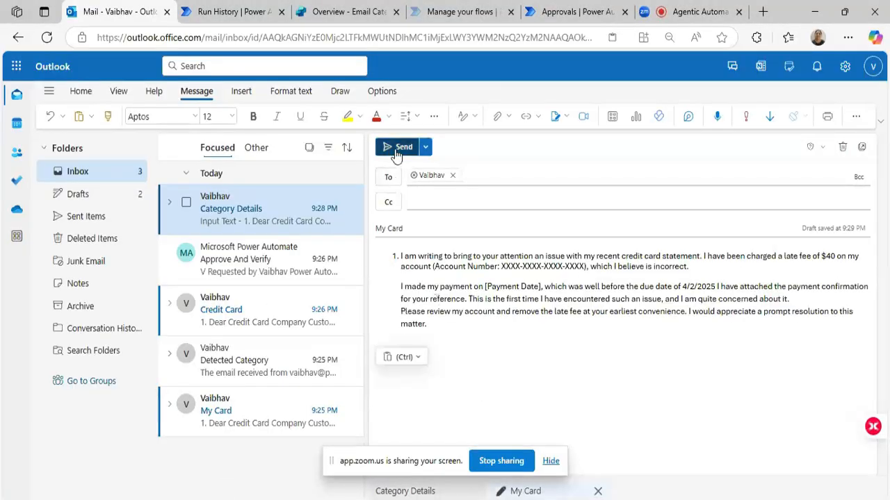
left_click(505, 314)
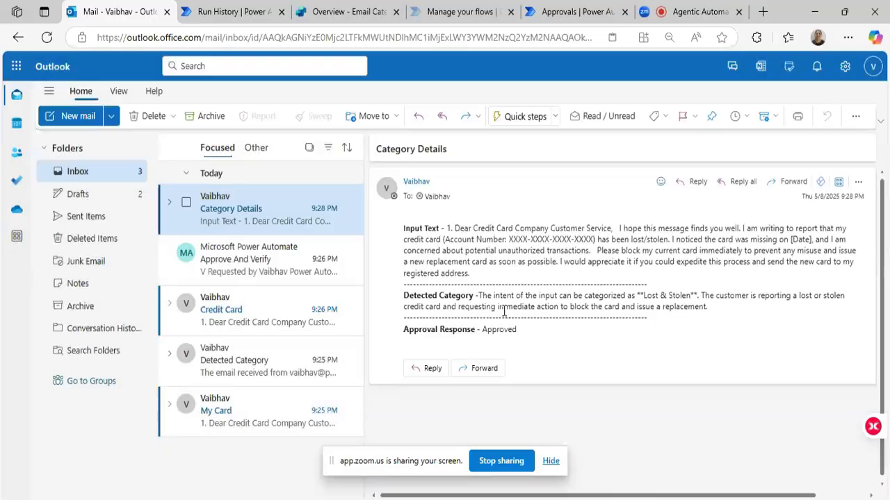
Switch to Power Automate, reopen the CoPilot Input Email Trigger flow from the flows list, and check its 28-day run history.
left_click(242, 10)
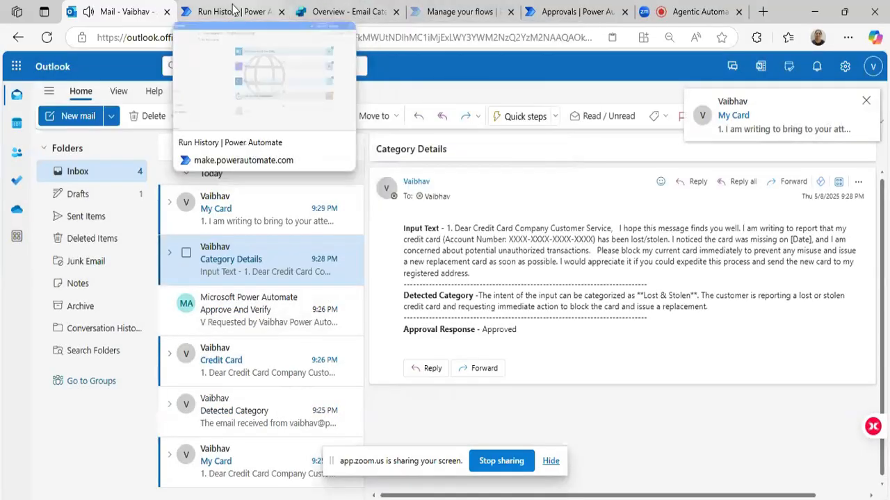
left_click(442, 10)
left_click_drag(246, 137, 401, 137)
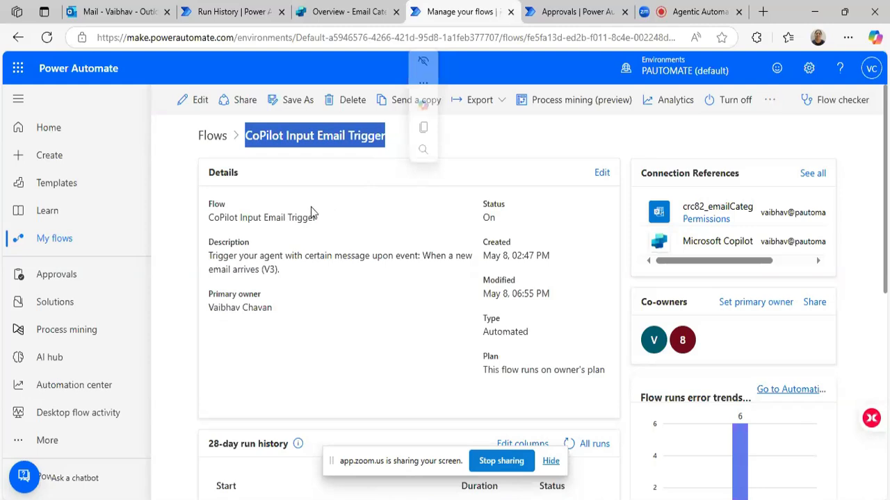
left_click(216, 145)
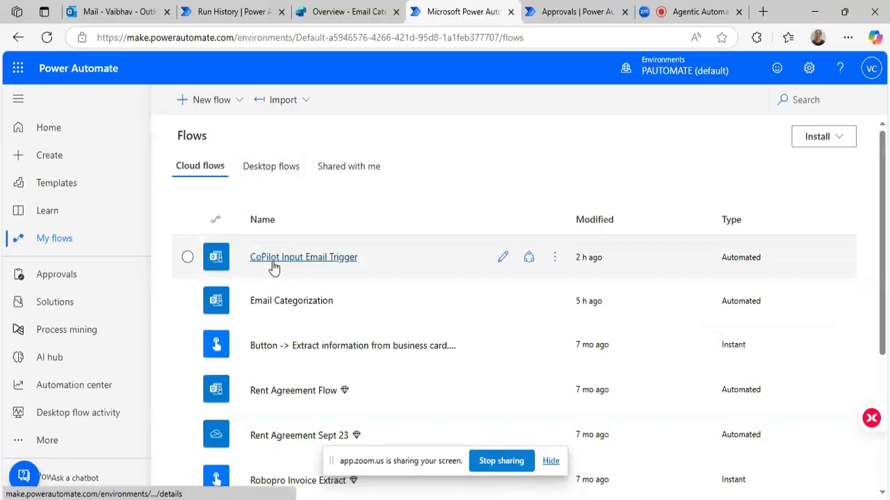
left_click(273, 261)
scroll(601, 290, "down", 2)
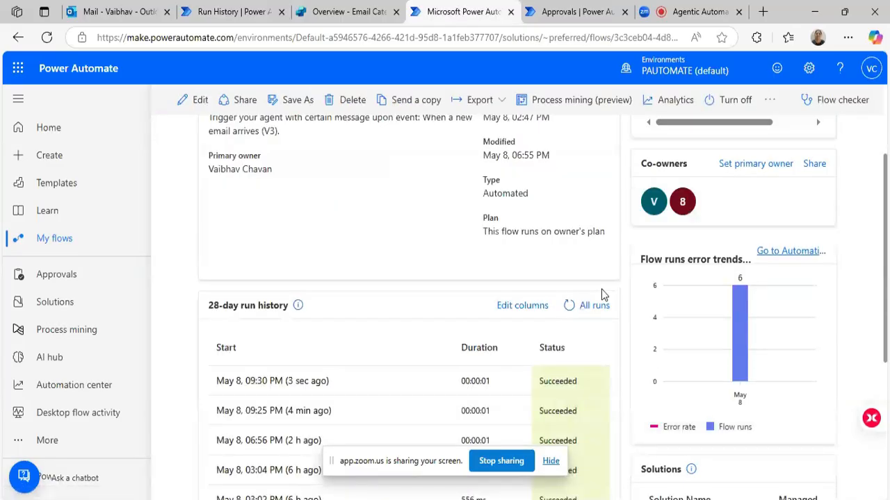
scroll(601, 289, "down", 1)
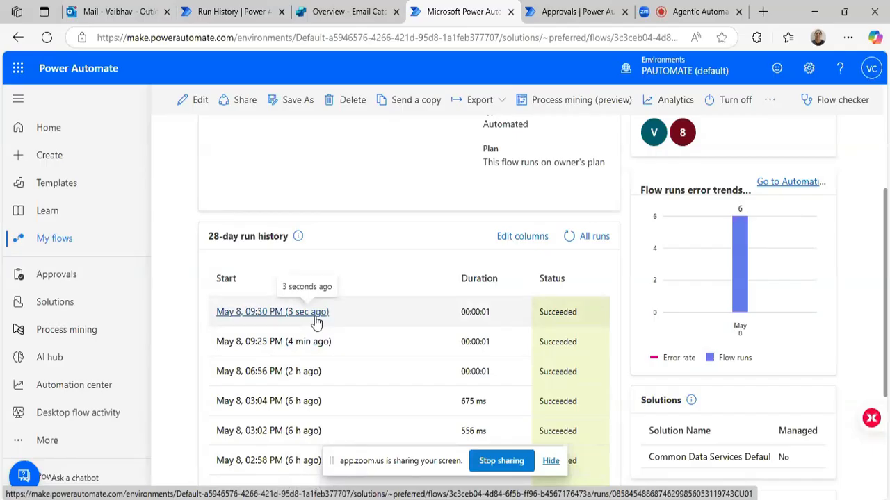
Return to the Outlook inbox, open the newest "Detected Category" email, and read the detected category.
left_click(139, 15)
left_click(207, 212)
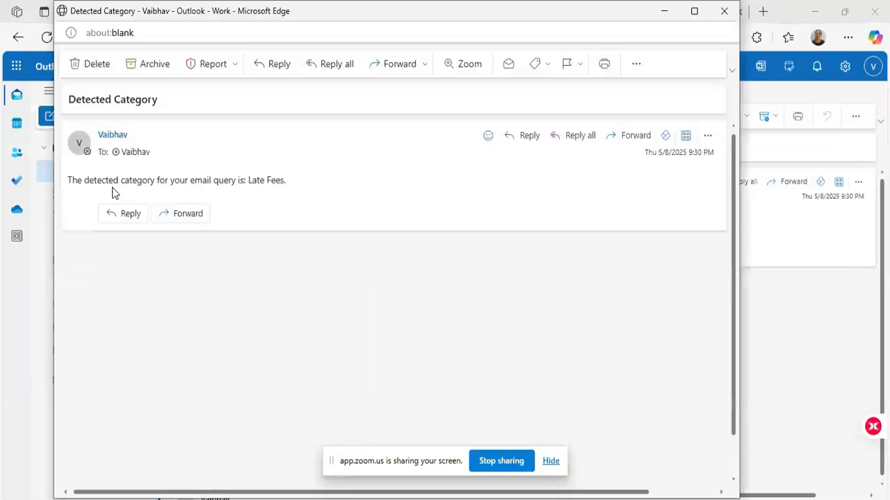
triple_click(78, 183)
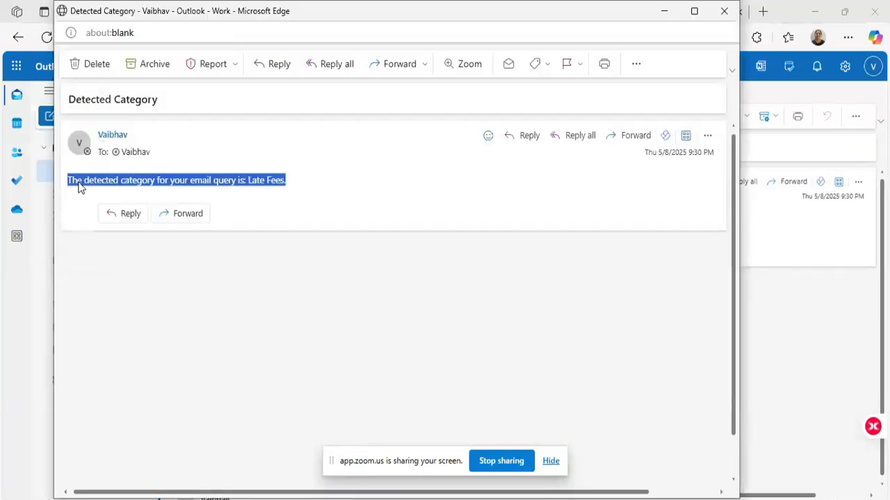
Read the detected category in the opened "Detected Category" email and close its window.
double_click(179, 182)
double_click(200, 181)
double_click(229, 182)
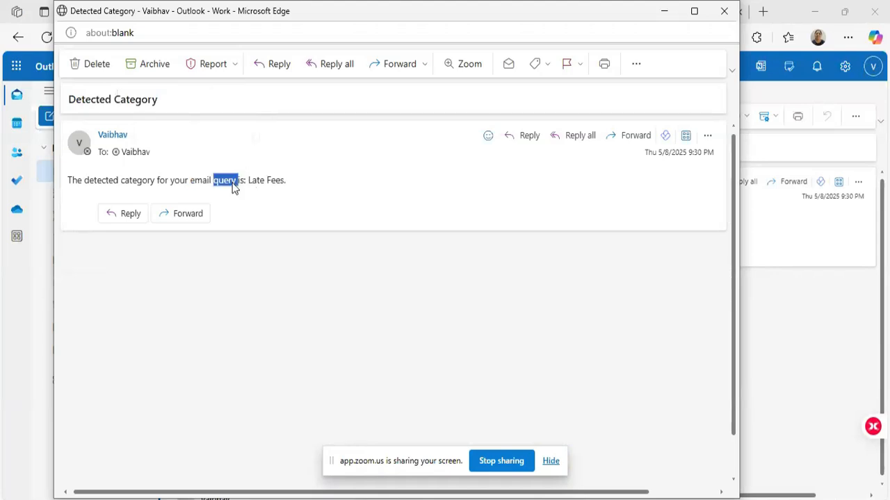
double_click(271, 182)
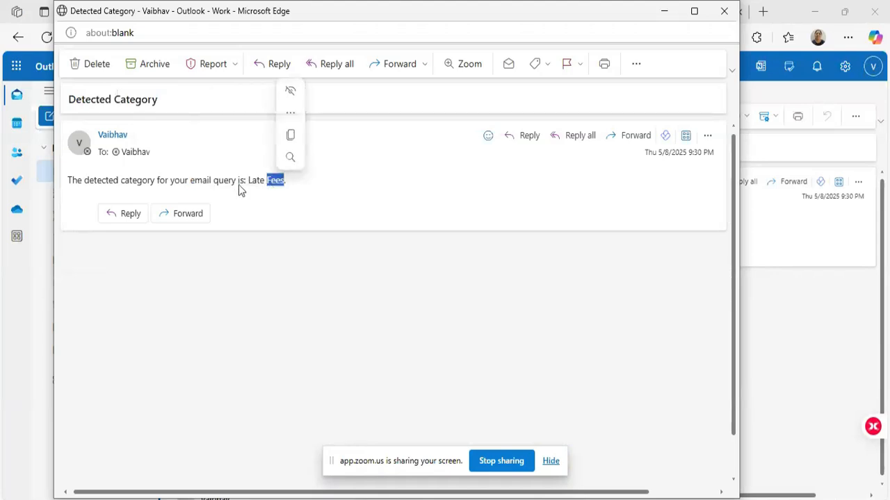
left_click_drag(250, 182, 314, 189)
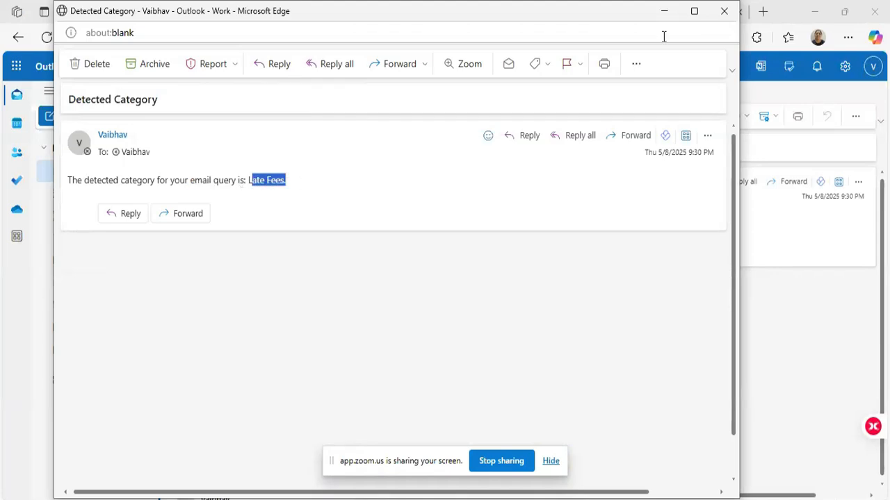
left_click(723, 12)
Switch to the Word document of samples and copy the body of the first Account Closure sample, from "I hope this message" through "Sincerely,".
key("alt+Tab")
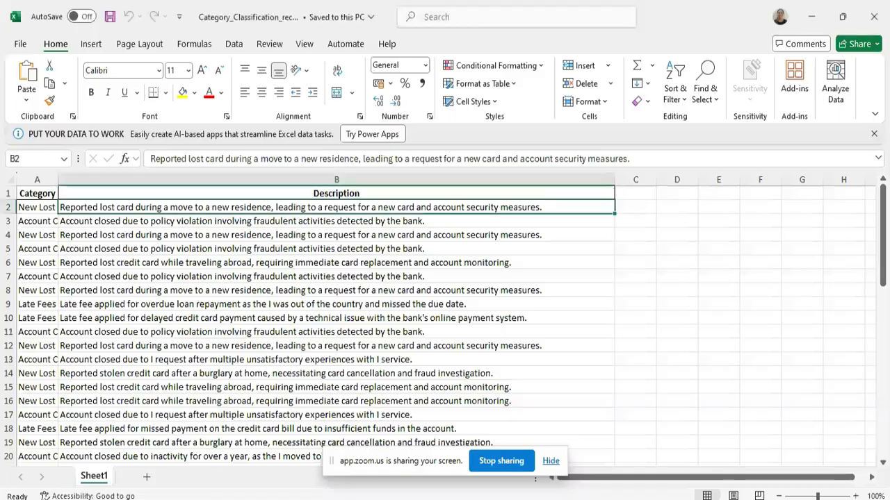
key("alt+Tab")
scroll(341, 212, "down", 3)
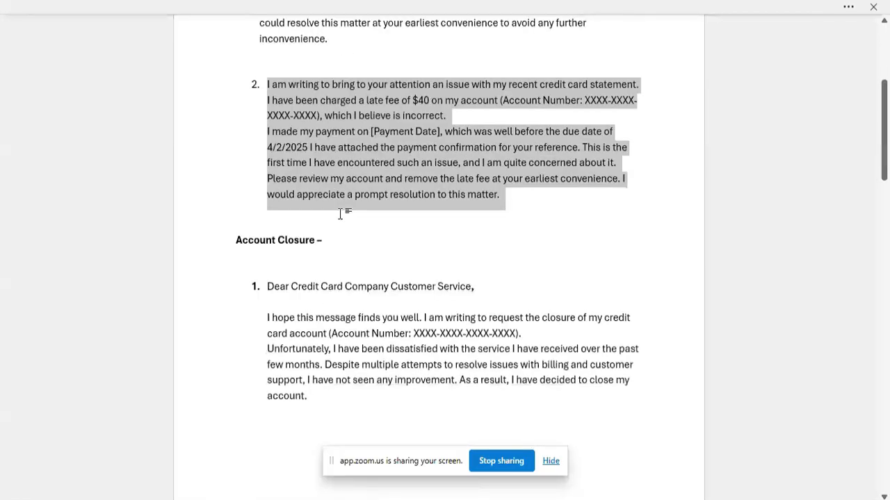
scroll(287, 315, "down", 5)
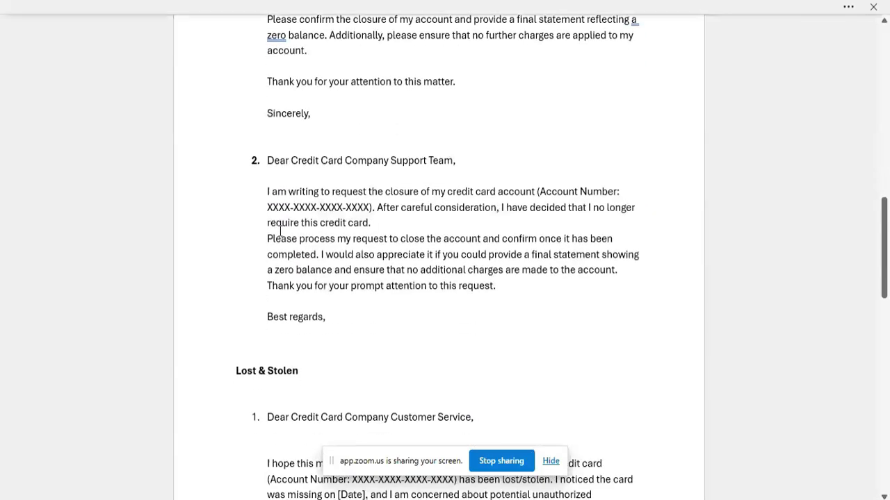
scroll(296, 181, "up", 3)
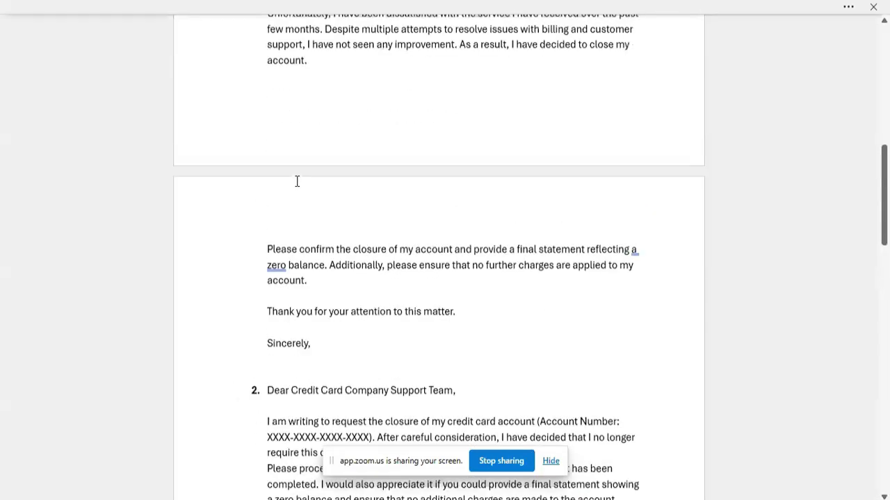
left_click_drag(267, 51, 338, 408)
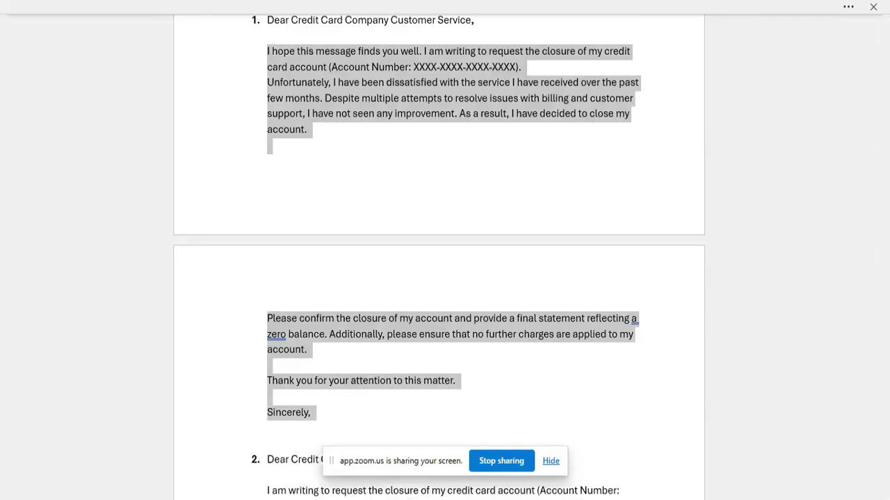
Return to Outlook, start a new email, and paste the copied Account Closure text into its body.
left_click(226, 478)
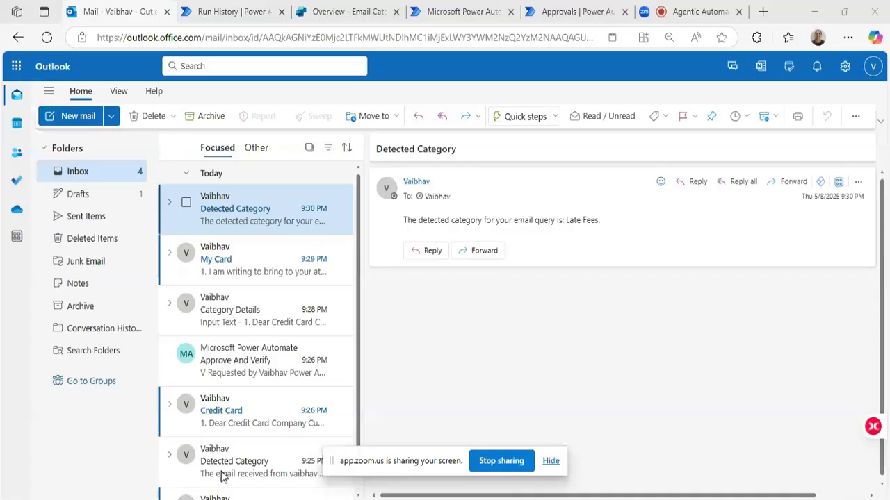
left_click(111, 117)
left_click(90, 145)
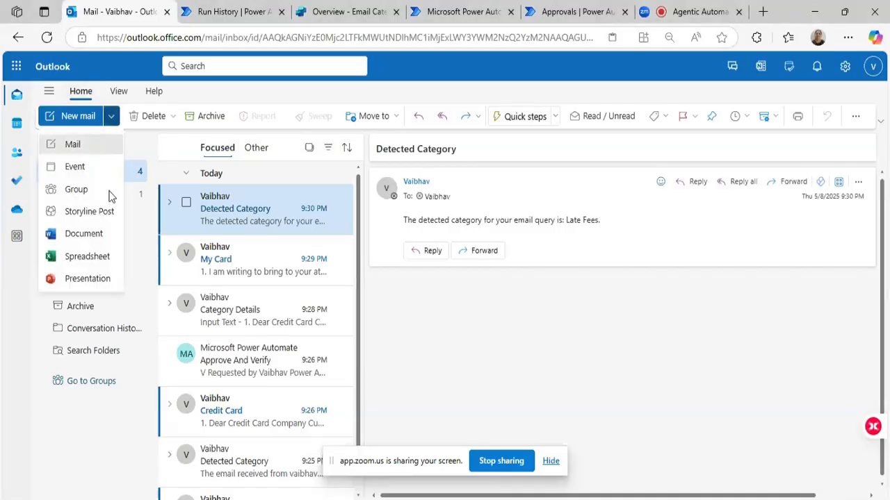
left_click(393, 308)
key("ctrl+v")
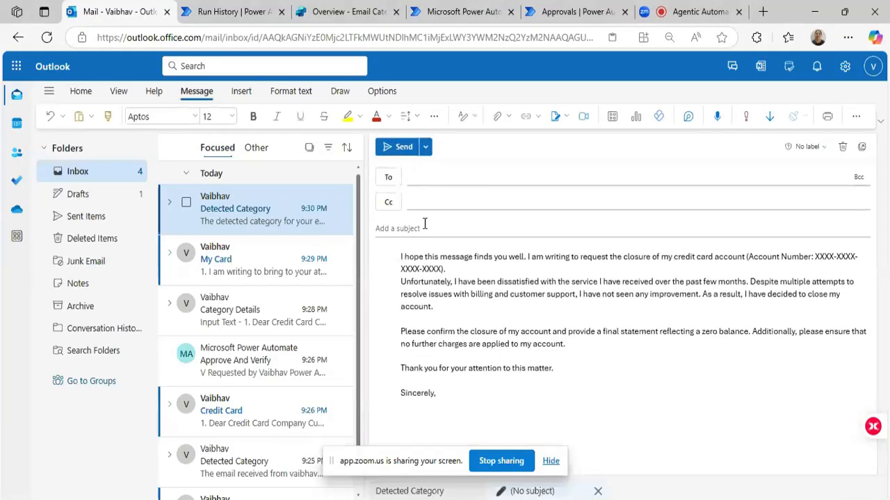
Set the email's subject to "My Card", enter the recipient's email address, and send the message.
left_click(425, 224)
type("My Card")
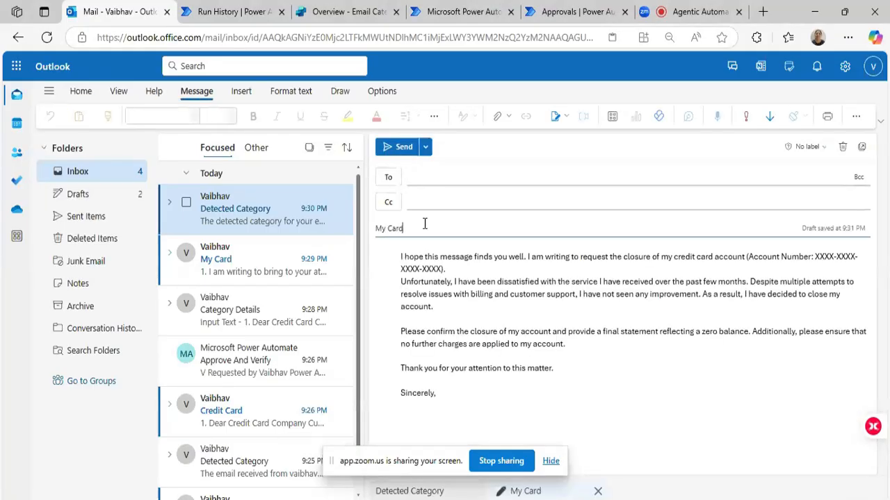
left_click(436, 179)
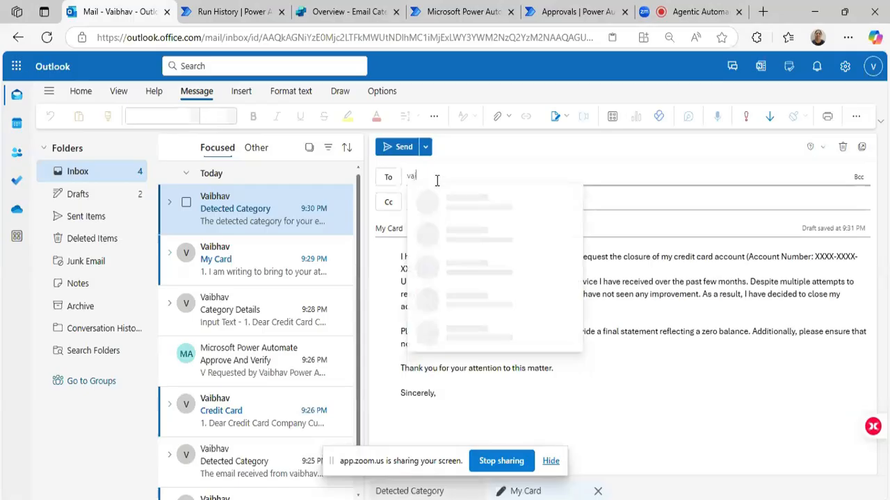
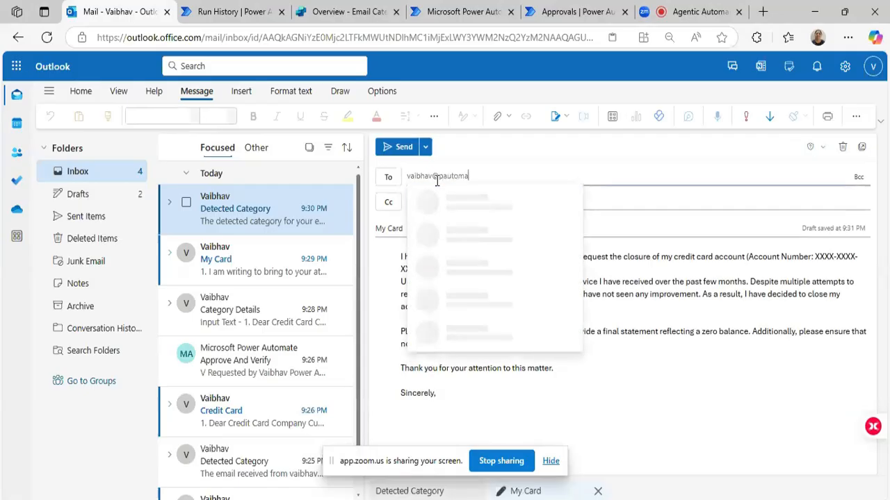
left_click(402, 150)
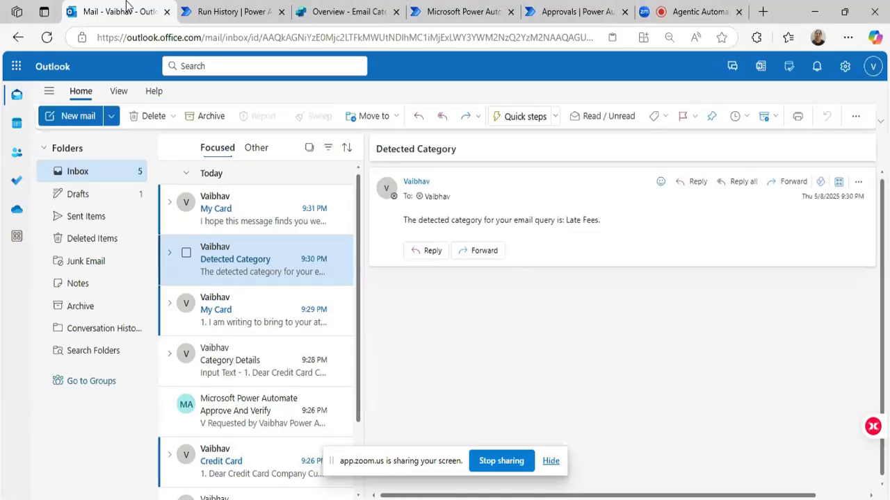
Switch to Power Automate, check the CoPilot Input Email Trigger flow's run history for the new run, and open that run.
left_click(208, 12)
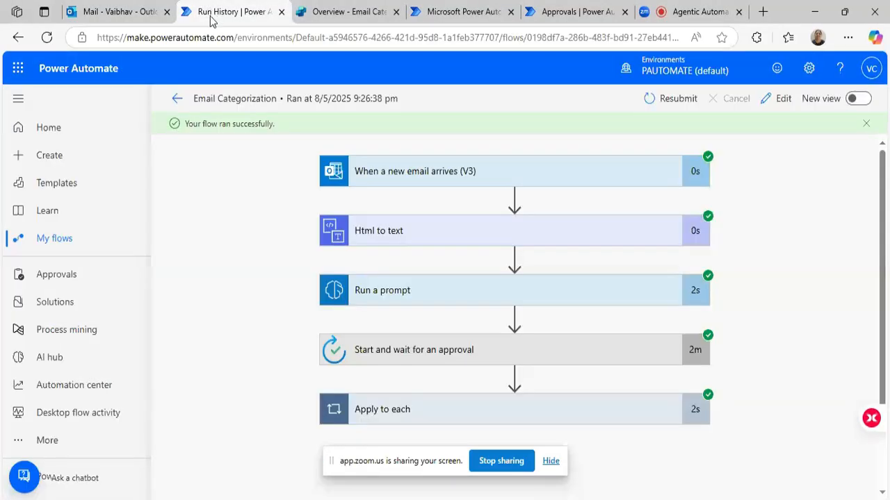
left_click(458, 11)
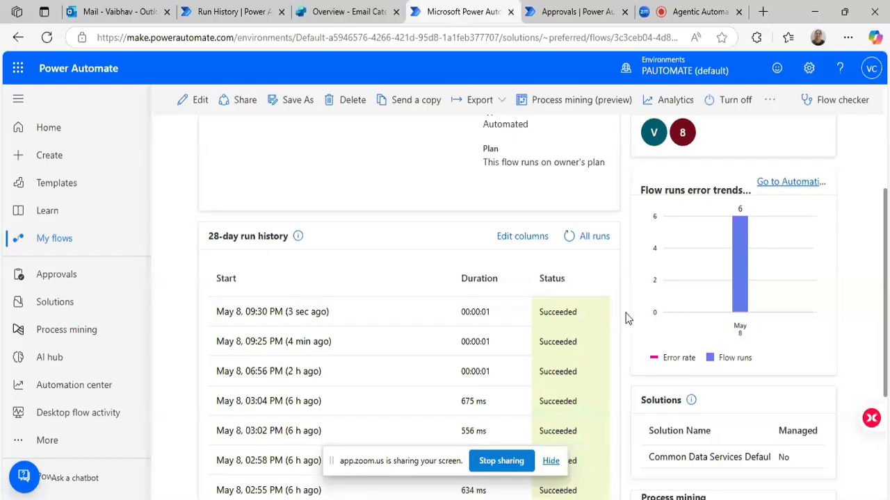
left_click(590, 235)
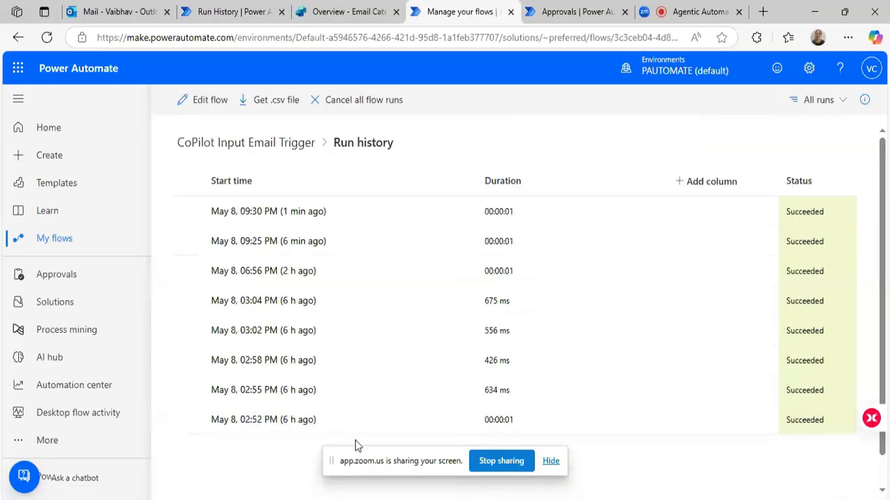
left_click(288, 149)
scroll(334, 351, "down", 2)
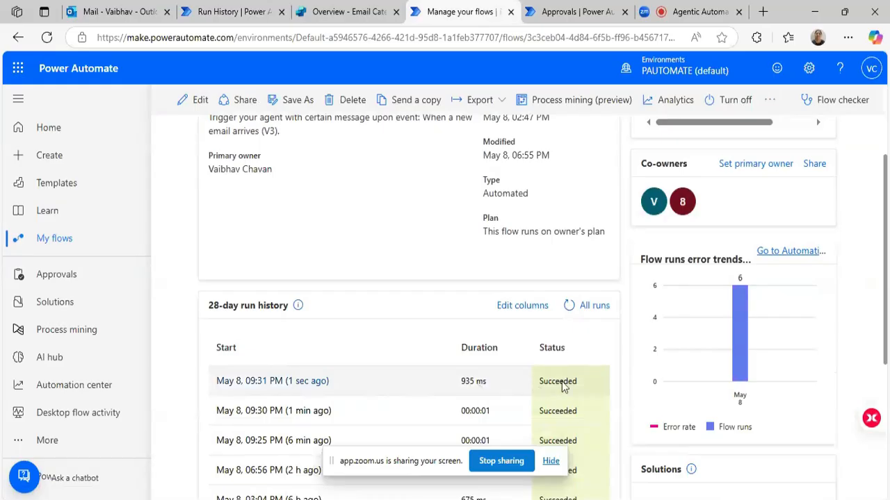
left_click(291, 387)
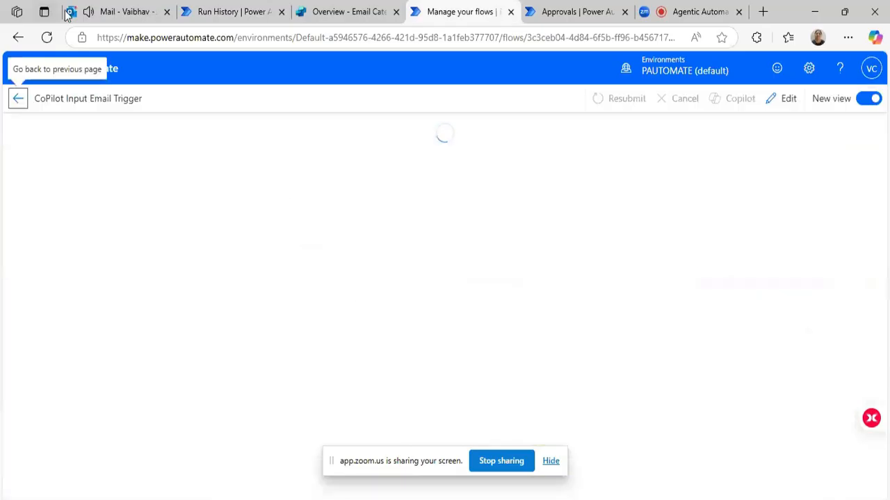
Return to the Outlook inbox, open the newest "Detected Category" email, and read the detected category.
left_click(100, 11)
left_click(238, 214)
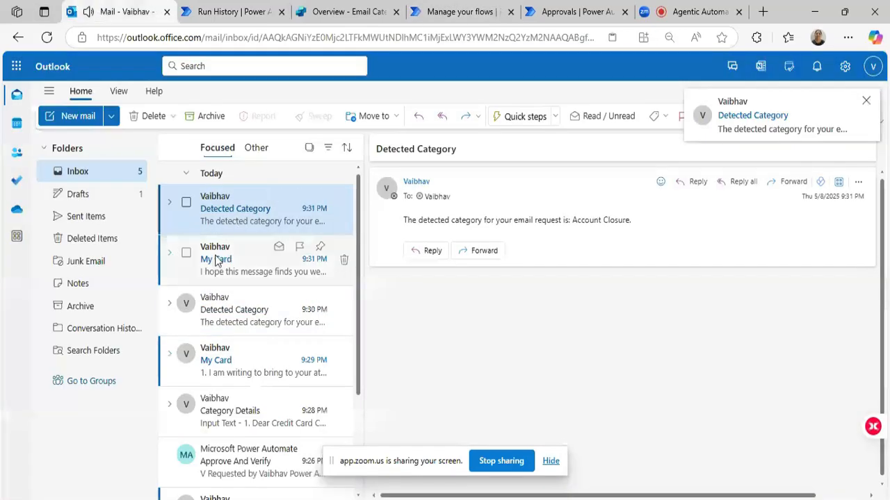
left_click_drag(403, 221, 633, 223)
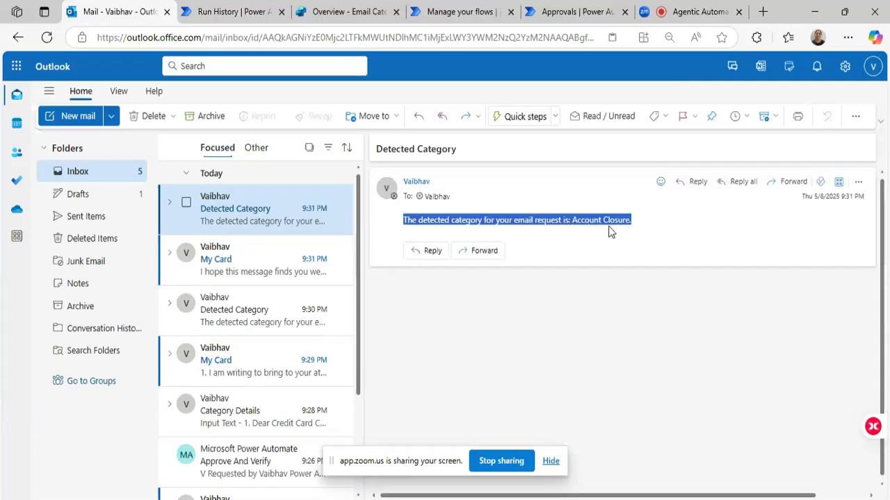
left_click(608, 231)
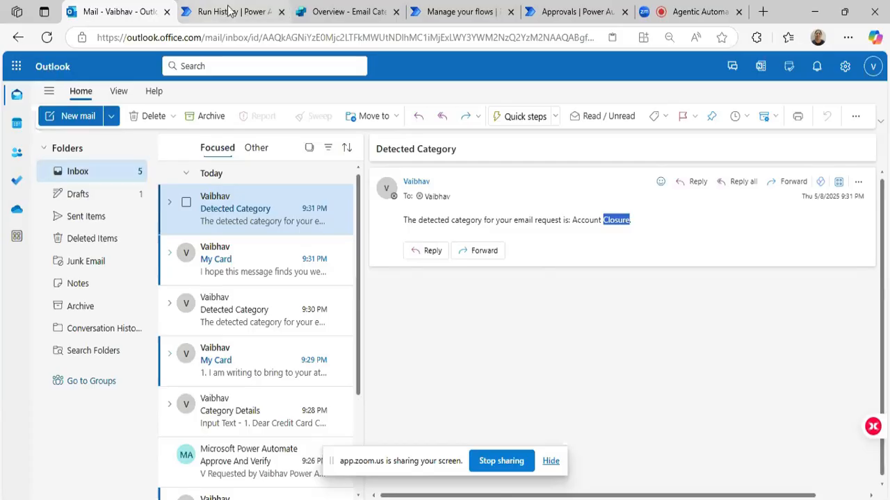
Switch to Copilot Studio, look through the agent templates on the Create page, and start a new agent.
left_click(323, 13)
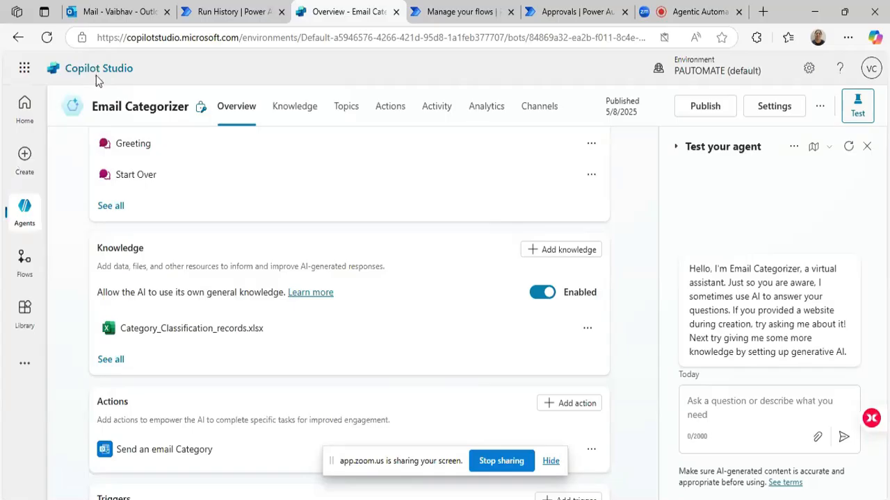
left_click(25, 162)
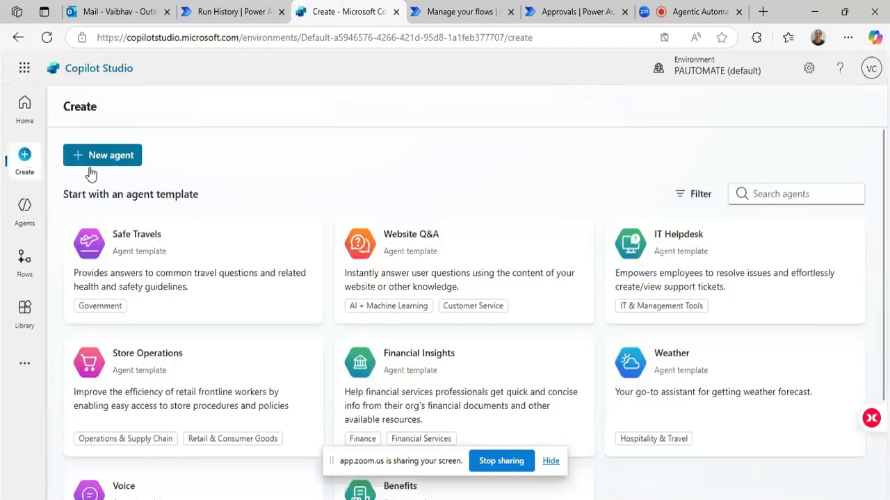
scroll(358, 309, "down", 2)
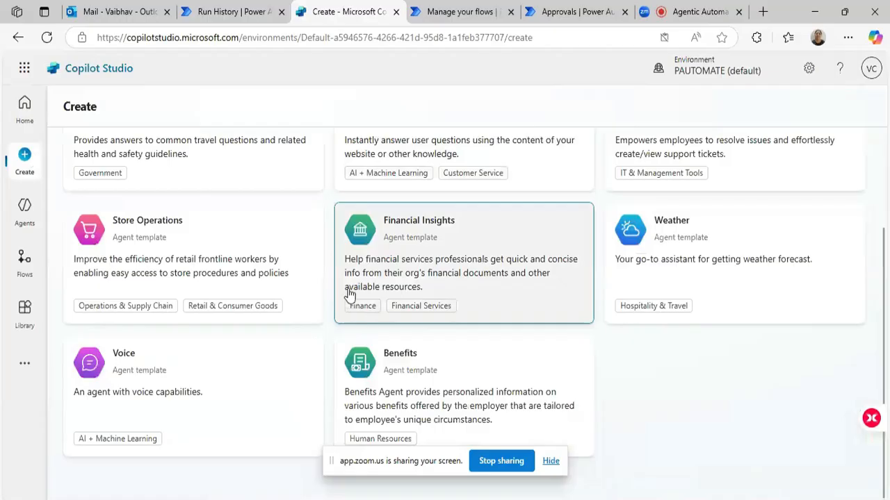
scroll(327, 274, "up", 2)
left_click(125, 165)
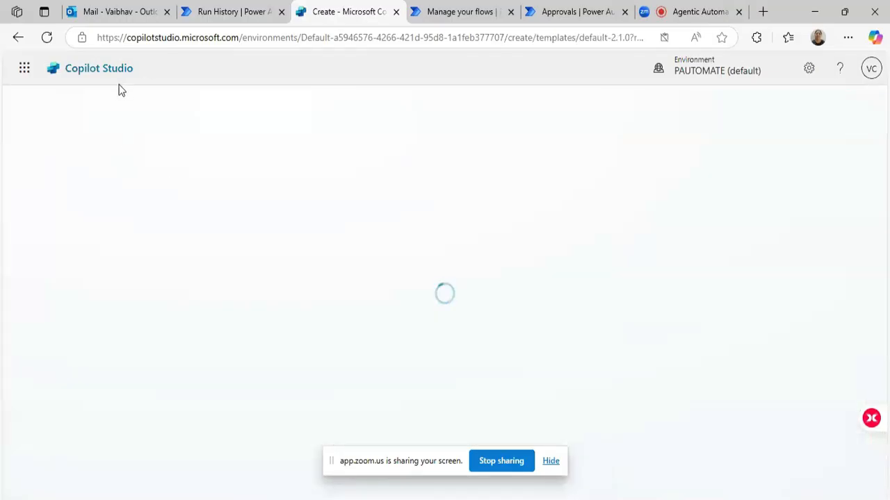
Begin the agent description message with "Analyze the entire email body of incoming email, understand the user intenet, and".
left_click(111, 412)
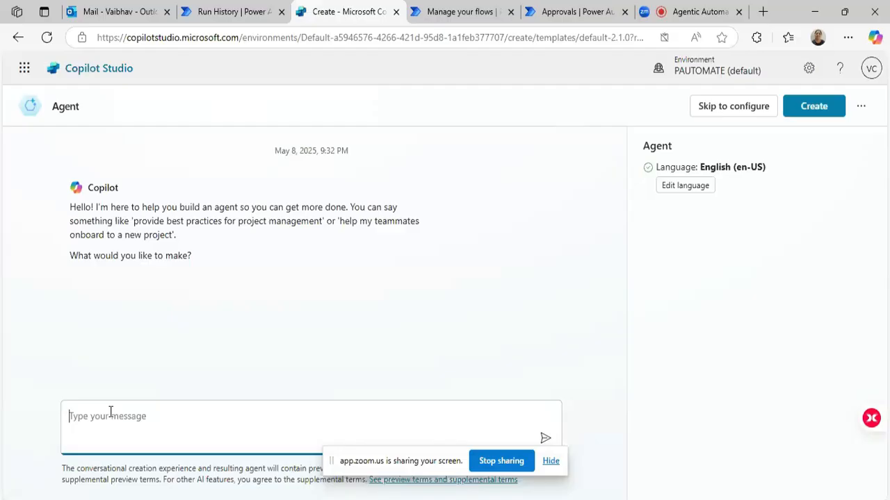
type("Analyze the entire email body of incoming emaik")
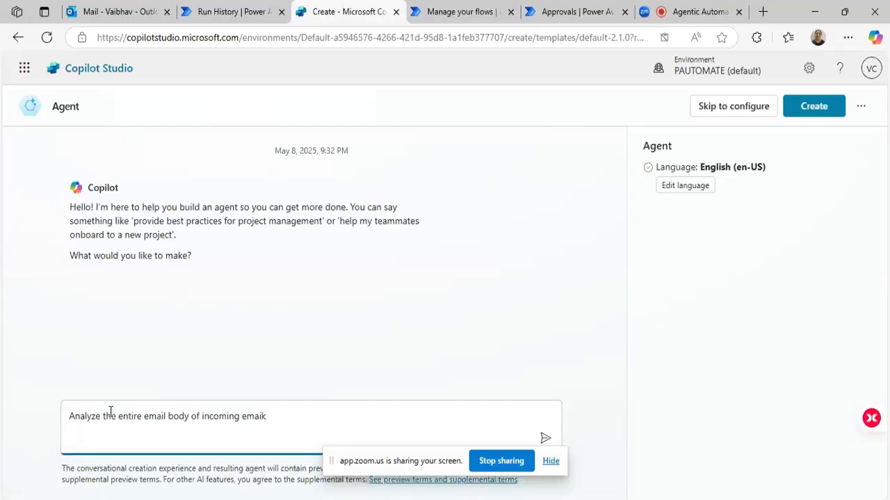
key("BackSpace")
type("l, understand the user intenet")
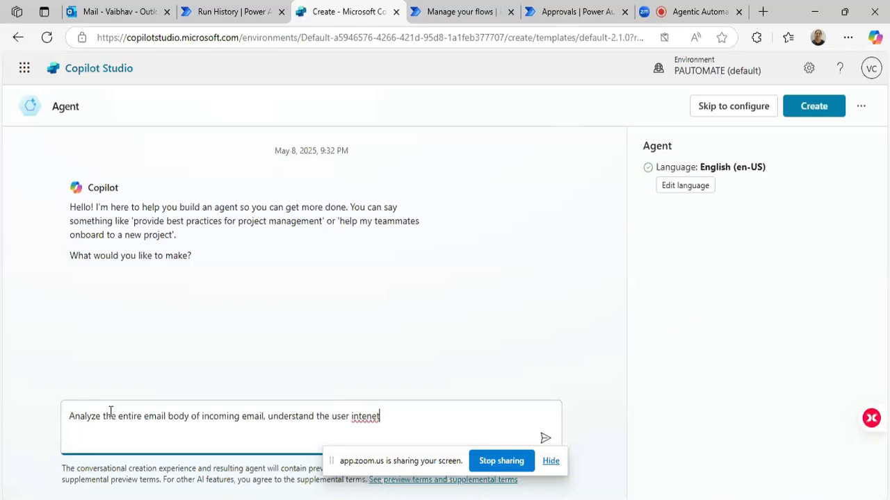
type(", and")
Correct the misspelled word after "understand the user" to "intent" in the agent description.
right_click(362, 417)
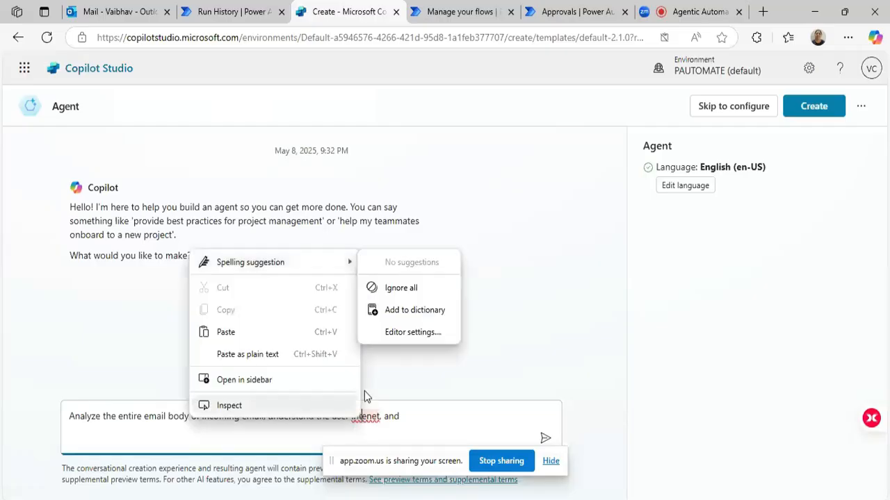
left_click(379, 417)
double_click(365, 416)
type("intent")
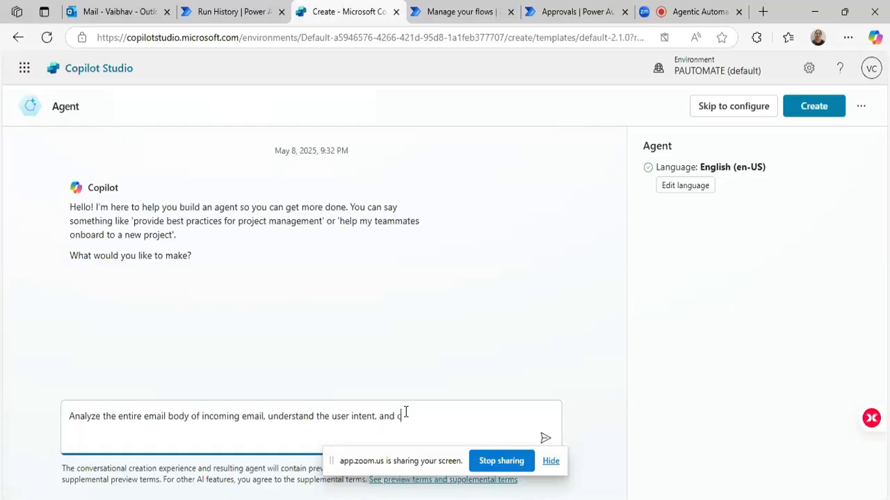
Continue the agent description after "understand the user intent, and" with "categorizes the email into three categories".
type("tegorize")
type("s the email into three")
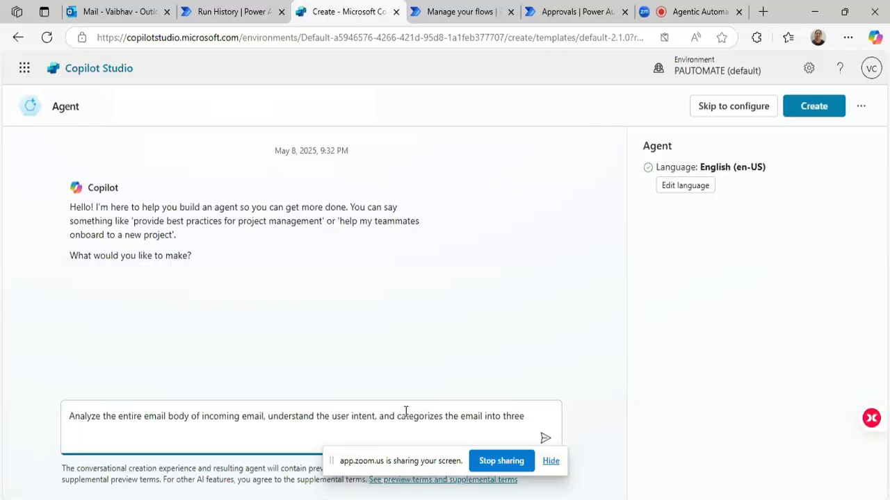
type(" categor")
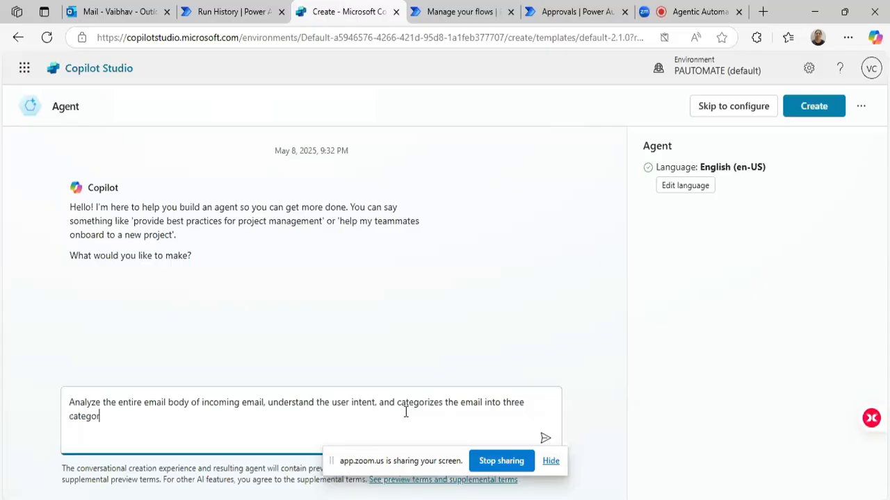
type("ies : Account Closure")
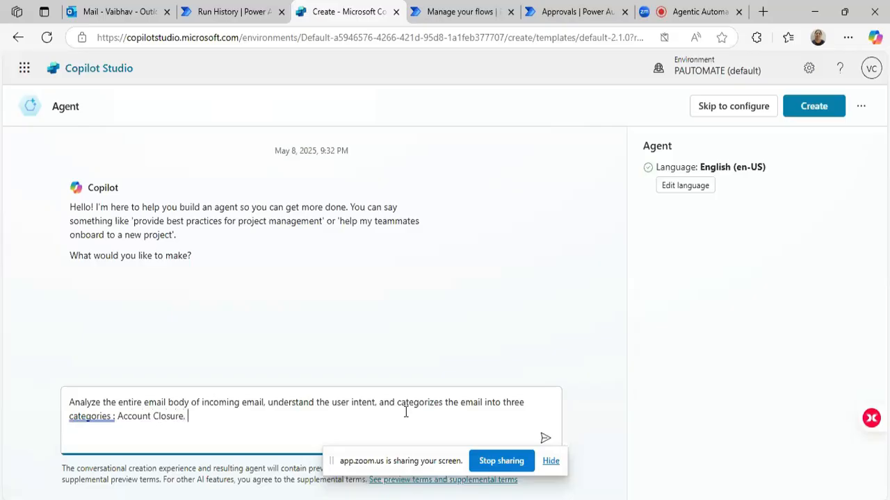
type(", Late Fees, Lost & Stolen")
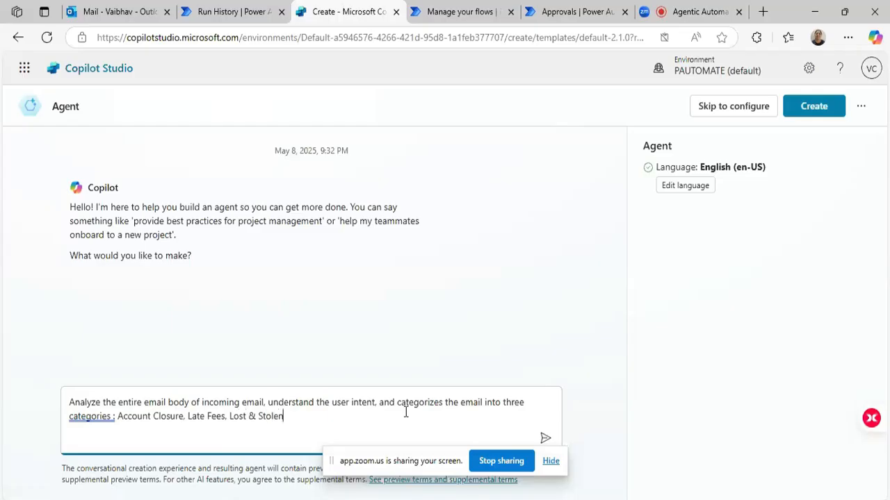
Apply the grammar suggestion for "categories:" in the agent description and send the message.
right_click(98, 416)
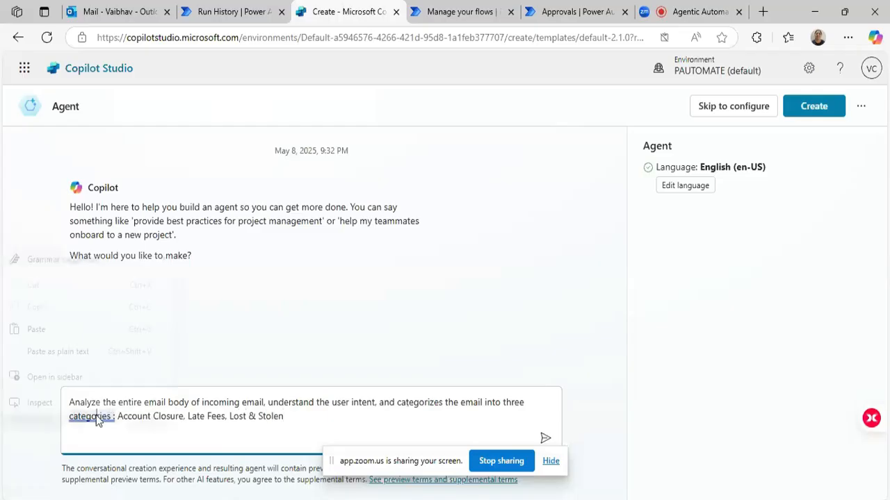
left_click(202, 281)
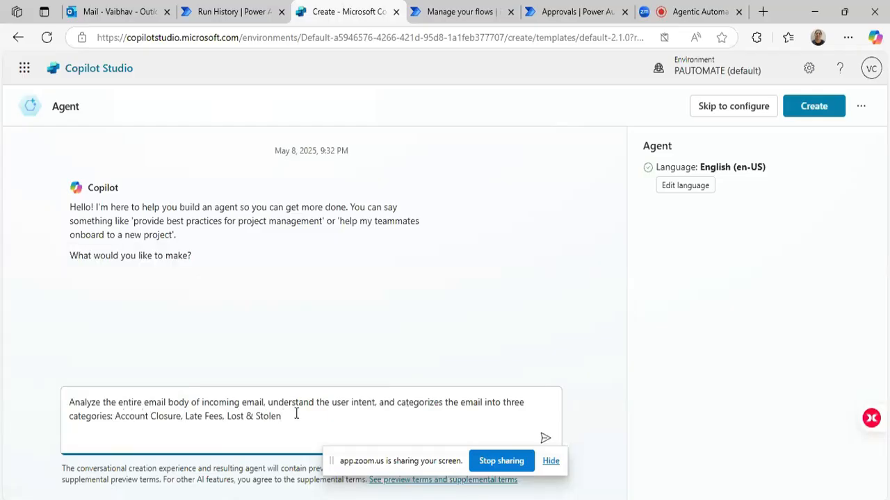
left_click_drag(374, 456, 380, 110)
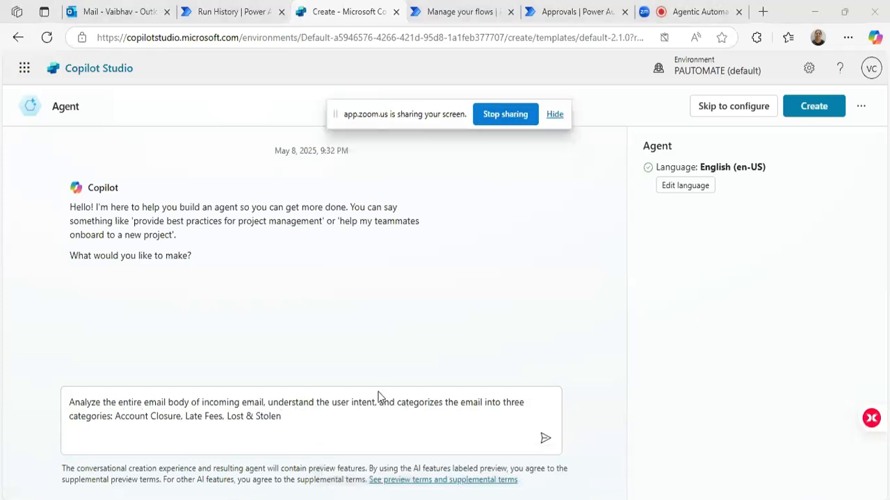
left_click(543, 441)
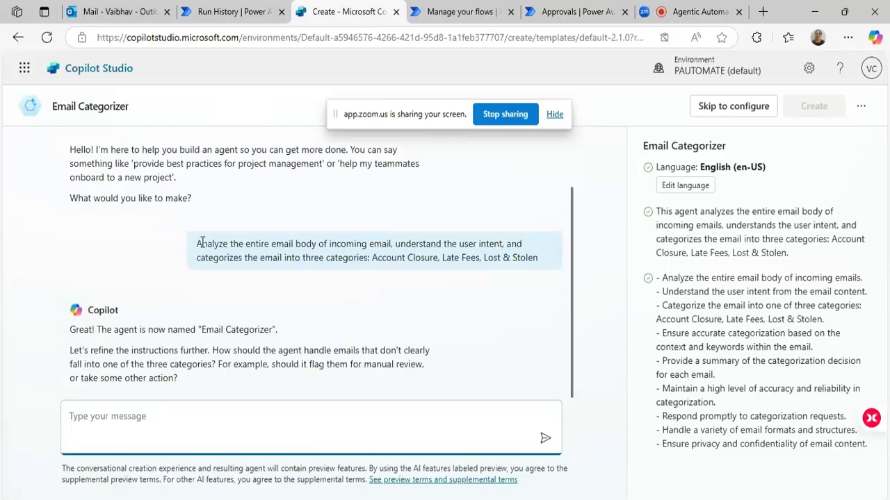
Compare the sent prompt with the generated agent name and go through the generated instructions point by point.
left_click_drag(198, 243, 544, 260)
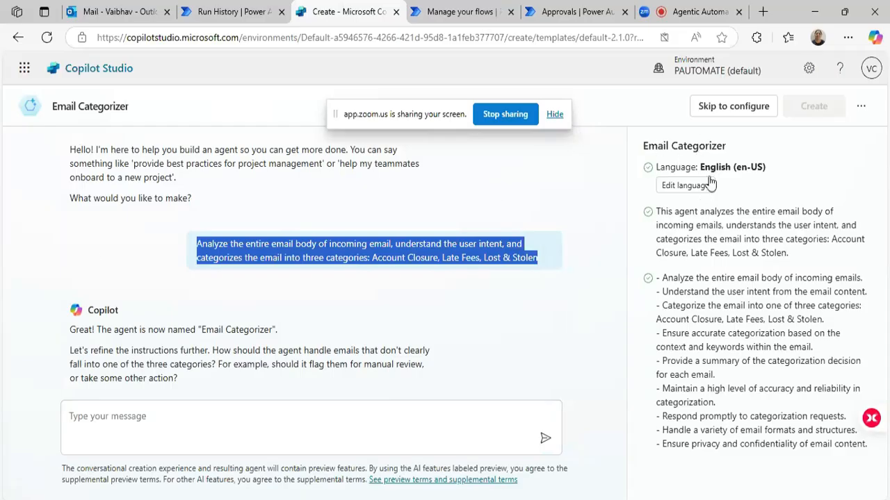
left_click(673, 148)
triple_click(673, 148)
double_click(658, 150)
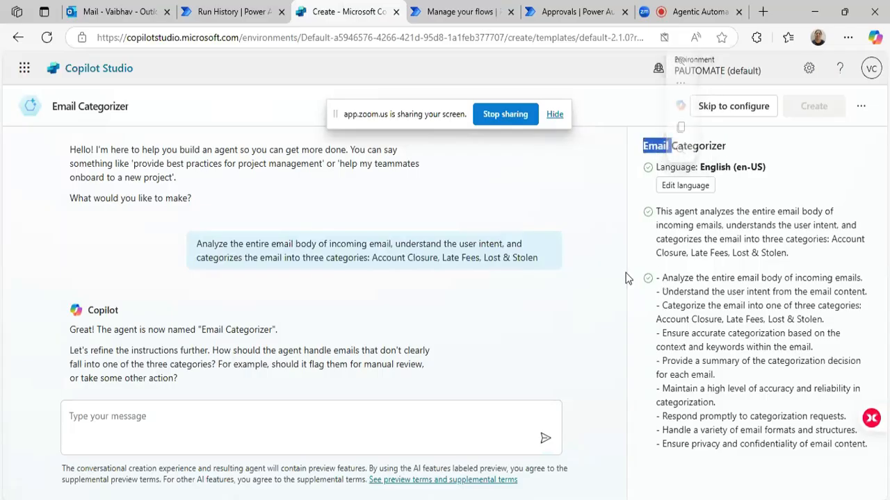
left_click_drag(196, 244, 538, 261)
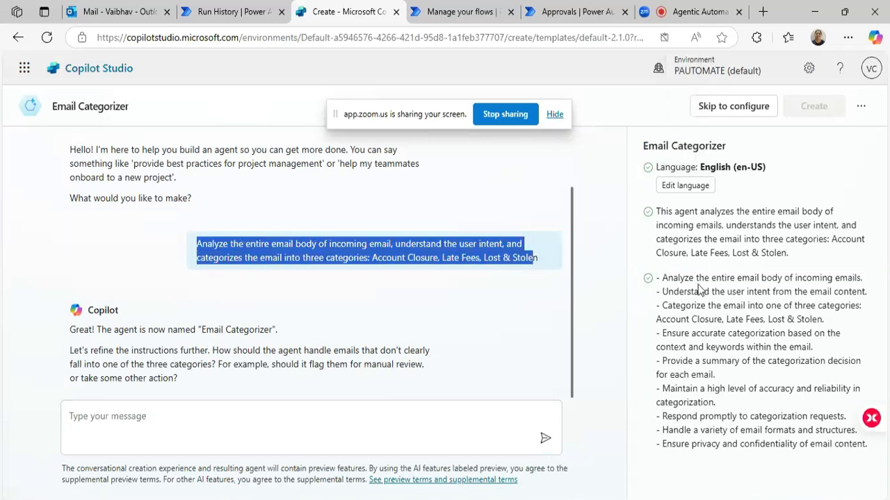
left_click_drag(661, 278, 873, 461)
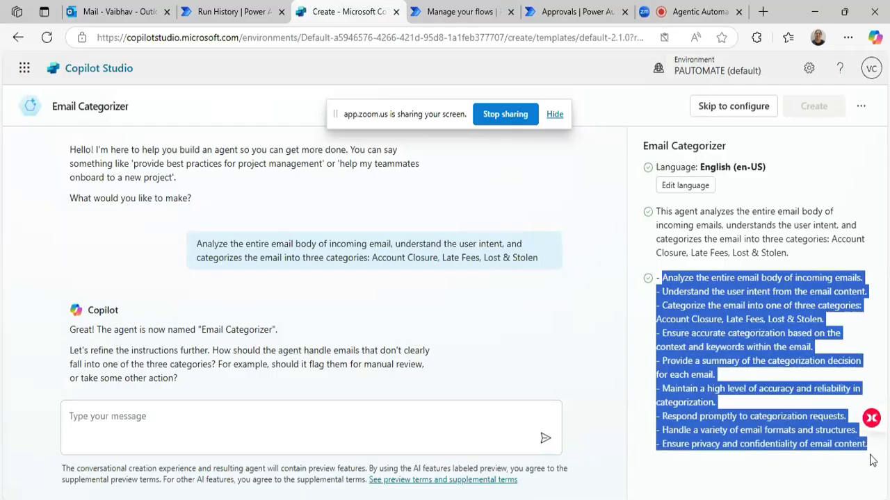
double_click(723, 280)
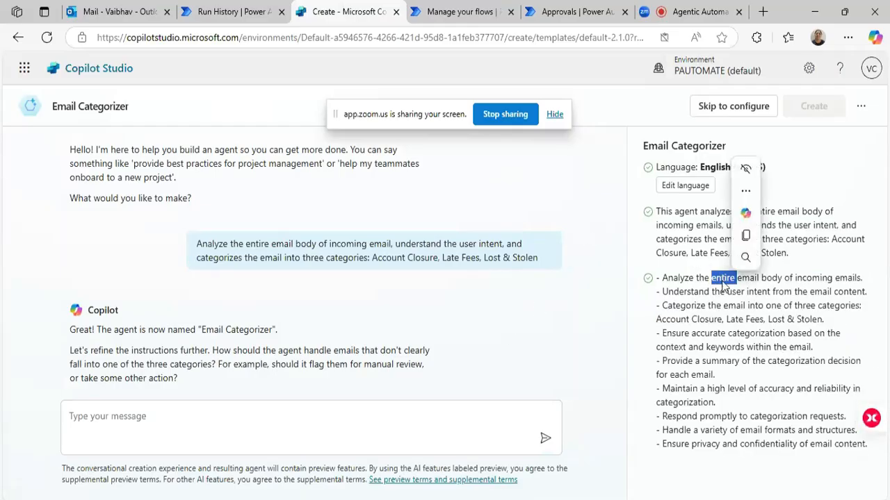
left_click(798, 284)
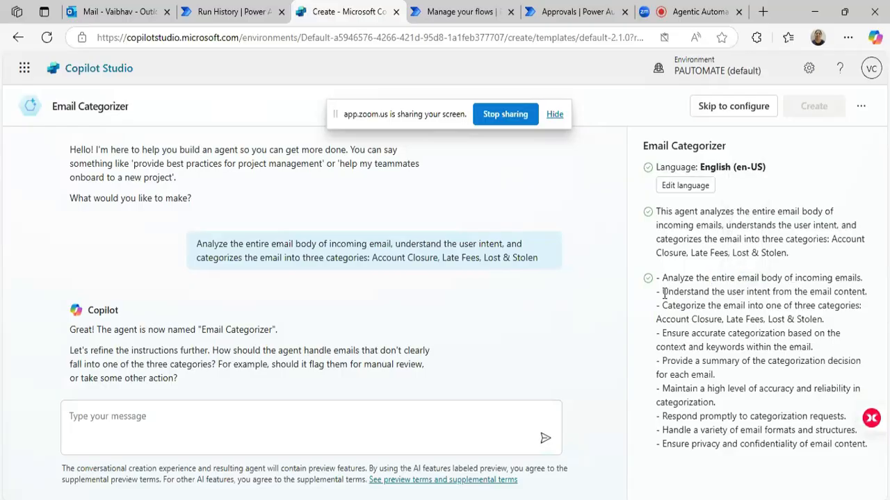
left_click_drag(662, 294, 871, 302)
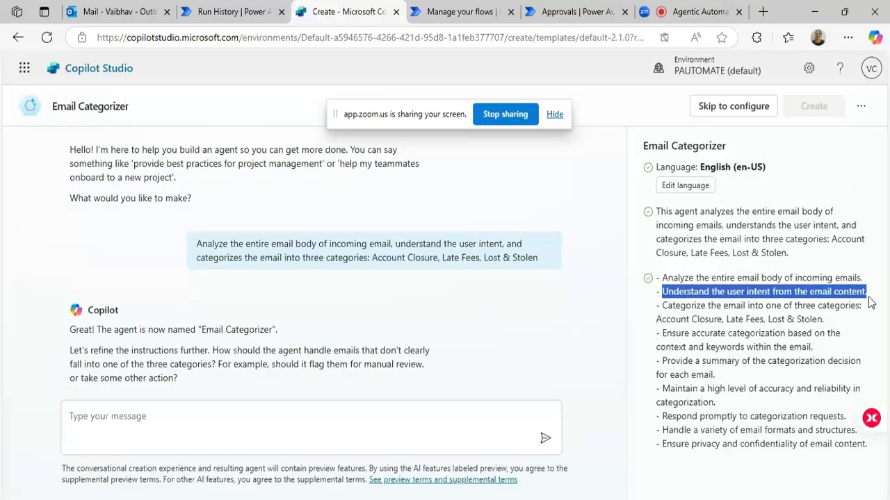
left_click_drag(665, 306, 834, 328)
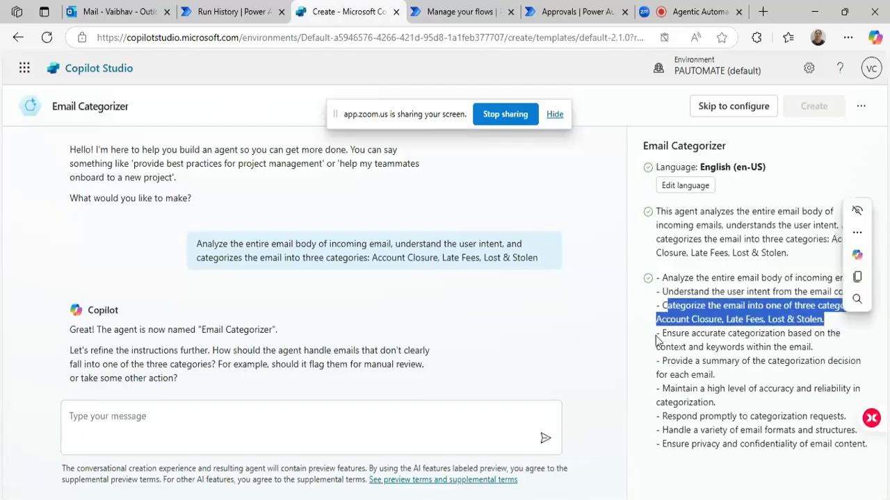
left_click_drag(657, 334, 869, 463)
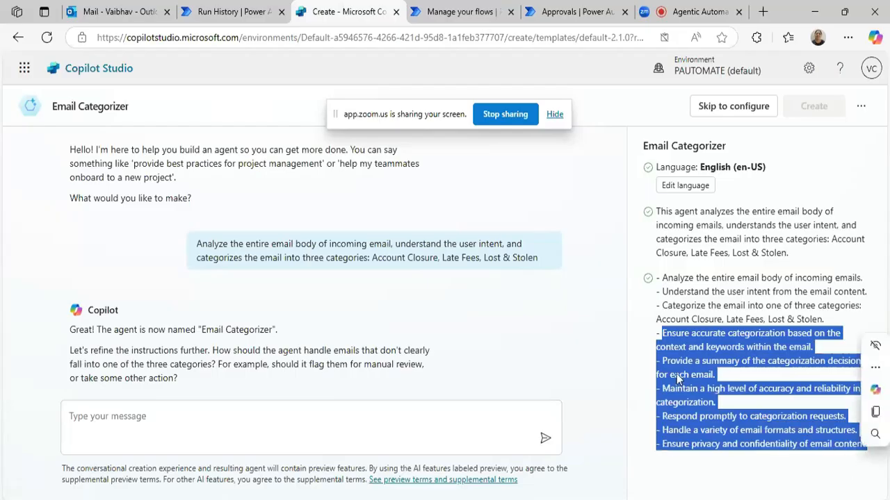
Read the assistant's follow-up question about handling emails that don't clearly fall into one of the three categories.
left_click(243, 418)
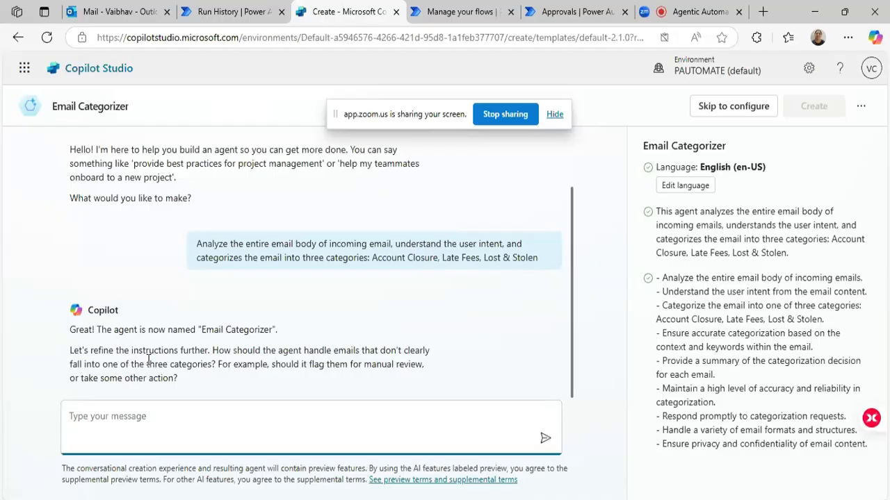
left_click_drag(211, 350, 447, 356)
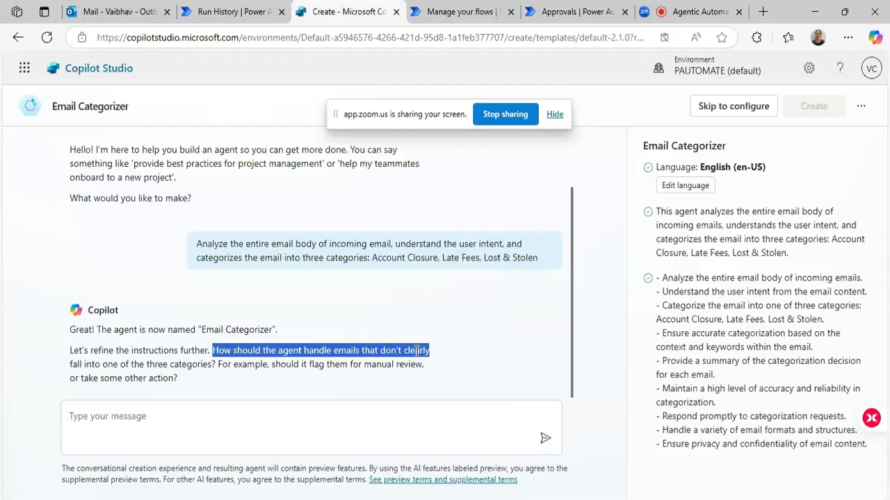
double_click(417, 351)
left_click_drag(80, 363, 209, 365)
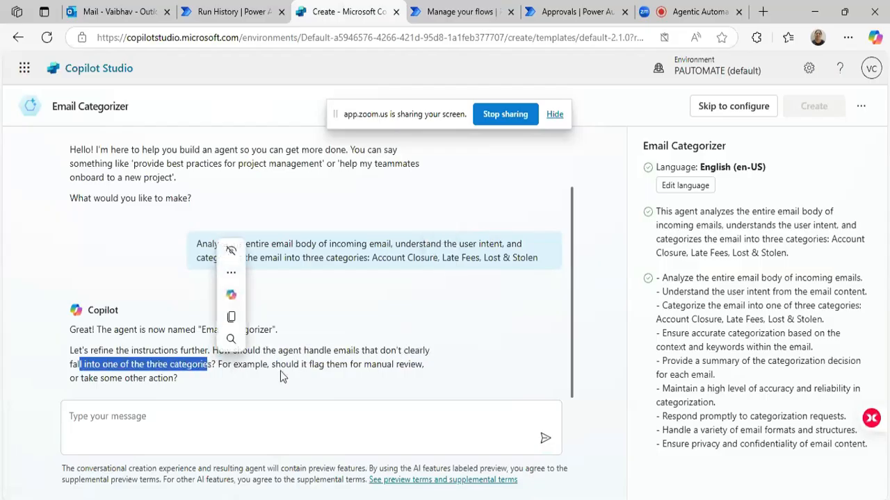
left_click(335, 373)
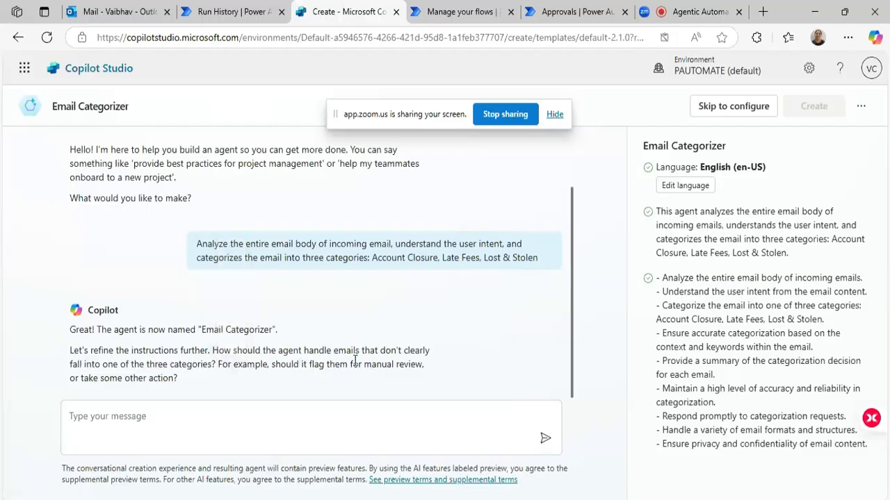
left_click_drag(355, 367, 421, 365)
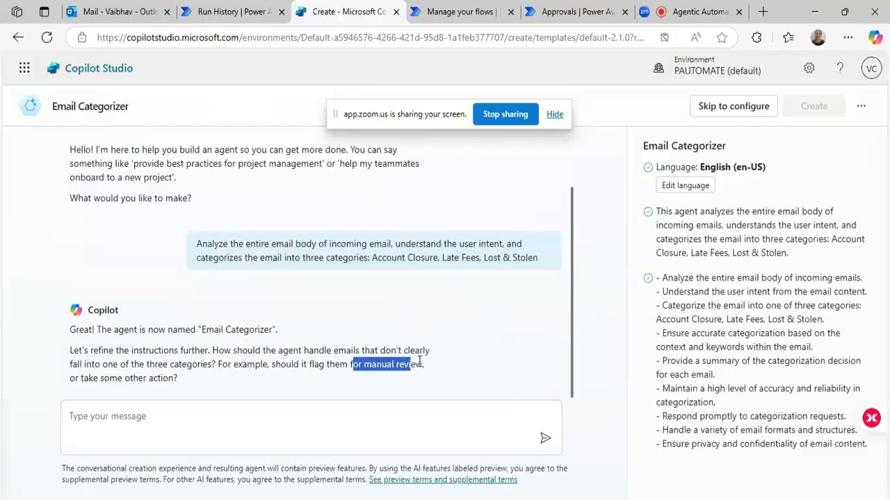
left_click(116, 410)
left_click_drag(125, 378, 195, 388)
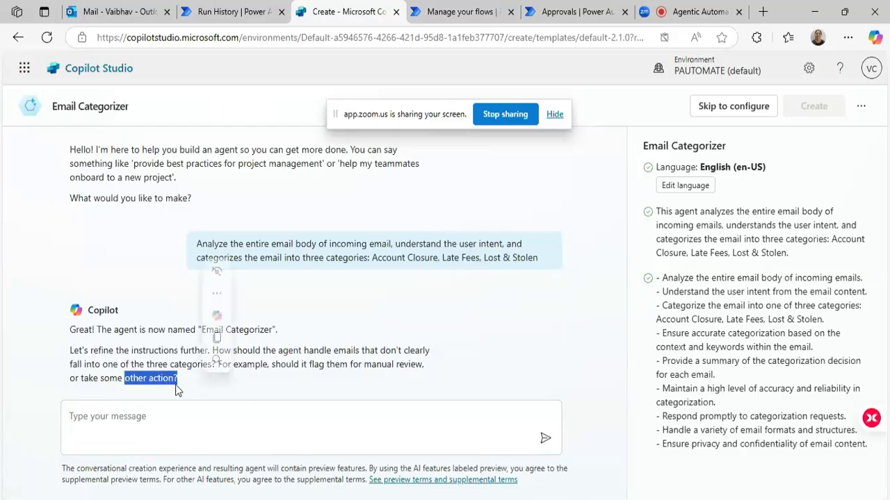
triple_click(257, 363)
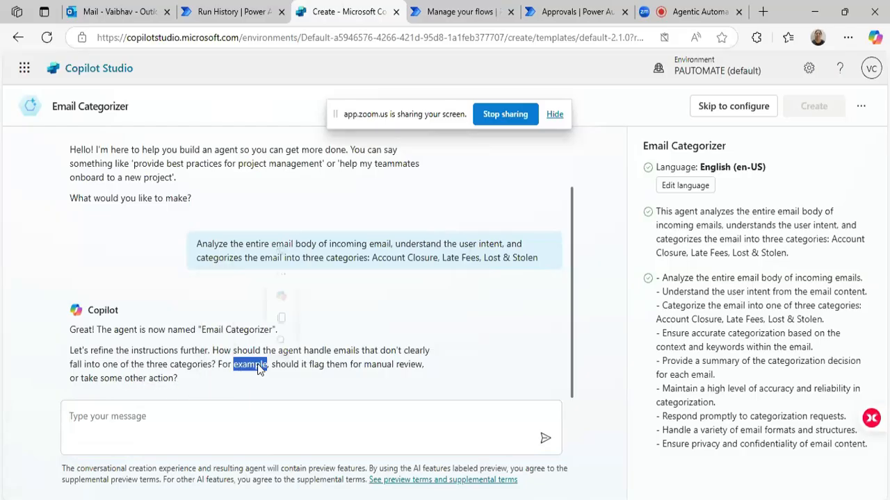
left_click(149, 415)
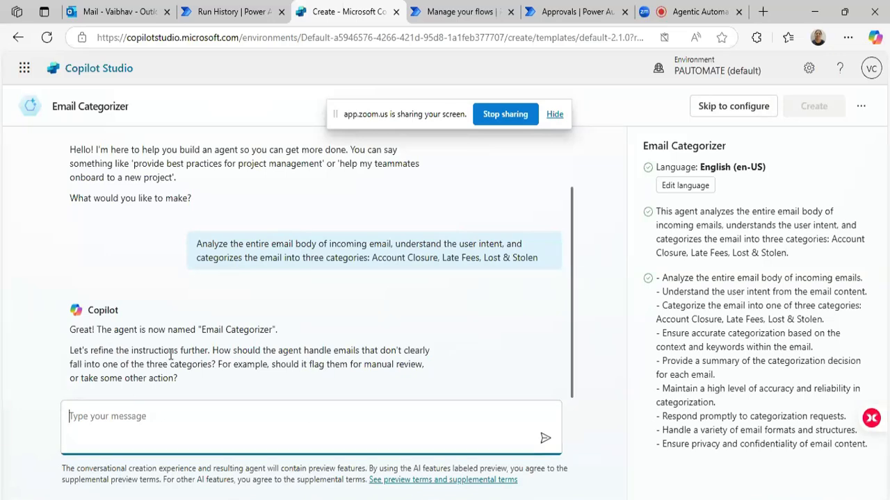
left_click_drag(213, 354, 428, 354)
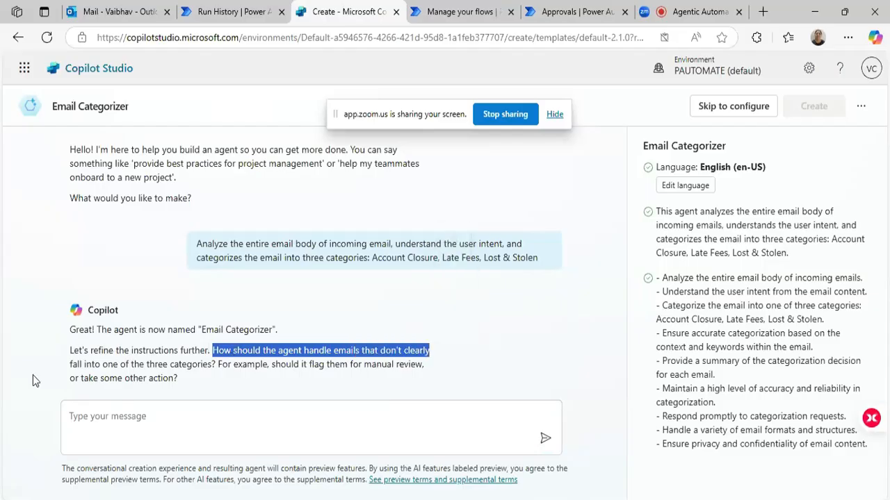
left_click_drag(70, 364, 213, 369)
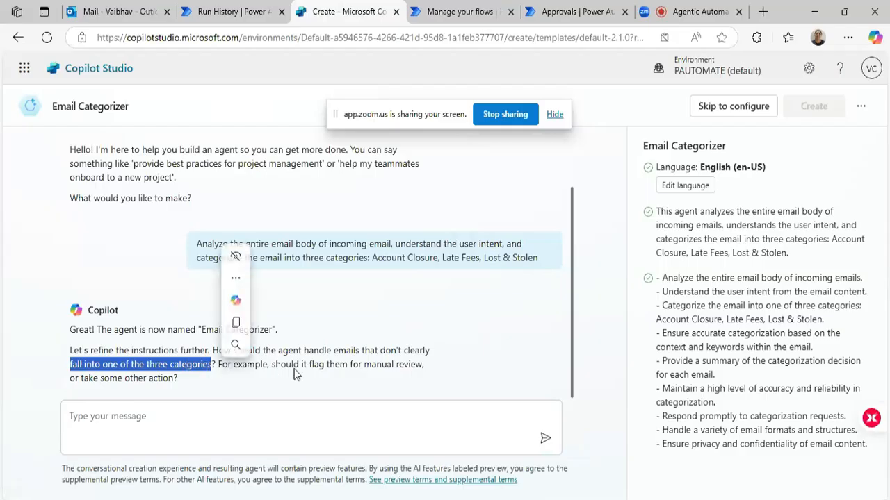
Answer the assistant's question with "Yes flag it if its not fallen under any of the category mentioned above" and send the reply.
left_click(176, 412)
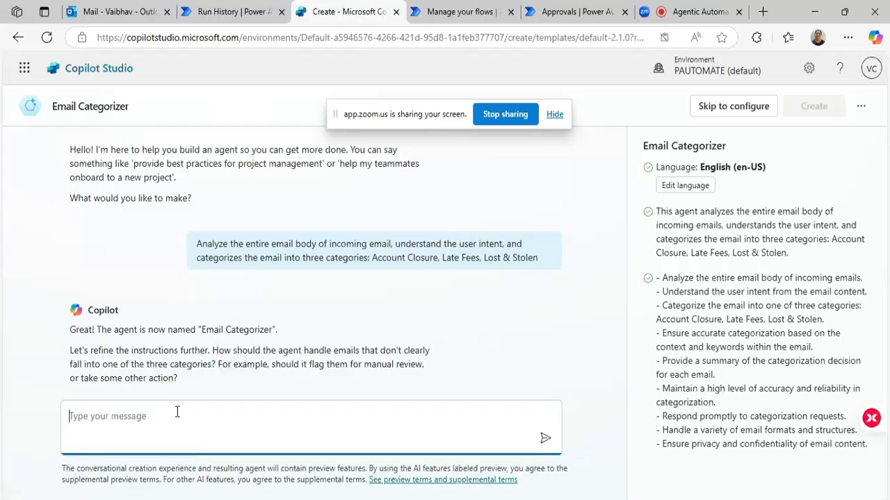
type("Yes flag it if its")
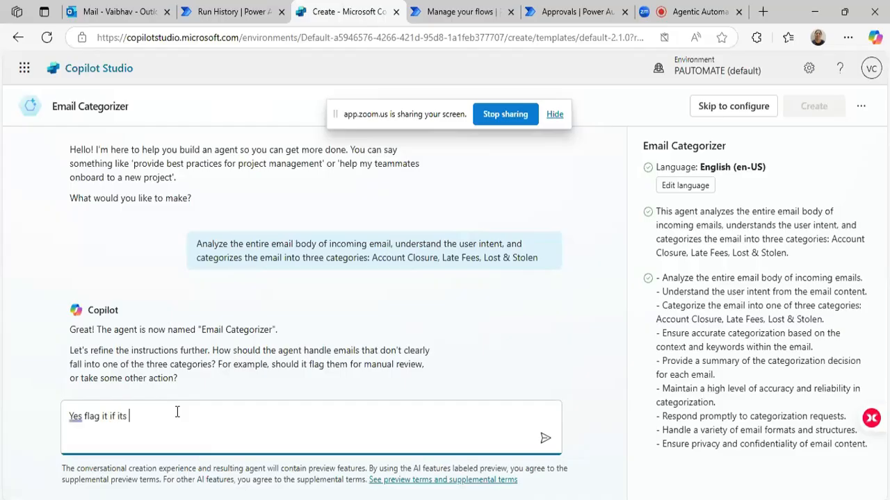
type("falled under any")
left_click(167, 416)
right_click(166, 416)
key("Escape")
key("BackSpace")
type("ny of the category mentioned above")
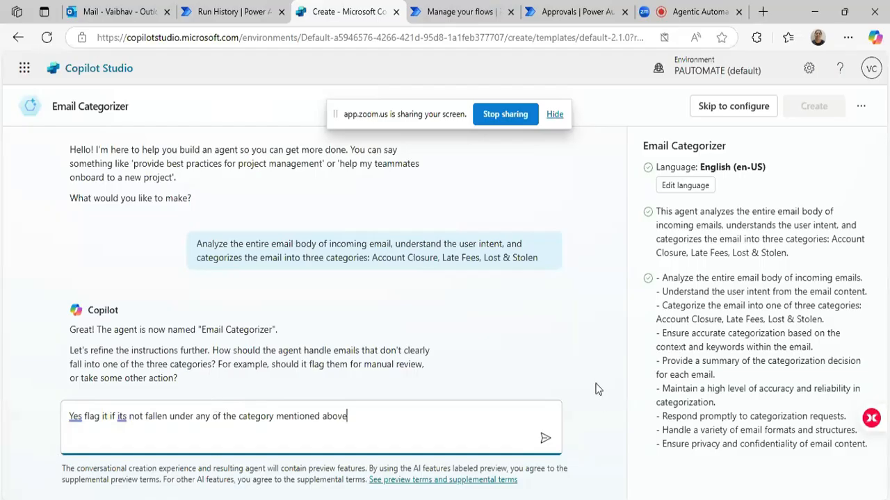
left_click(546, 440)
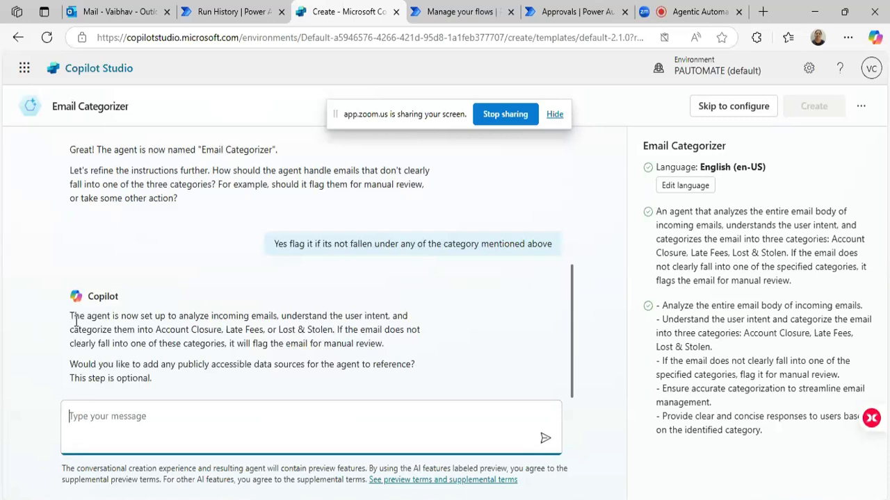
Read the assistant's summary of the agent setup and its question about adding publicly accessible data sources.
left_click_drag(75, 321, 179, 321)
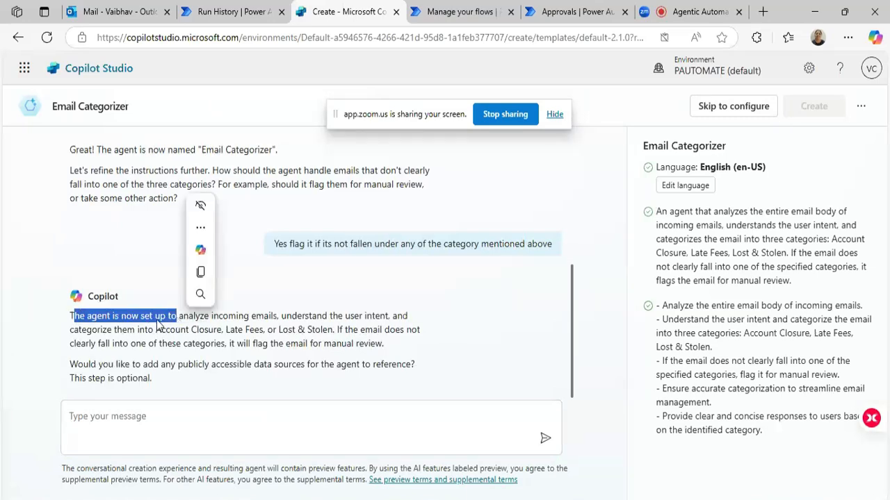
double_click(197, 319)
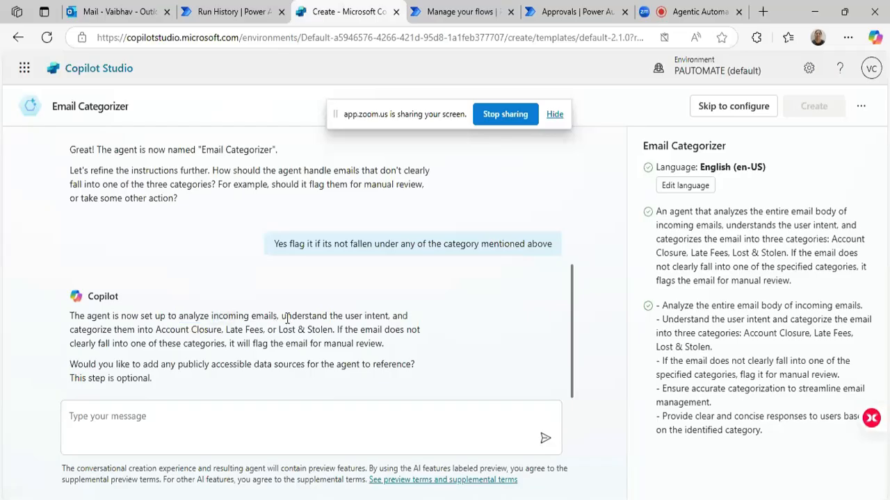
double_click(292, 318)
double_click(376, 318)
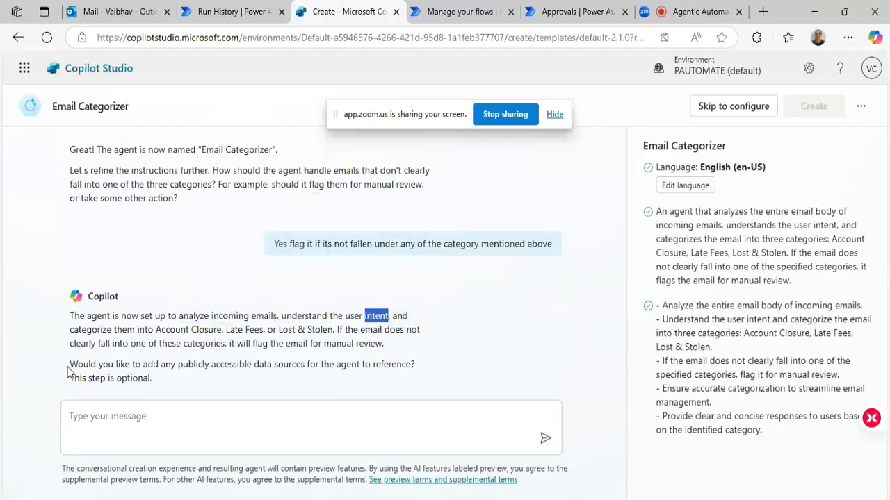
triple_click(216, 364)
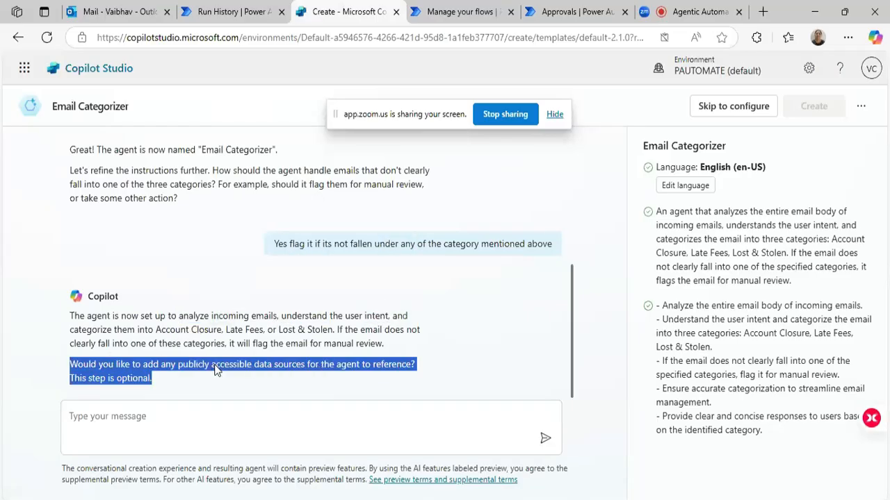
Begin a reply to the assistant with "Change the name of the agent to".
left_click(148, 420)
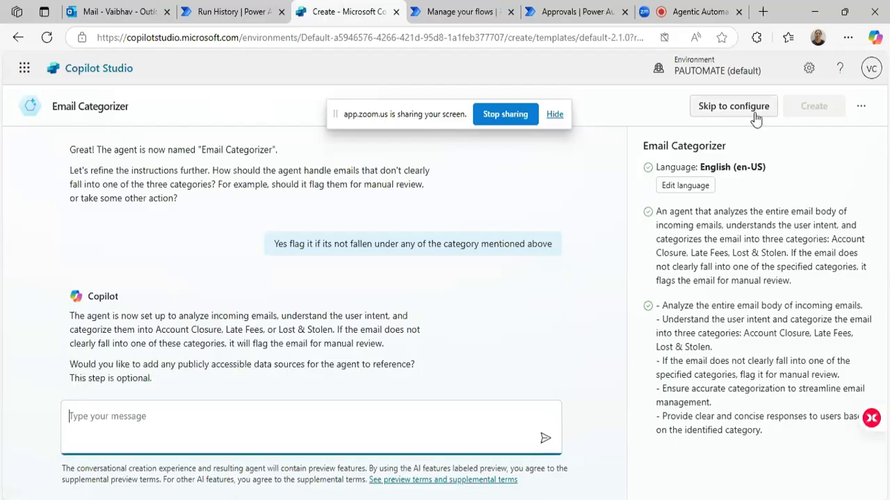
left_click(861, 109)
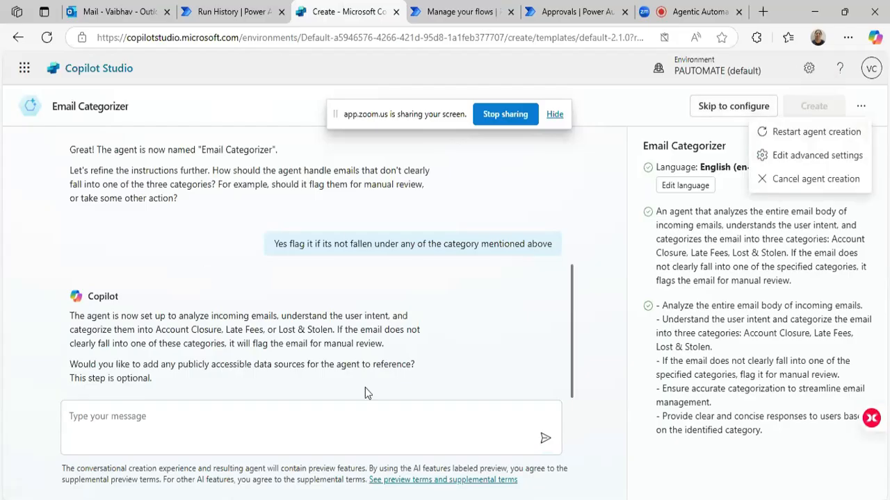
left_click(340, 431)
type("Chan")
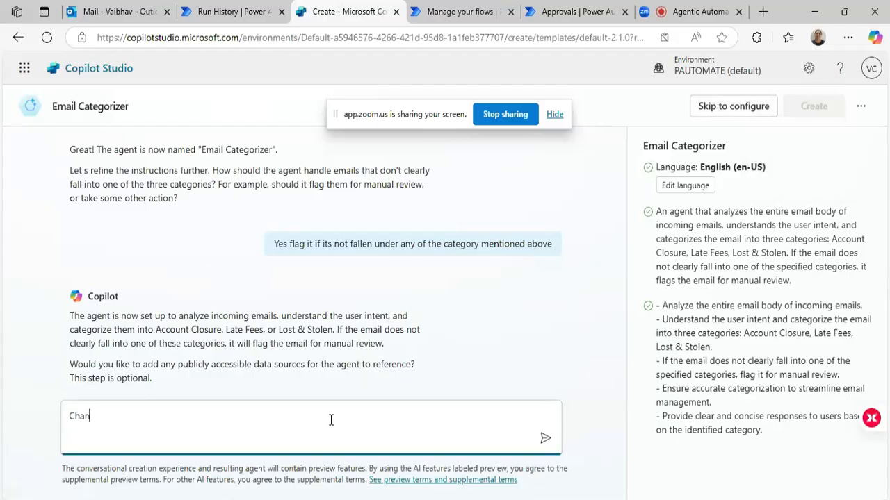
type("ge the name of the agent to")
Copy the name "Email Categorizer" from the assistant's earlier message and append it to the drafted reply.
left_click_drag(227, 150, 201, 150)
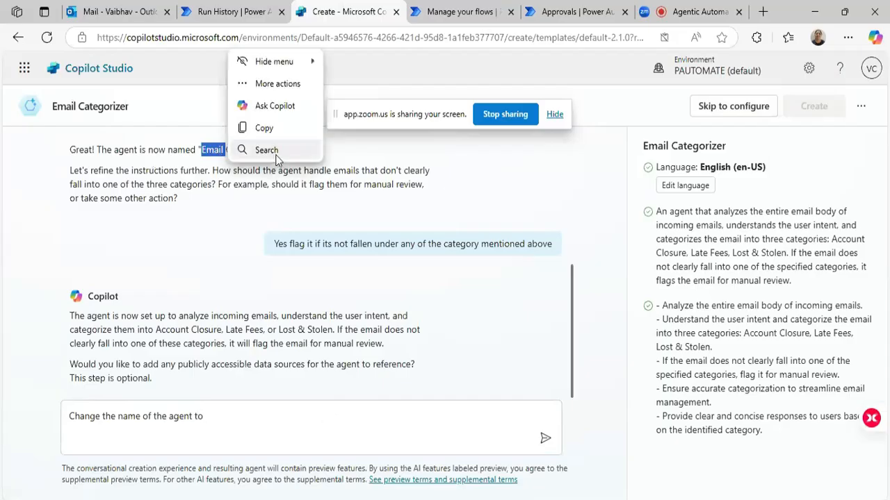
double_click(219, 149)
left_click(208, 193)
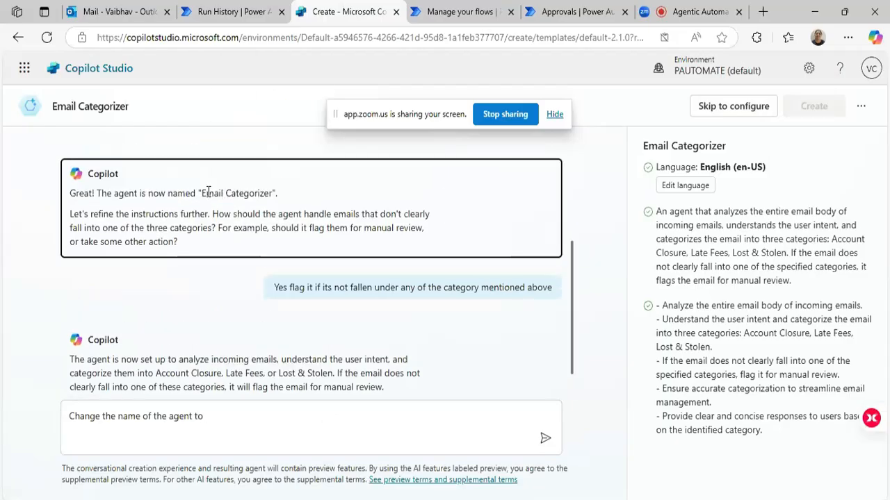
double_click(208, 192)
left_click(273, 195, "shift")
key("ctrl+c")
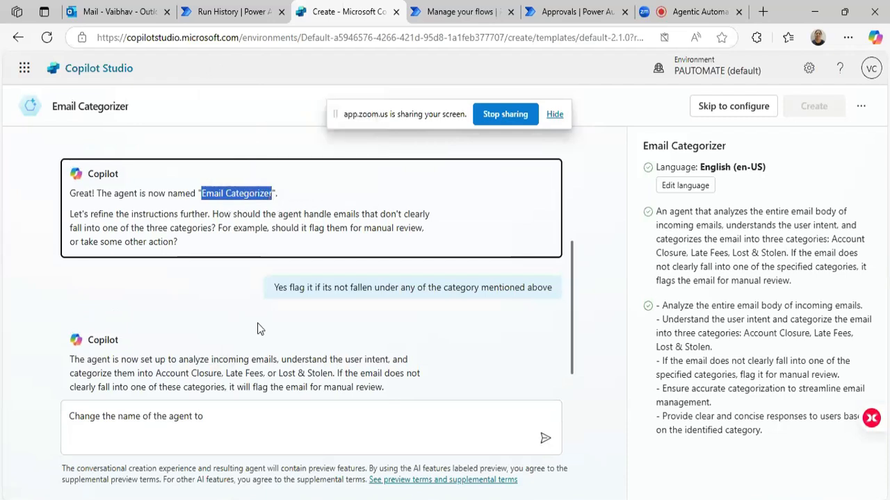
left_click(227, 417)
key("ctrl+v")
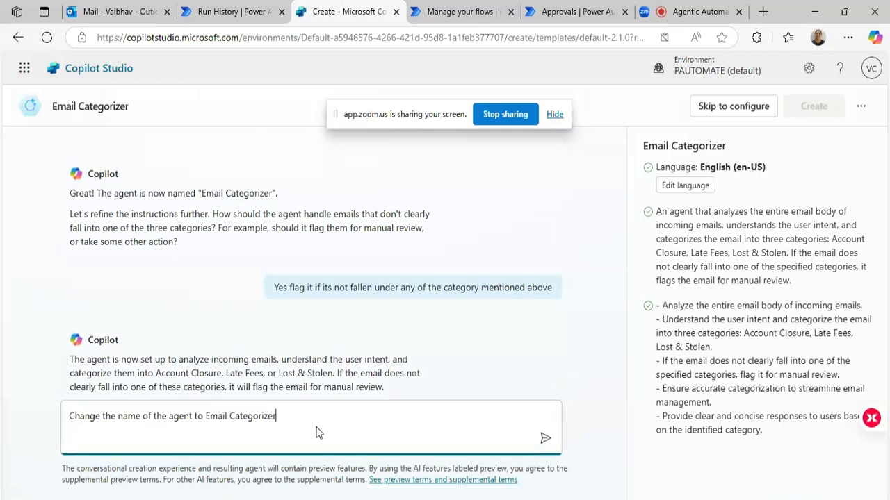
Complete the reply so the name reads "Email Categorizer-1", add "and create a agent", and send it.
type("-")
key("BackSpace")
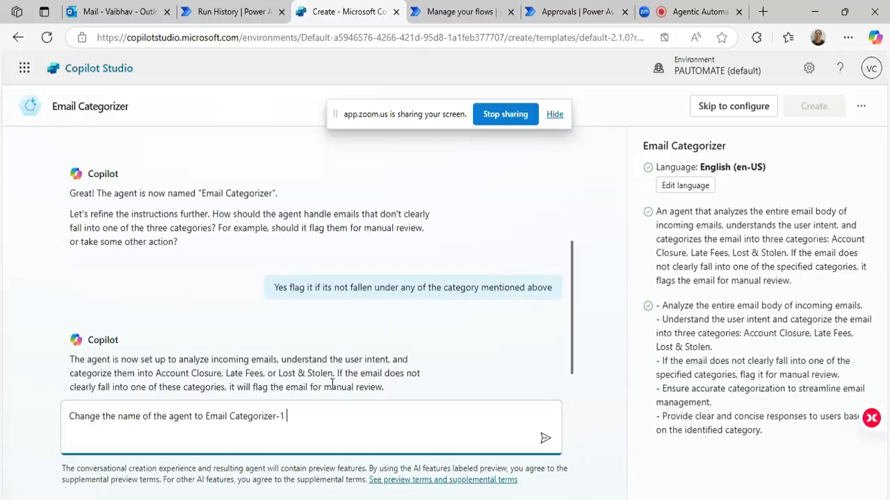
type("1 and create a agent")
left_click(543, 440)
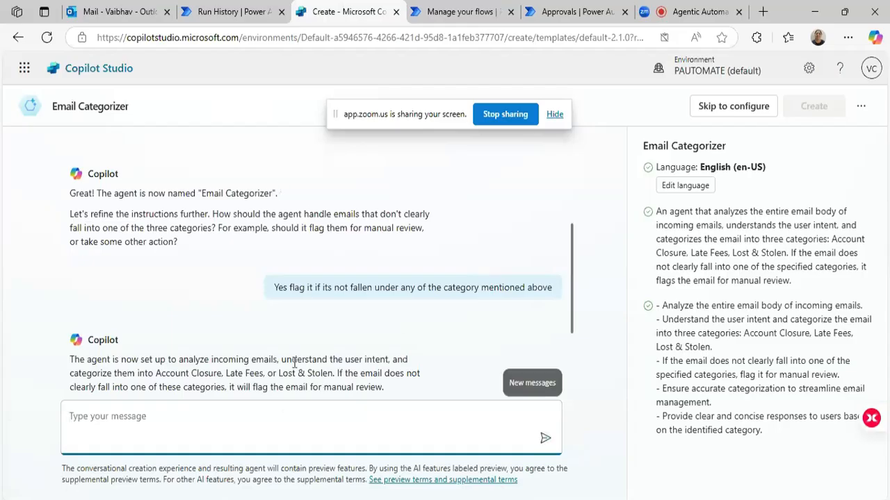
Check the assistant's latest response and create the Email Categorizer-1 agent.
scroll(266, 358, "down", 1)
scroll(269, 355, "down", 1)
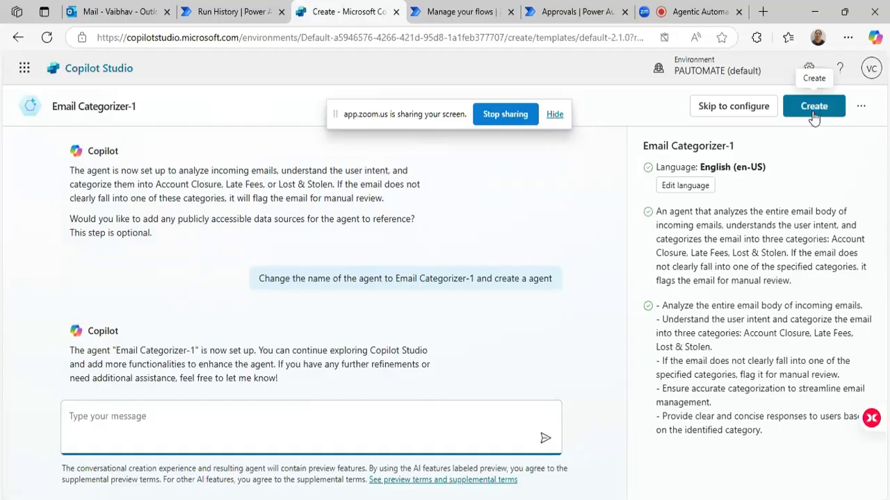
left_click(813, 112)
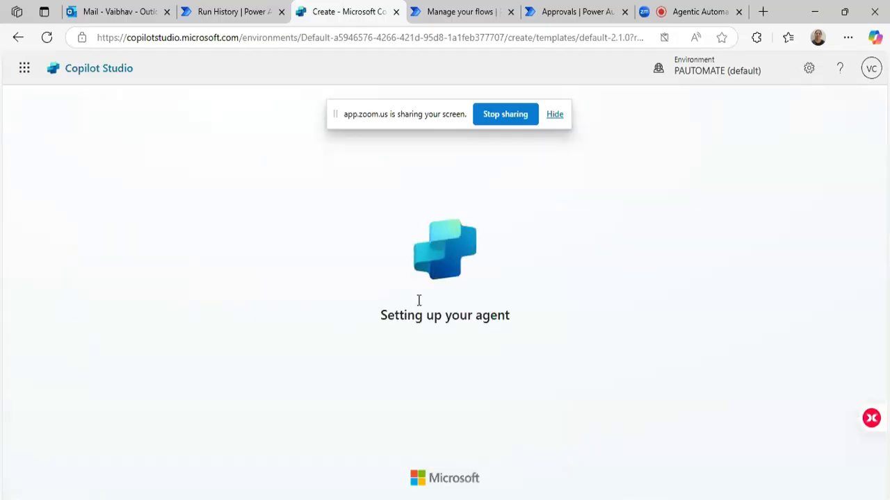
left_click_drag(429, 120, 576, 53)
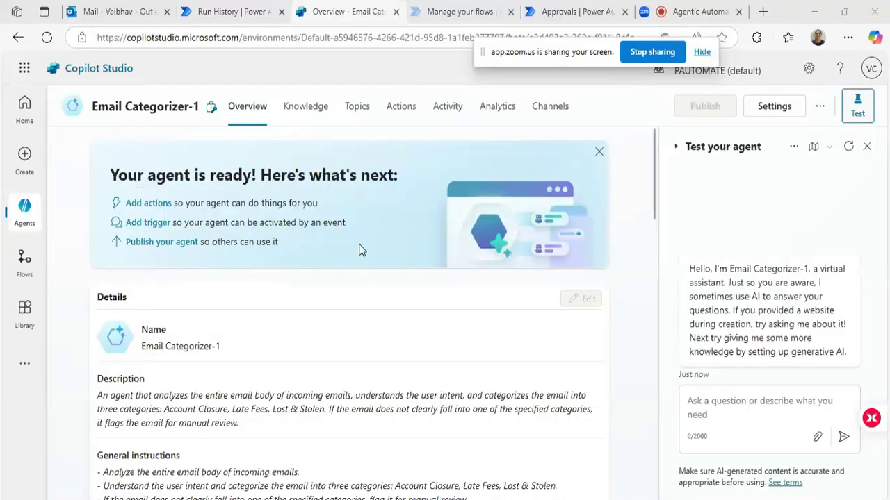
Review the new agent's description, general instructions, topics, knowledge, actions, triggers and starter prompts on its overview page.
scroll(353, 243, "down", 3)
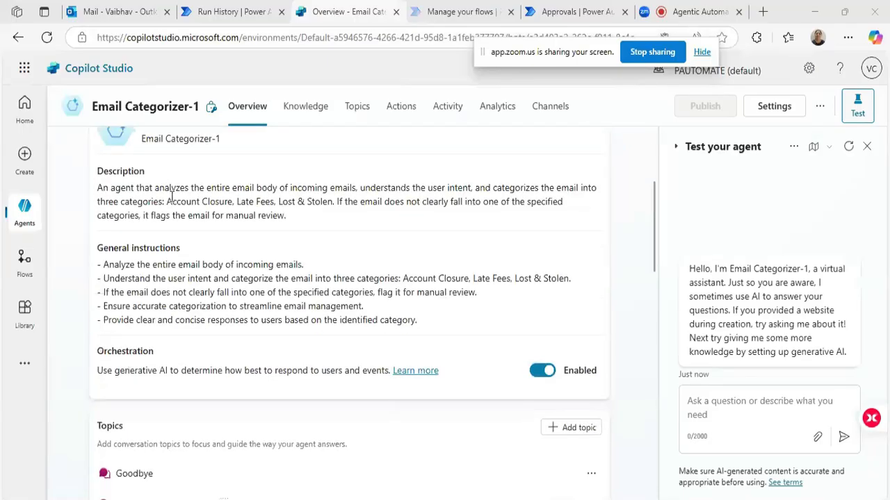
triple_click(99, 187)
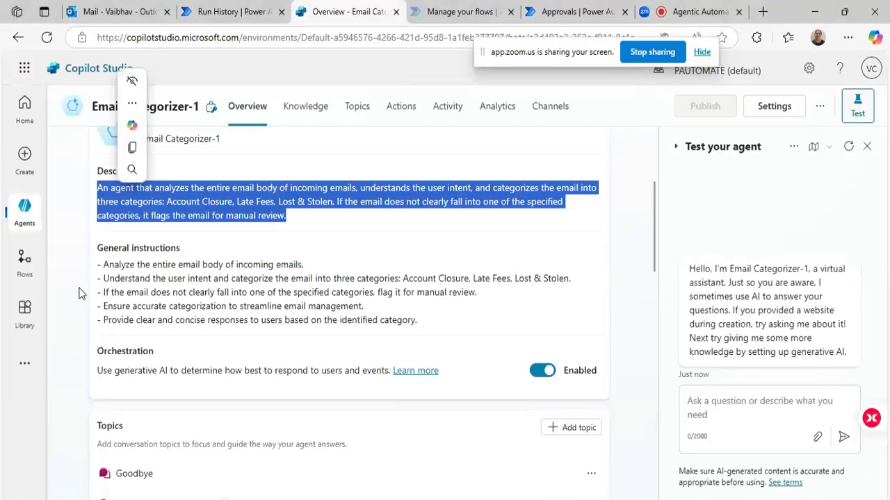
triple_click(129, 268)
scroll(294, 277, "down", 2)
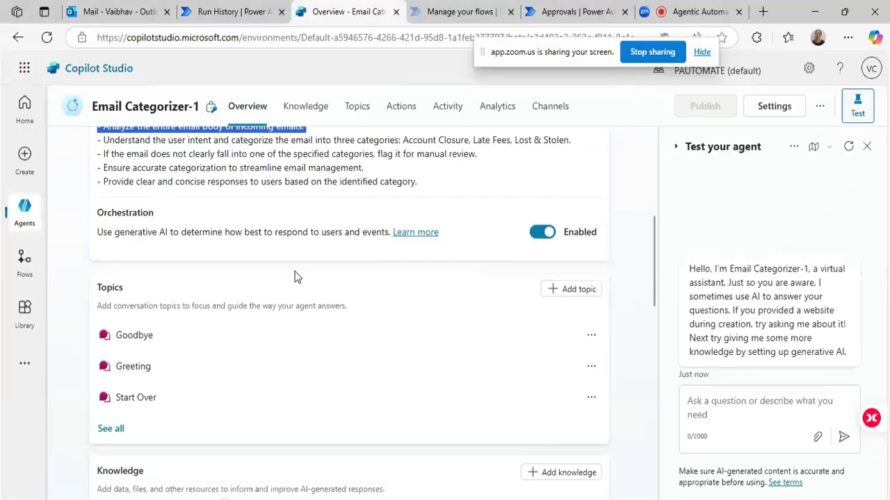
scroll(294, 277, "down", 4)
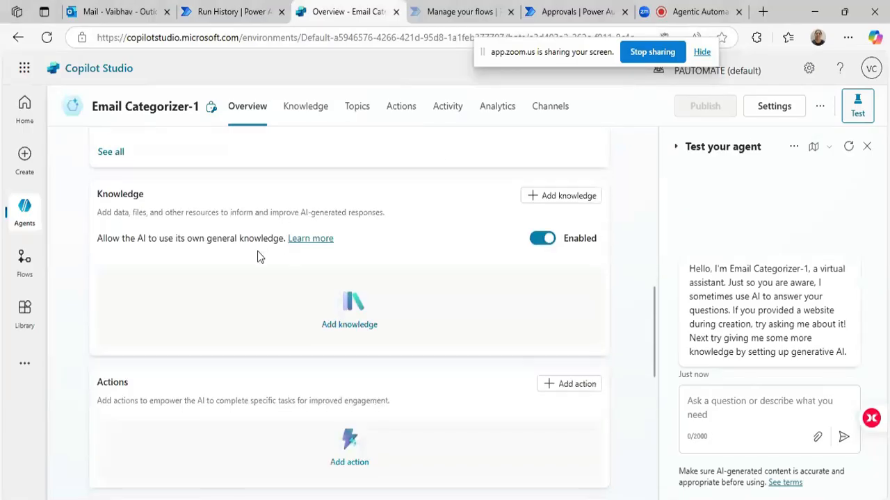
scroll(195, 278, "down", 1)
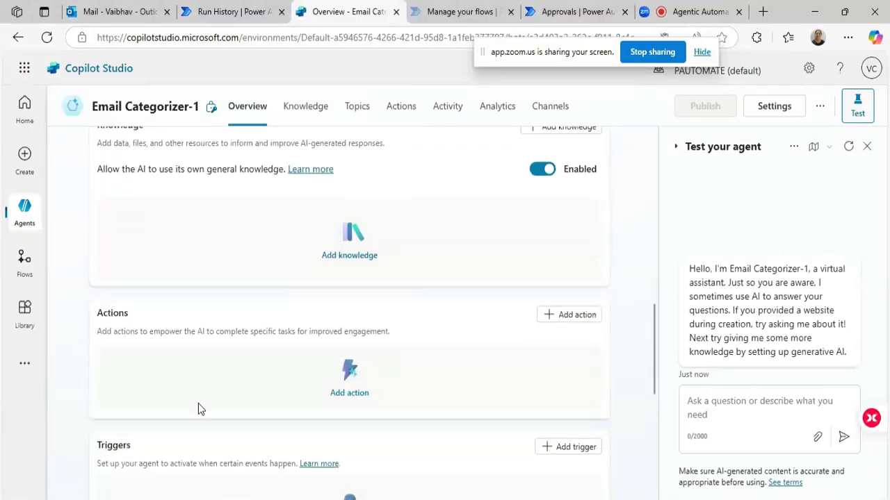
scroll(192, 401, "down", 3)
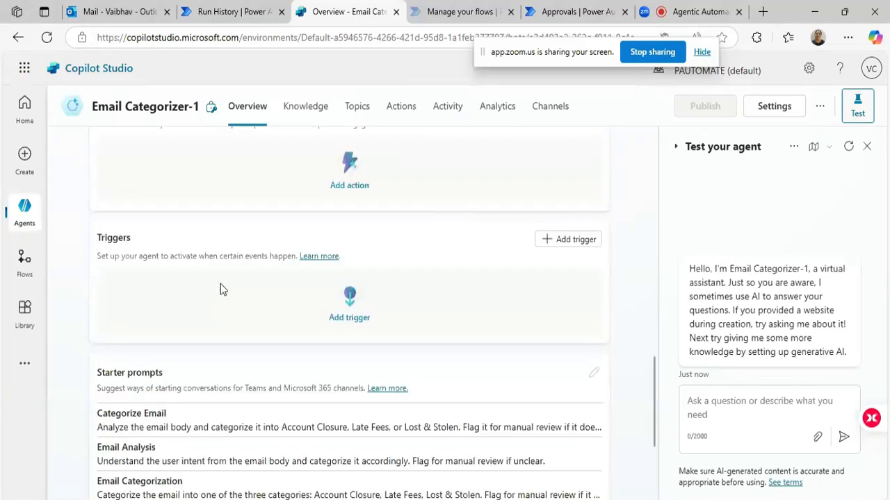
scroll(220, 284, "up", 5)
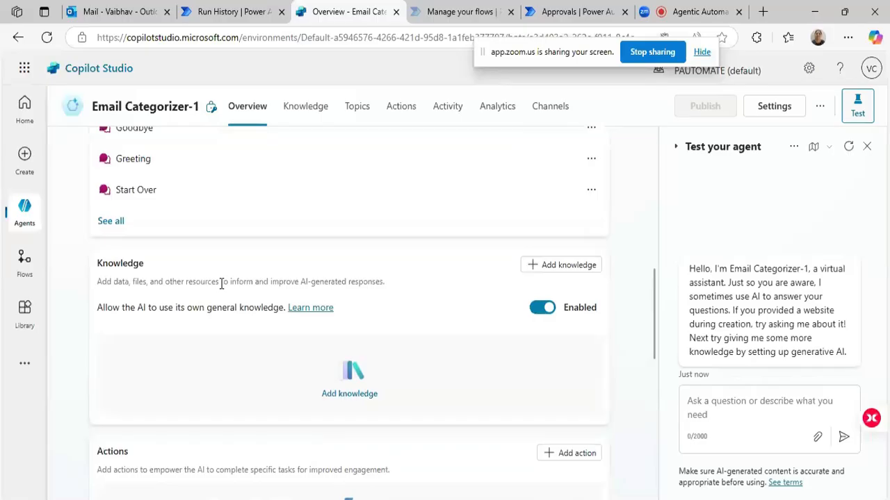
left_click_drag(95, 266, 155, 270)
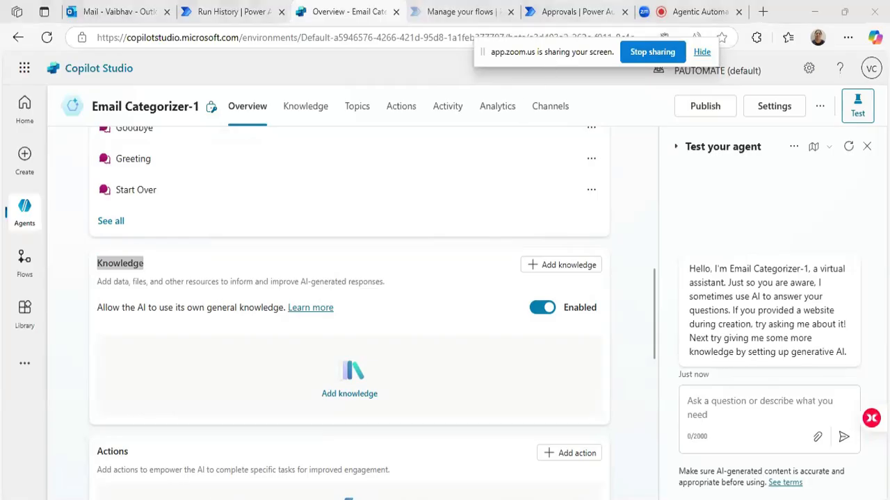
Switch to the Category_Classification_records workbook in Excel and look through its Category and Description rows to the last record.
key("alt+Tab")
left_click_drag(61, 182, 118, 183)
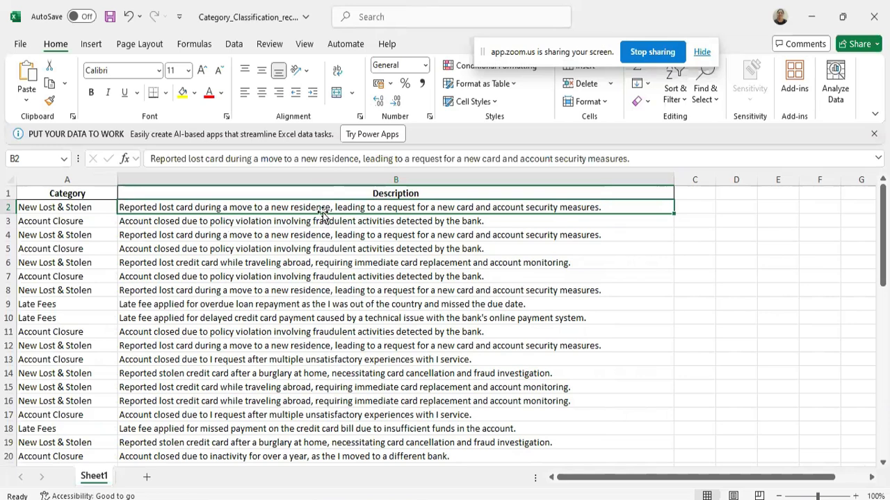
key("Left")
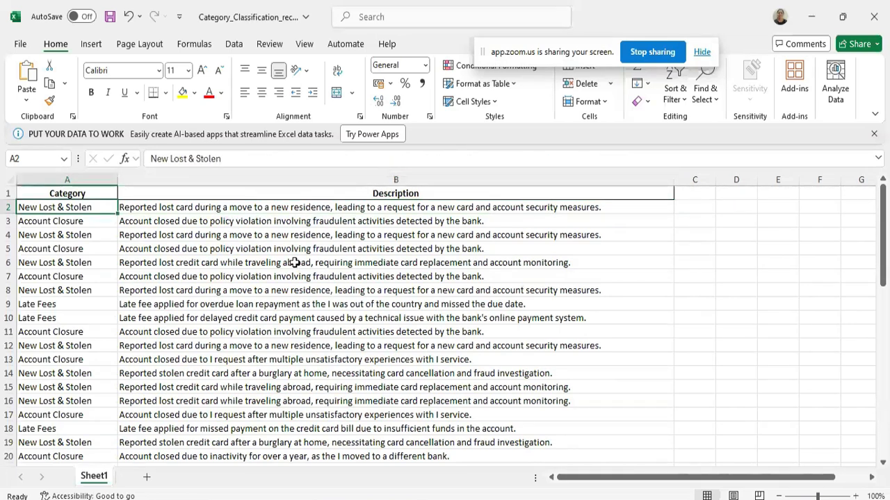
scroll(294, 263, "down", 6)
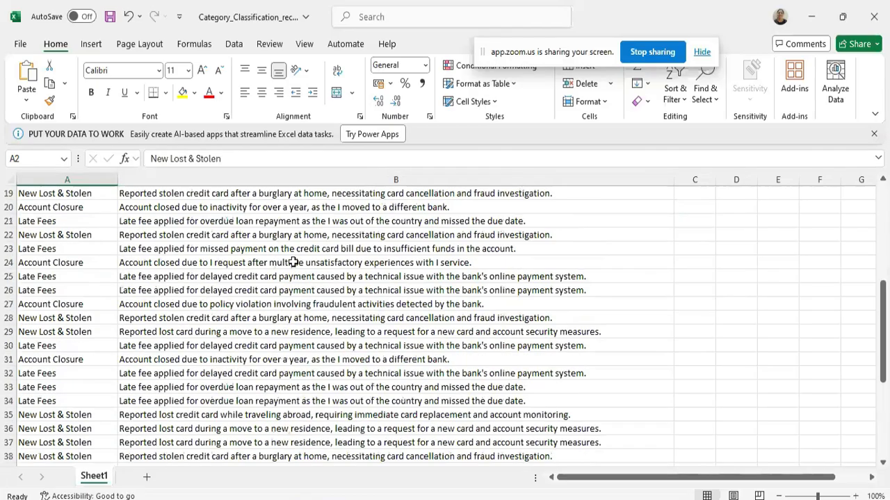
key("ctrl+Down")
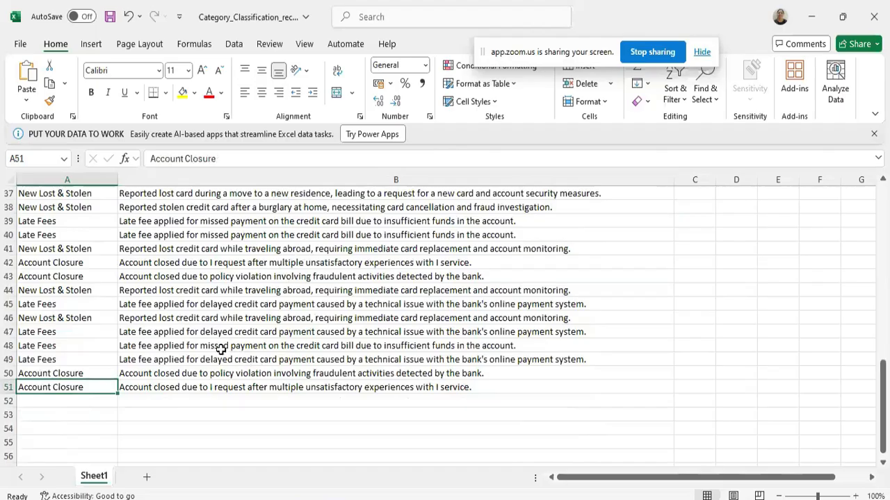
Switch to the Sample Emails document in Word and look through the account closure and lost & stolen examples.
mouse_move(394, 499)
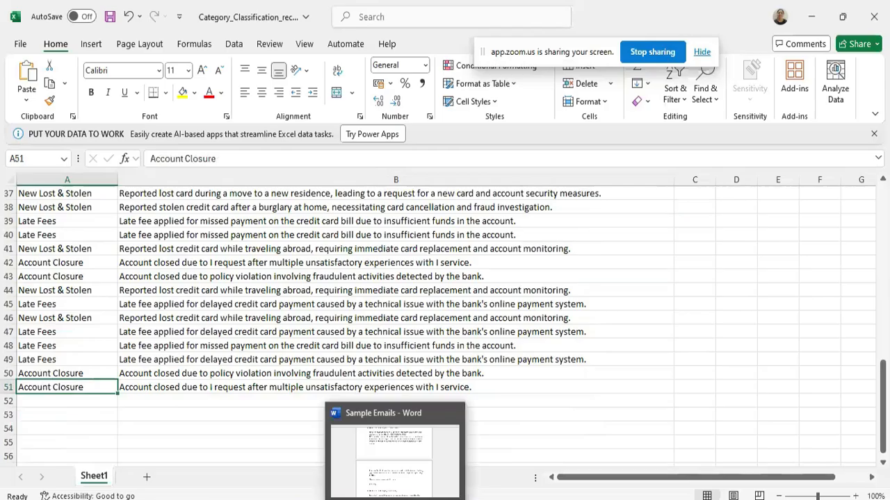
left_click(395, 499)
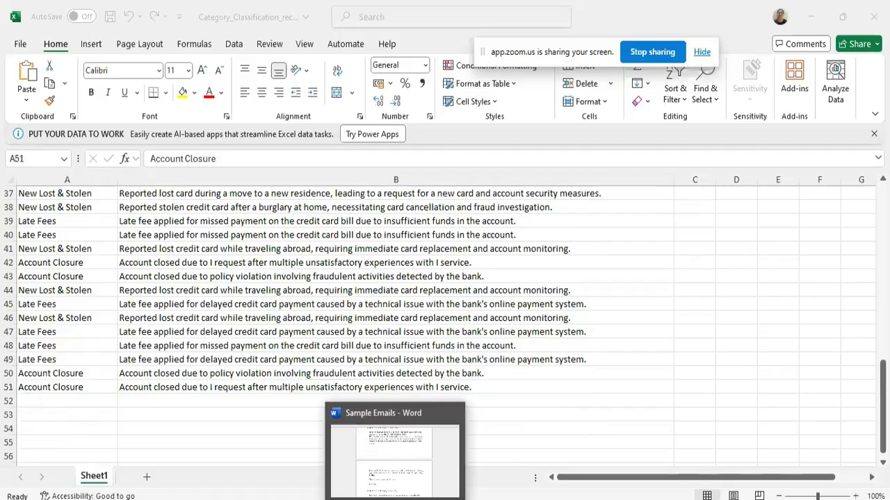
left_click(395, 466)
scroll(344, 218, "up", 1)
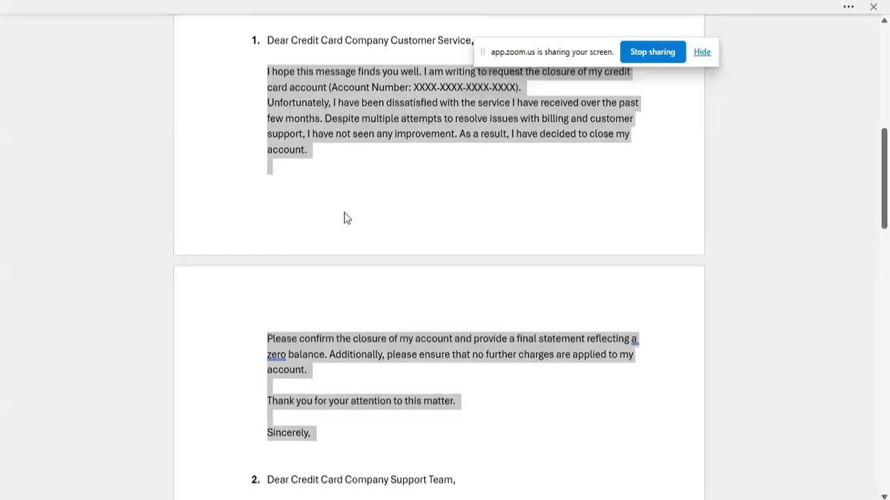
scroll(342, 188, "down", 2)
scroll(341, 166, "down", 8)
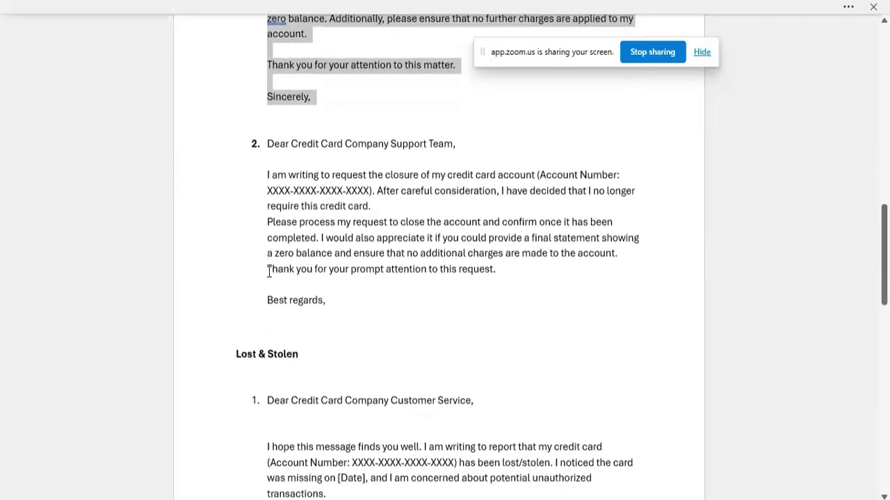
scroll(269, 271, "down", 10)
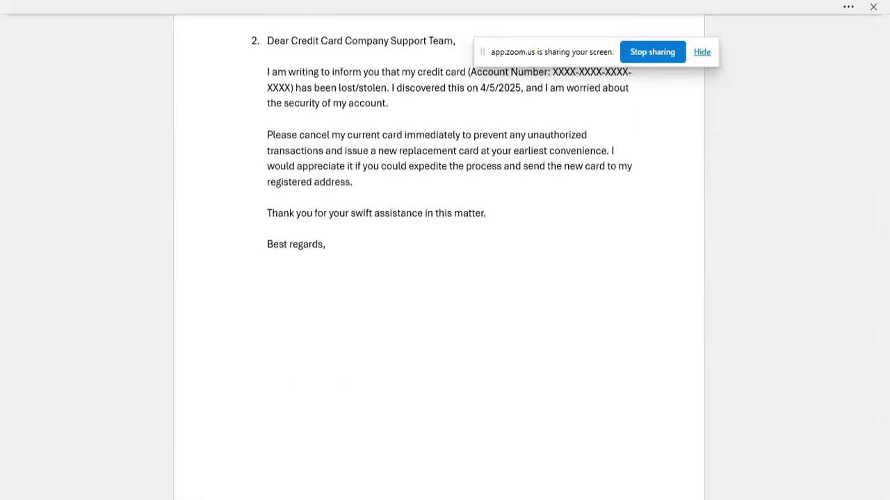
Switch to the Category_Classification_records workbook in Excel to glance over its last records, and return to the agent's overview in Copilot Studio.
key("alt+Tab")
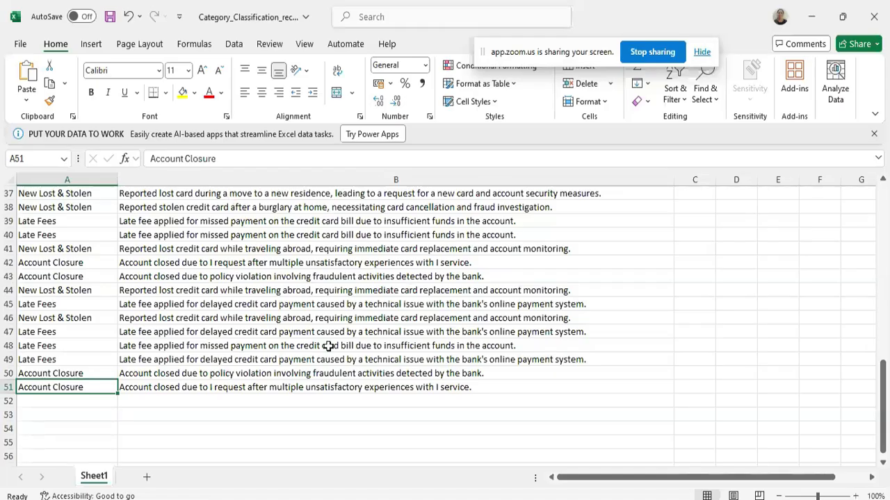
scroll(328, 347, "up", 2)
left_click(270, 499)
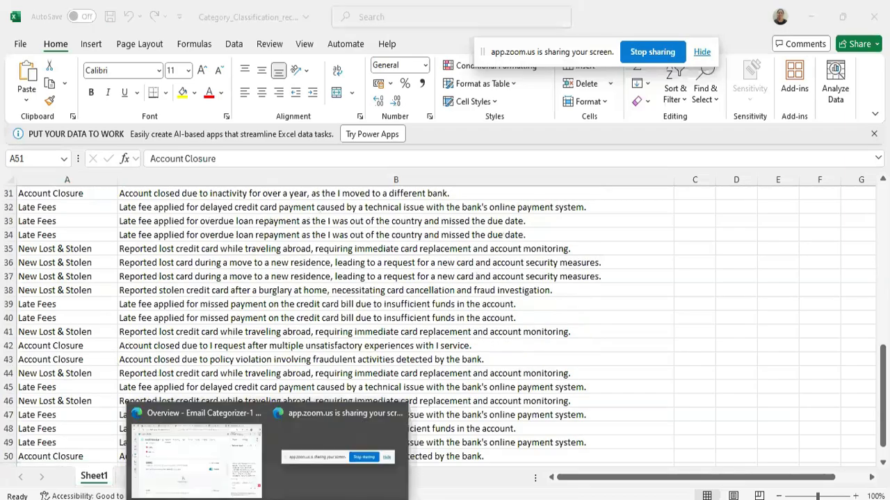
left_click(214, 468)
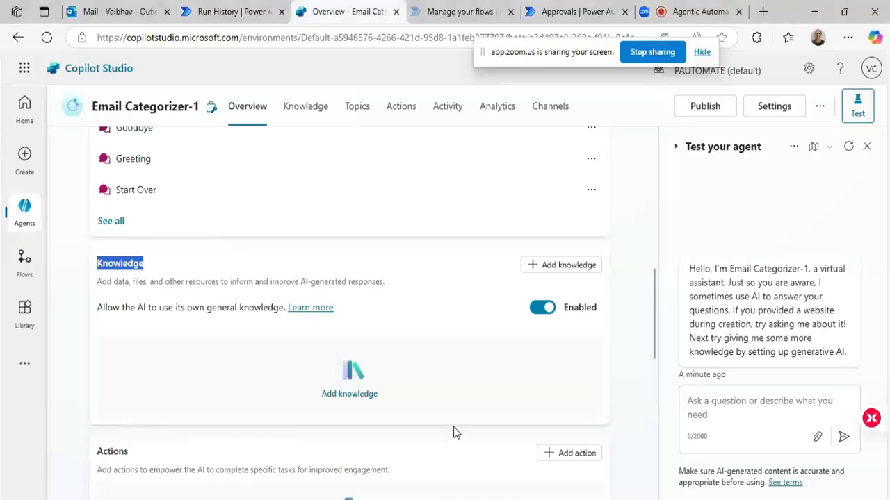
Start adding knowledge to the agent and choose the Category_Classification_records workbook from Downloads as the file to upload.
left_click(339, 396)
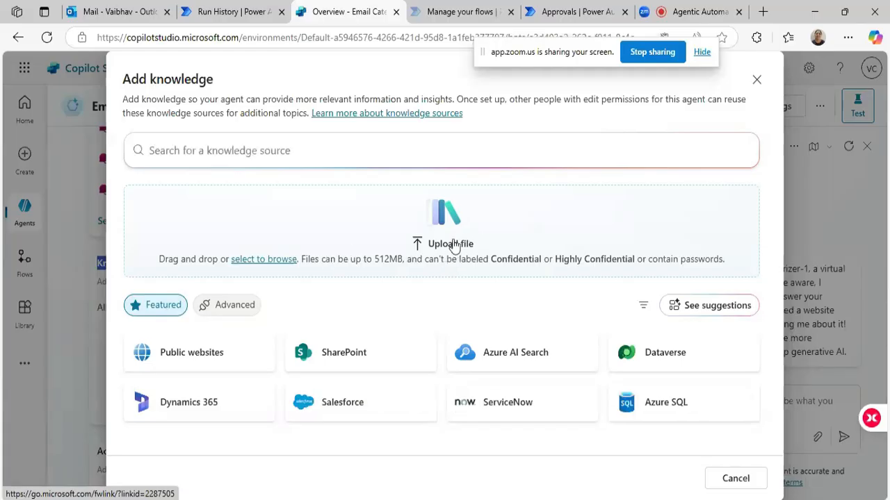
left_click(453, 245)
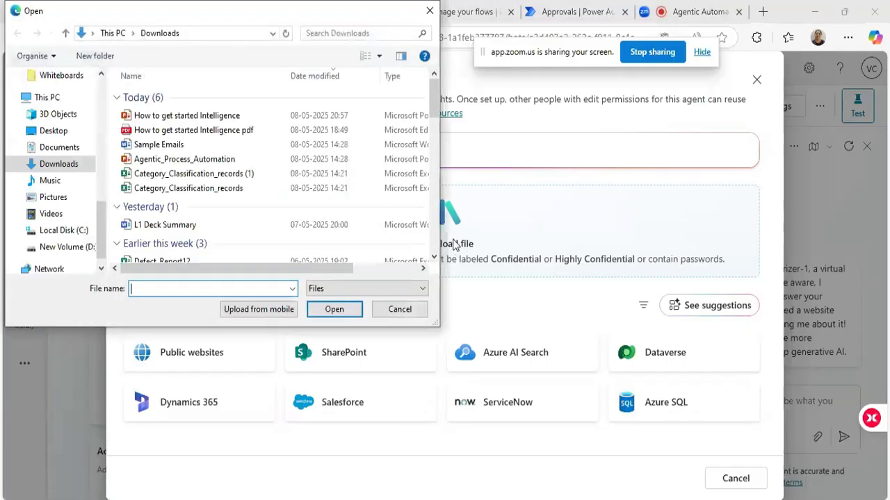
left_click(171, 188)
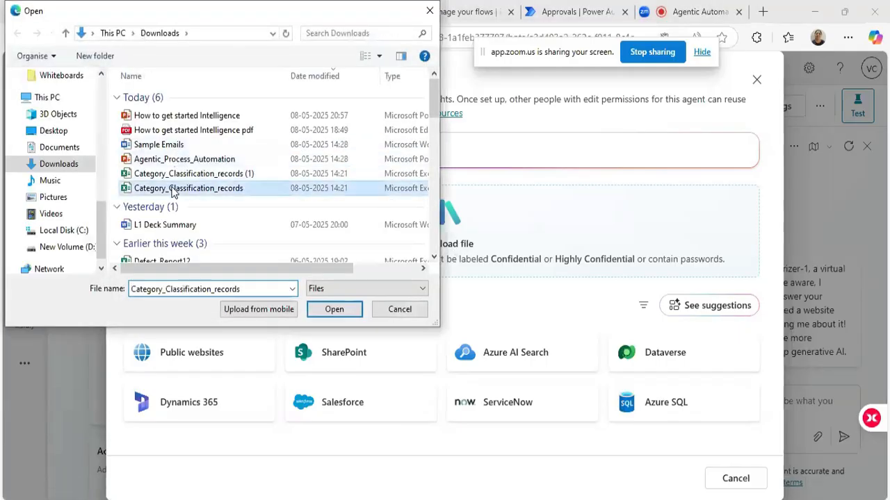
left_click(333, 310)
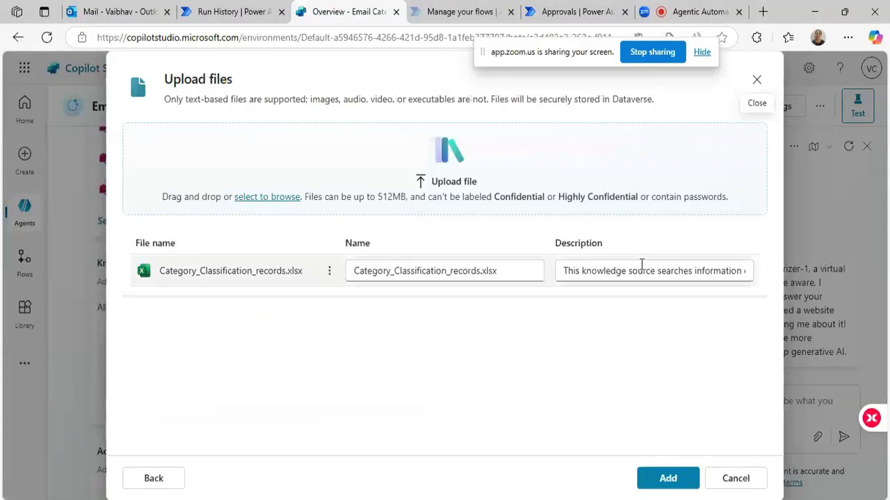
Rewrite the uploaded file's description as "This knowledge source has description and the realted category".
left_click(667, 271)
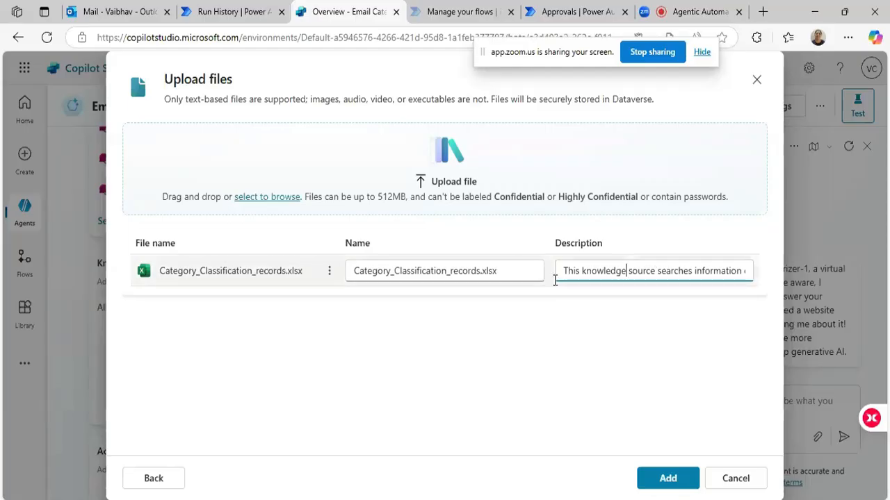
left_click_drag(632, 275, 873, 268)
key("BackSpace")
key("BackSpace")
type("has")
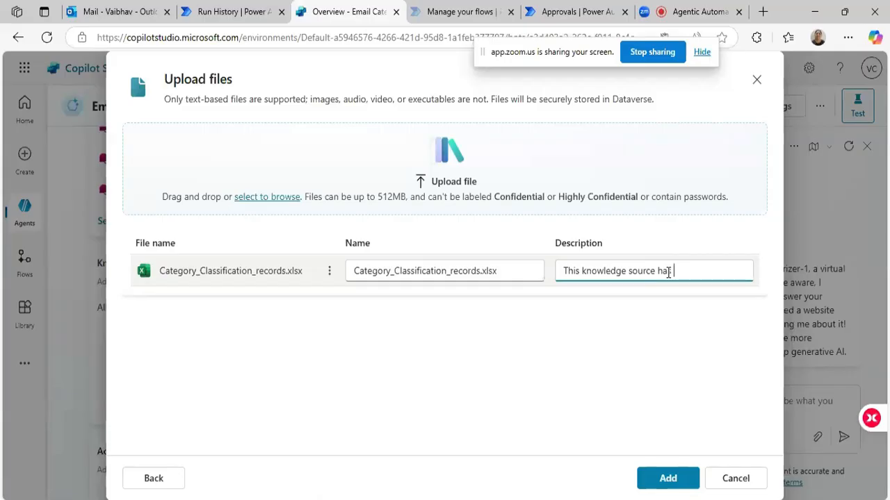
type(" description and the")
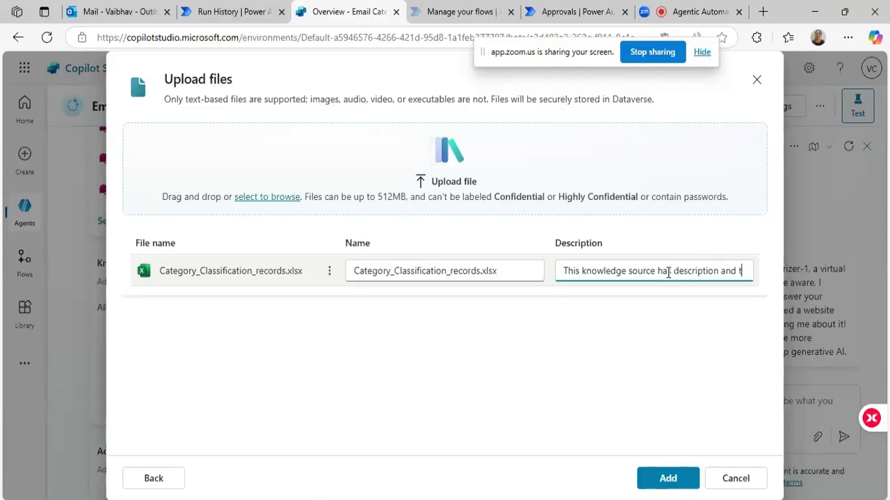
key("BackSpace")
key("BackSpace")
type("he rea")
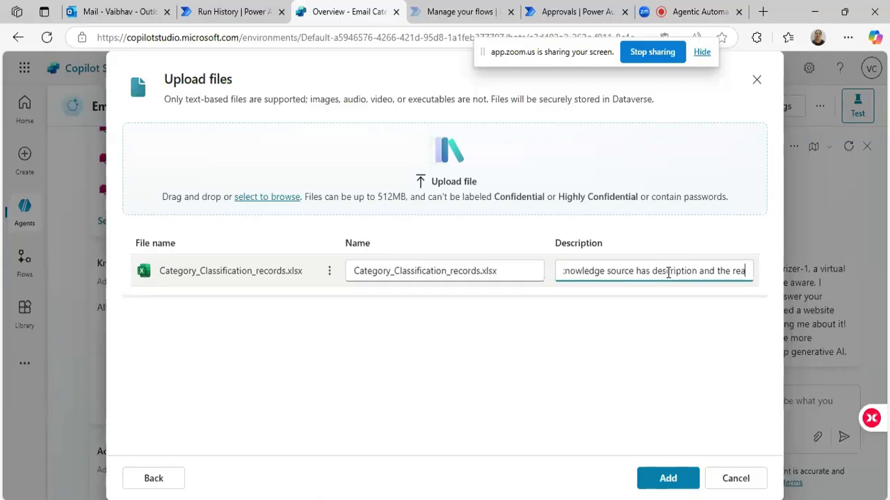
type("lted category")
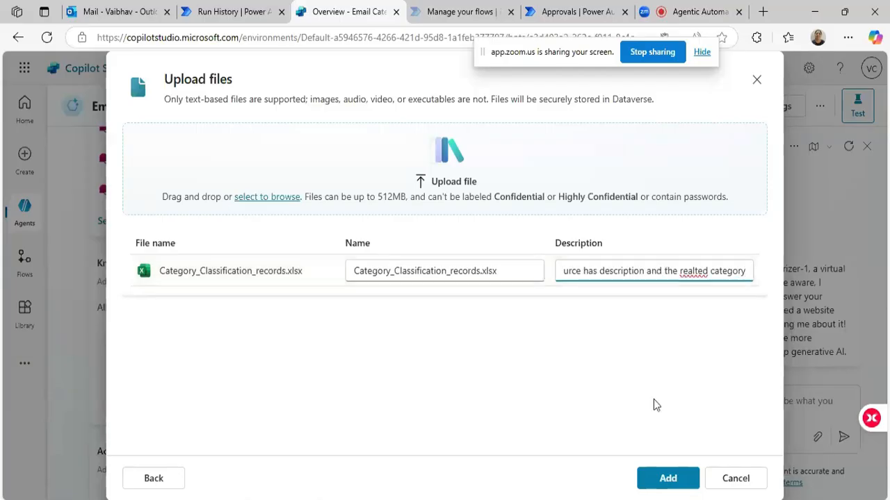
Correct the misspelled "realted" to "related" in the file's description and add the file to the agent's knowledge.
left_click(695, 274)
mouse_move(676, 290)
left_click(693, 270)
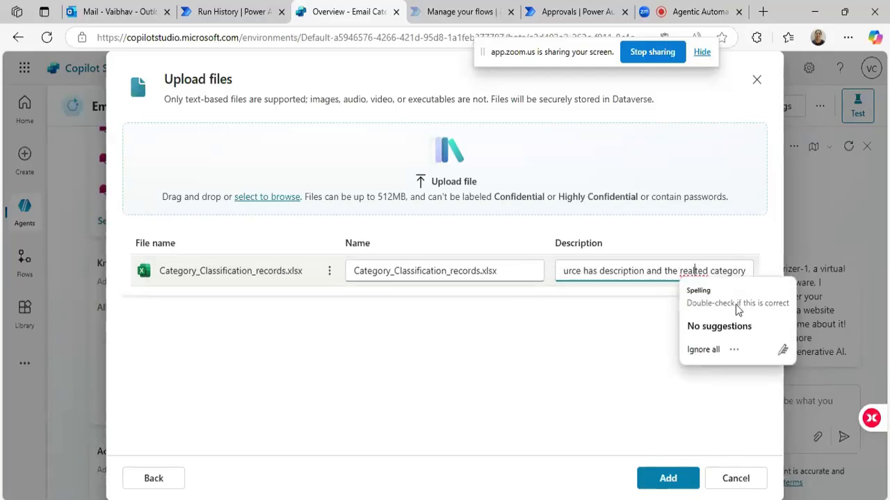
key("BackSpace")
key("BackSpace")
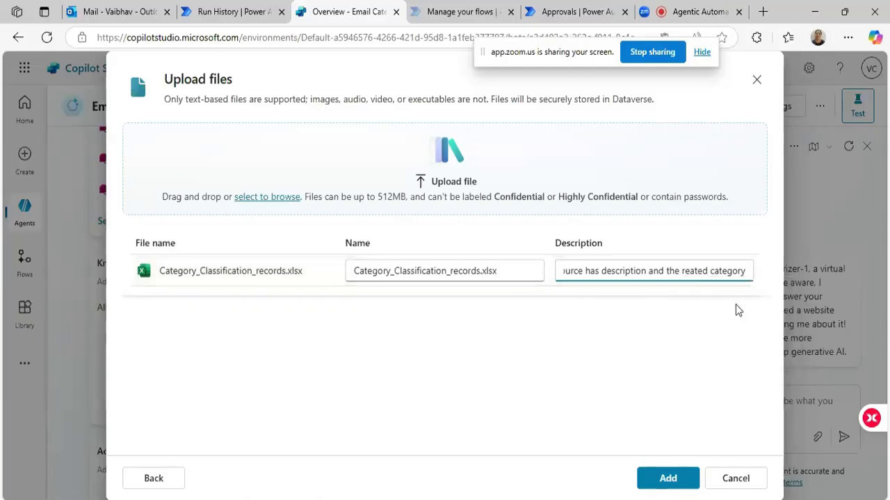
type("la")
left_click(697, 328)
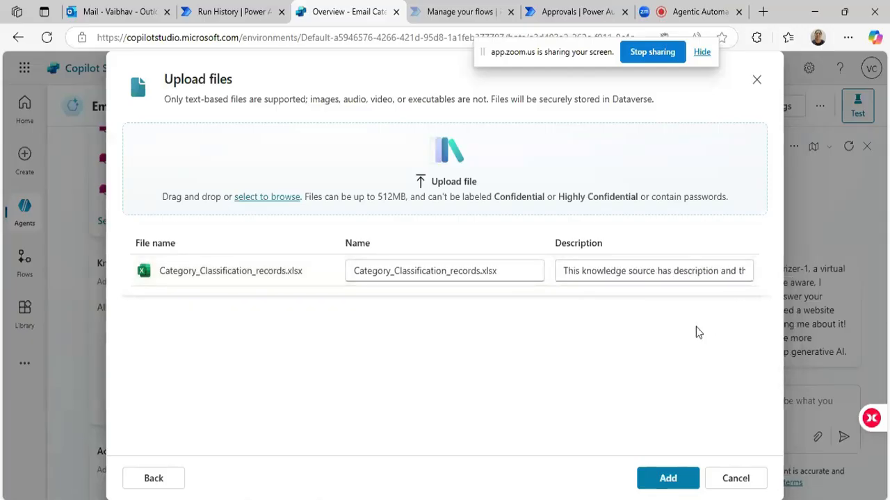
left_click(651, 478)
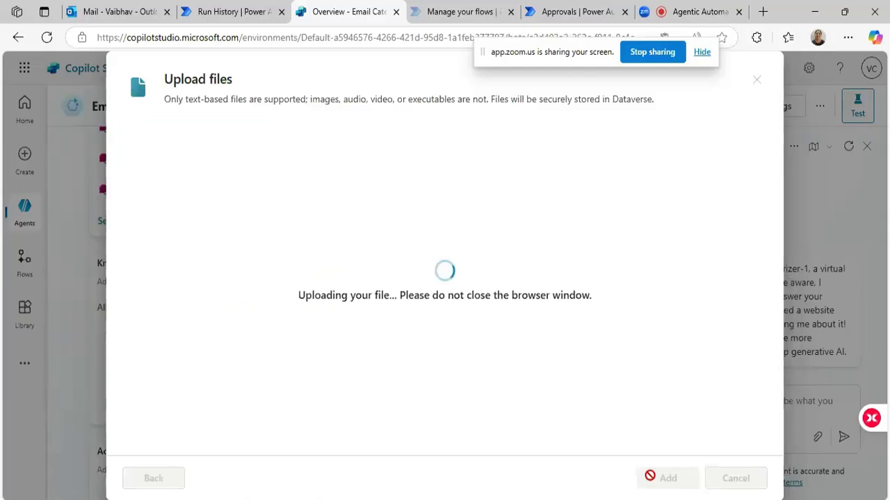
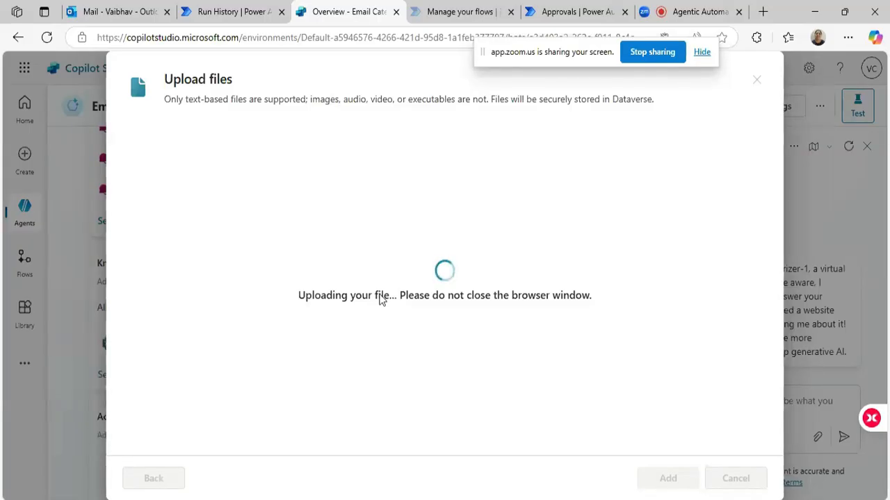
Review the agent's Knowledge section and general knowledge setting, glancing over the Category_Classification_records workbook in Excel before returning to Copilot Studio.
triple_click(392, 294)
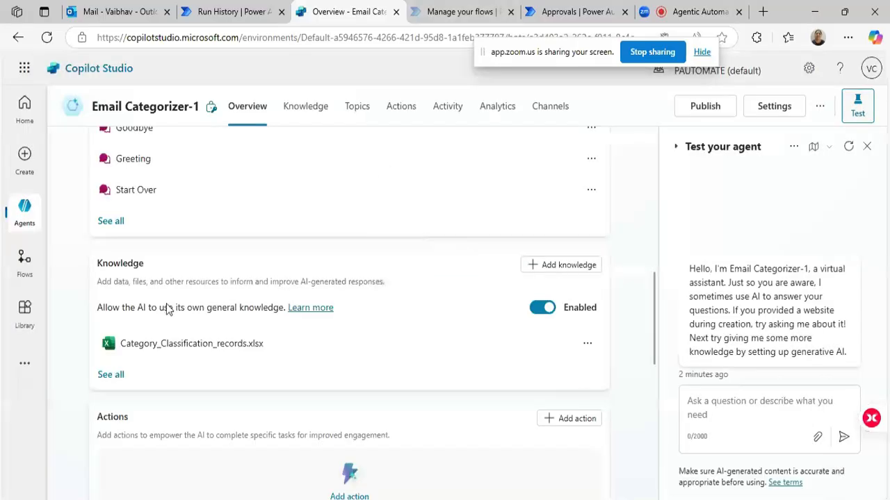
scroll(314, 314, "down", 1)
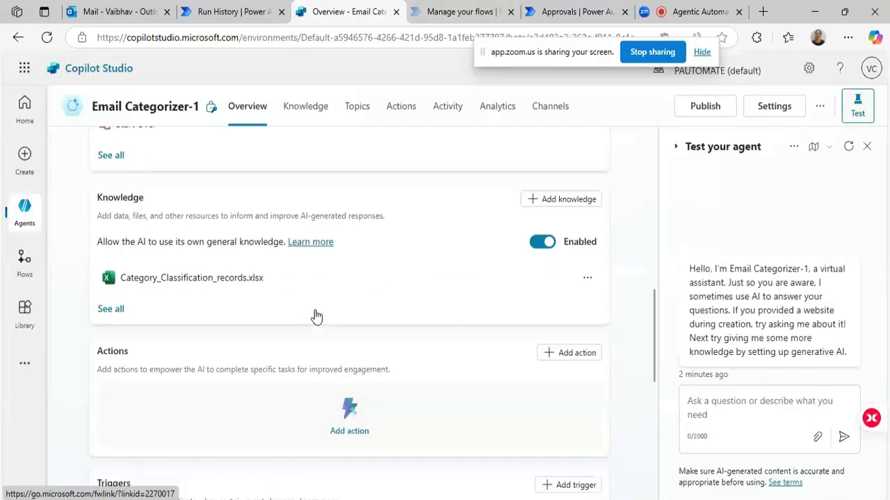
double_click(120, 198)
left_click_drag(98, 238, 283, 239)
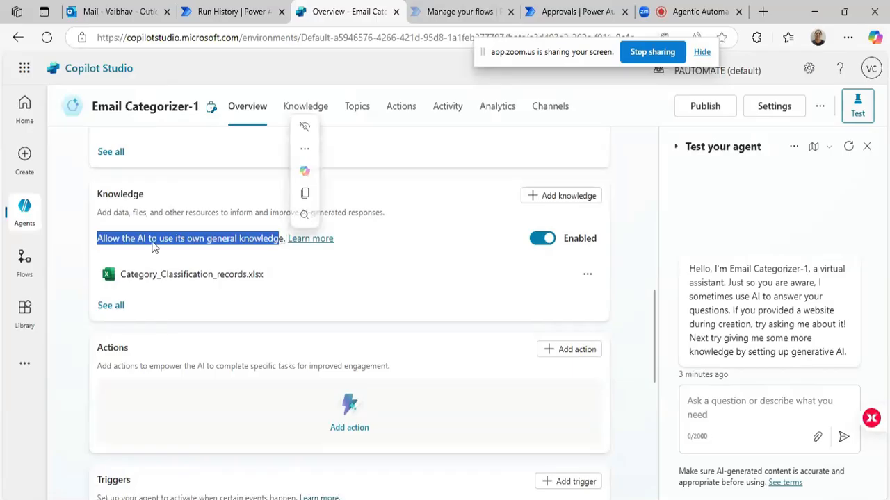
left_click(132, 235)
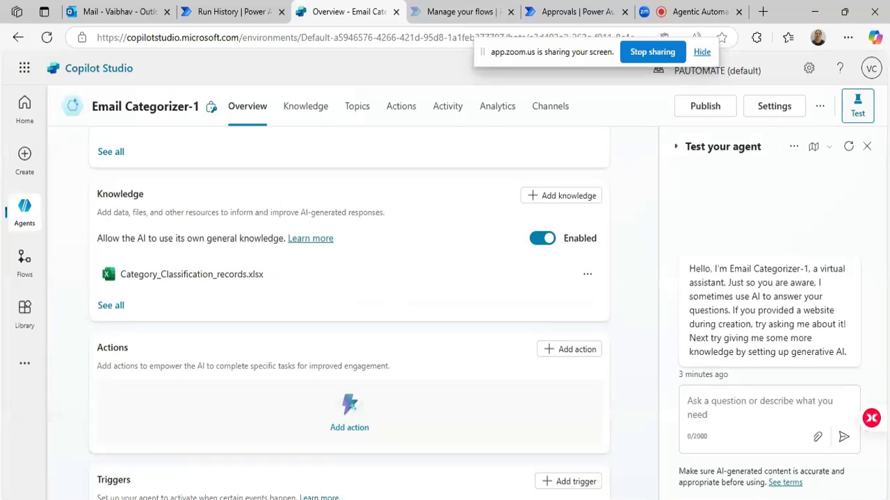
key("alt+Tab")
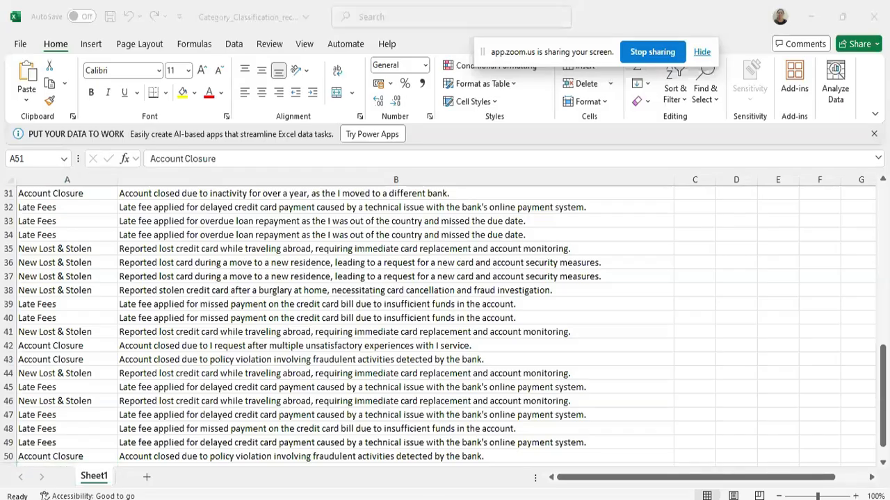
key("alt+Tab")
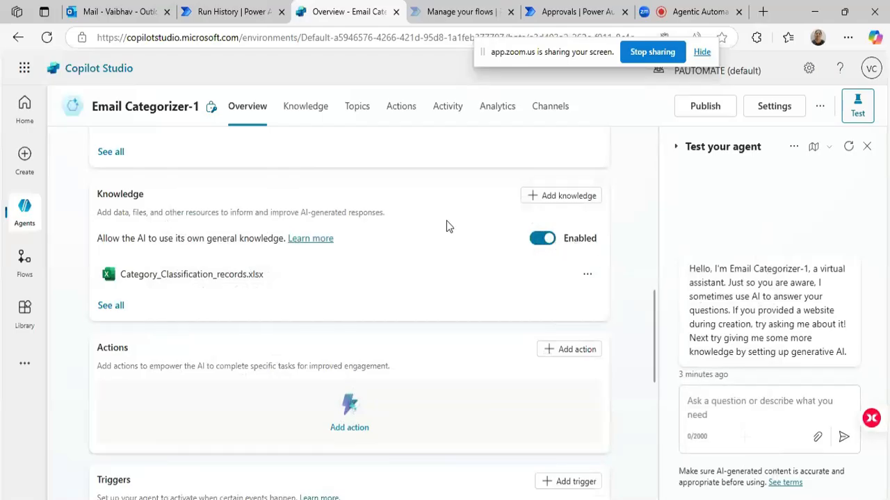
triple_click(205, 240)
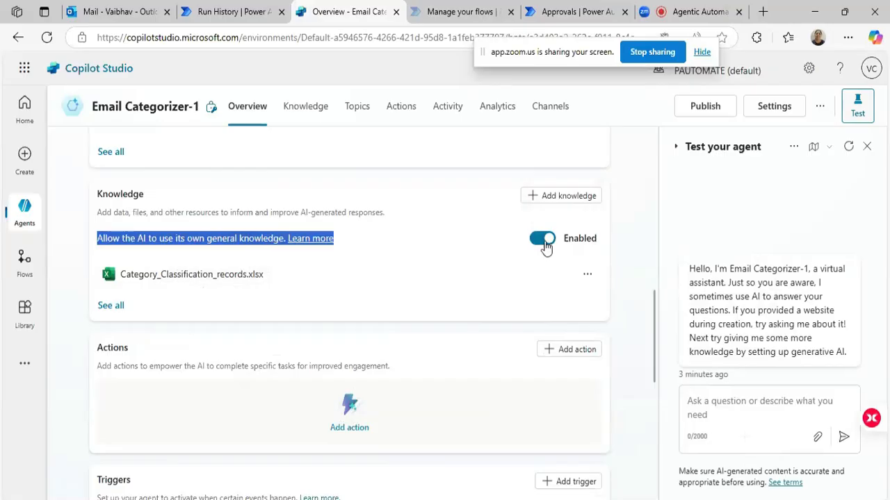
Start adding an action to the agent and search the available actions for "send an email".
scroll(311, 316, "down", 2)
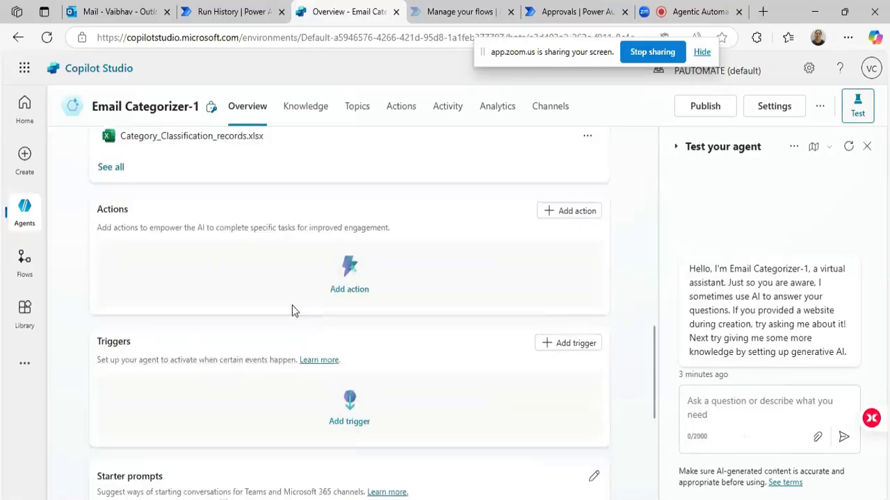
double_click(219, 227)
triple_click(218, 227)
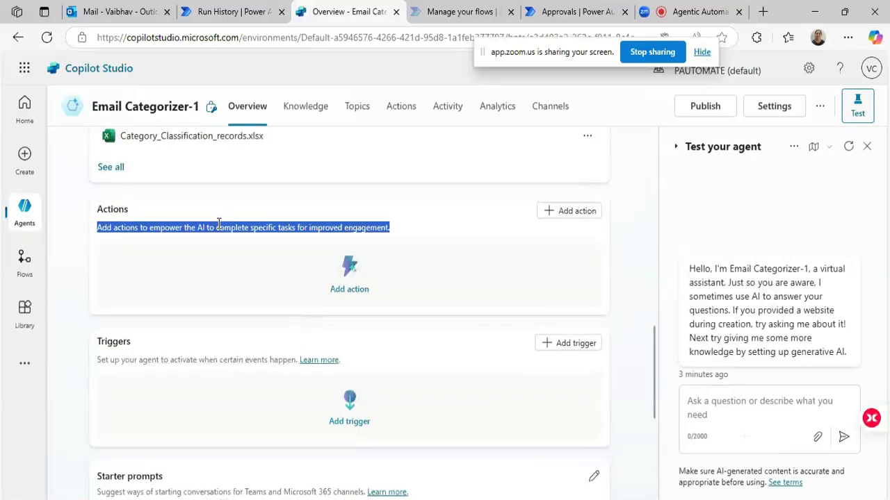
left_click(561, 213)
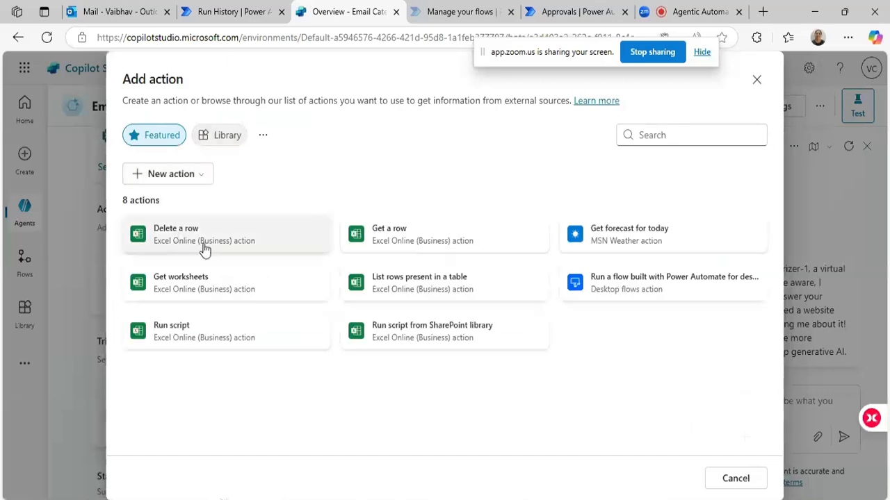
left_click(651, 137)
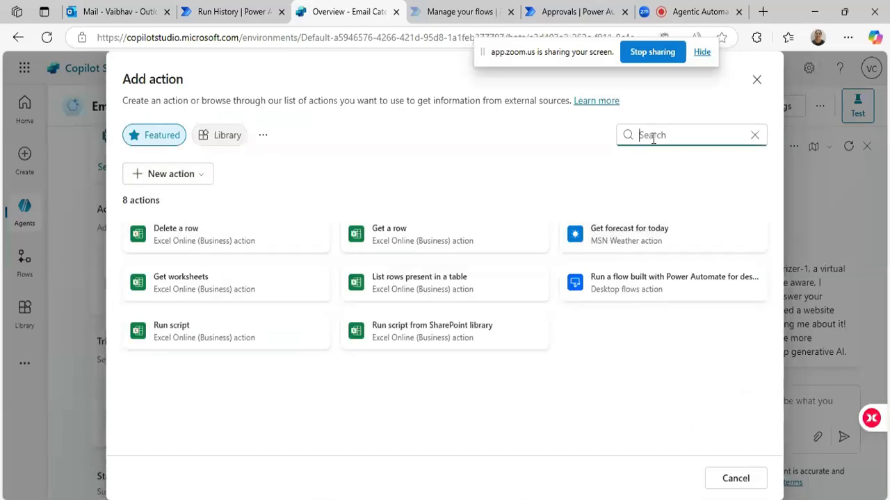
type("send n ema")
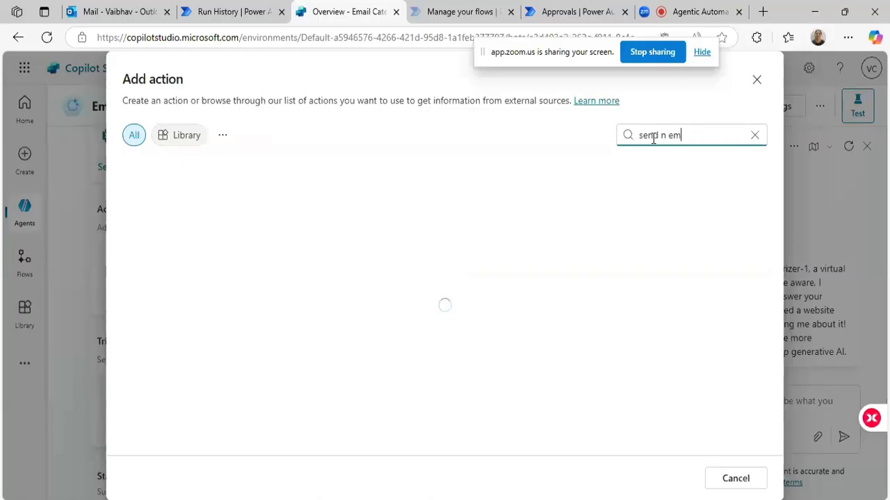
key("BackSpace")
key("BackSpace")
key("BackSpace")
key("BackSpace")
key("BackSpace")
key("BackSpace")
type("an email")
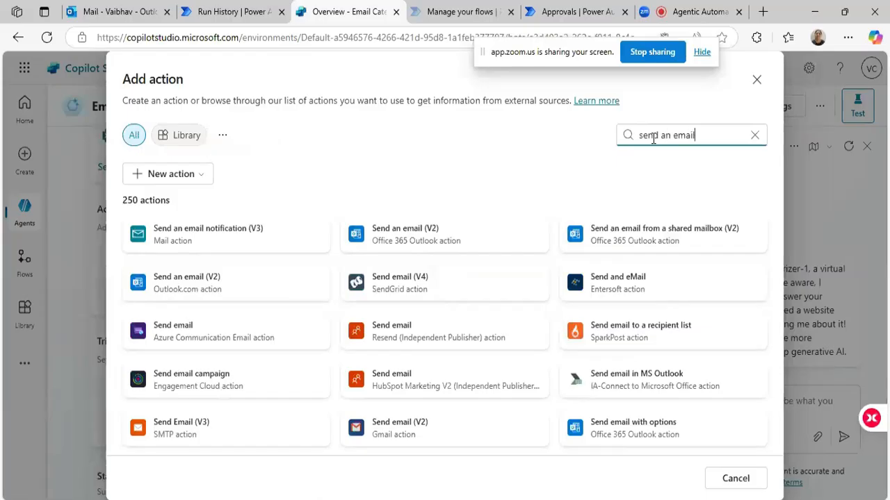
Choose the Office 365 Outlook "Send an email (V2)" action and accept its Office 365 Outlook connection.
left_click(387, 245)
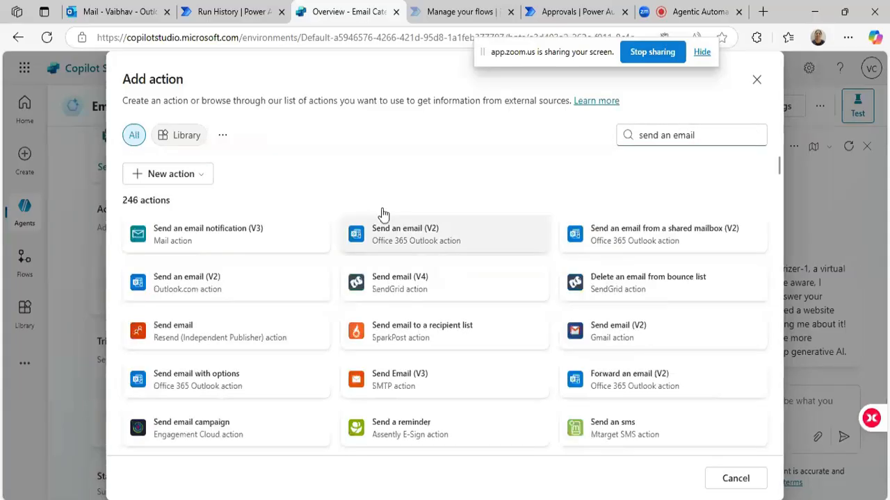
left_click(417, 238)
scroll(433, 229, "down", 3)
scroll(433, 231, "up", 3)
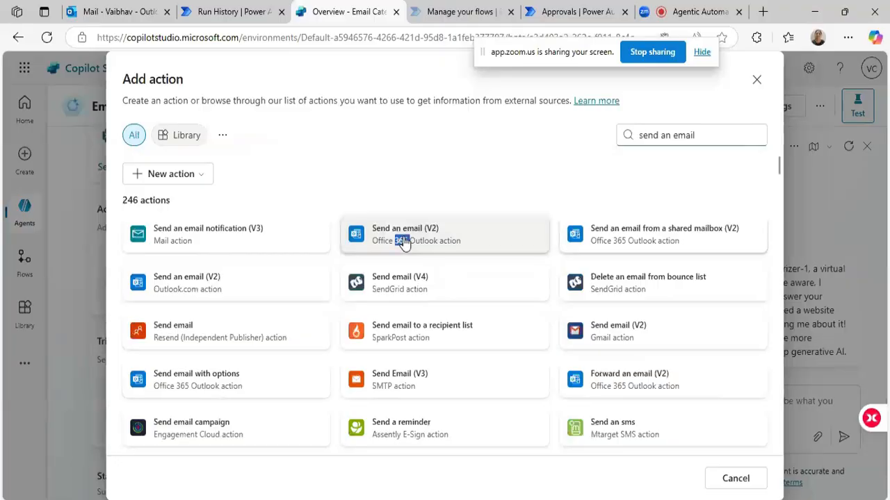
triple_click(403, 239)
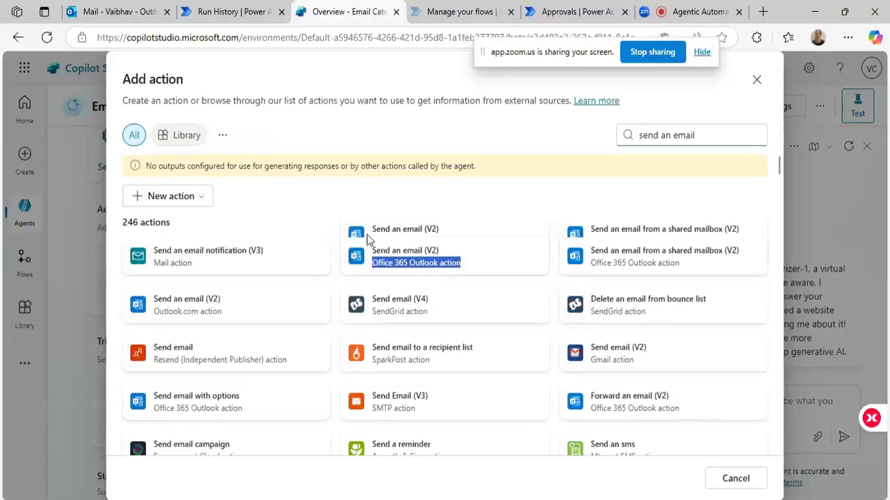
left_click(379, 242)
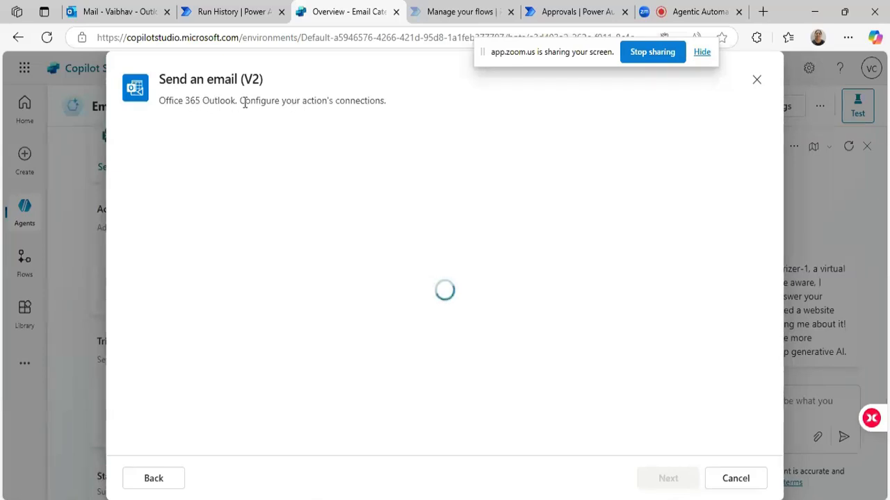
left_click_drag(249, 101, 386, 100)
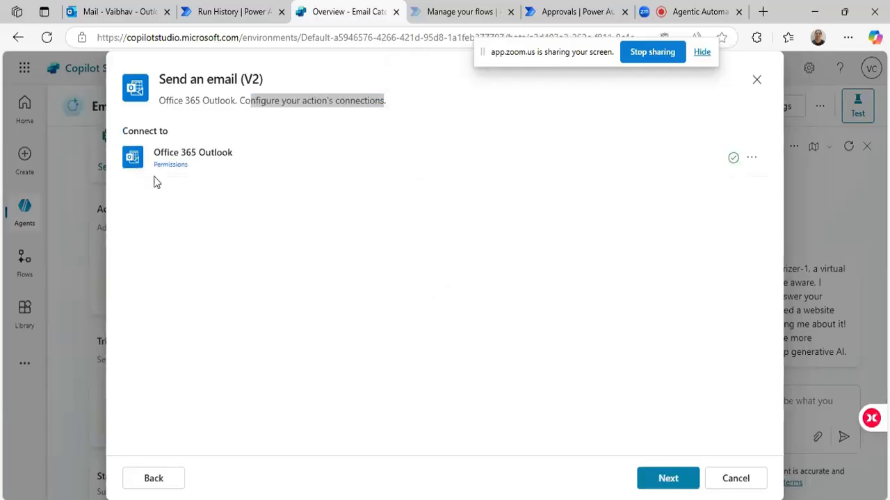
left_click(665, 479)
Name the email action "Send an email - Category".
left_click(210, 197)
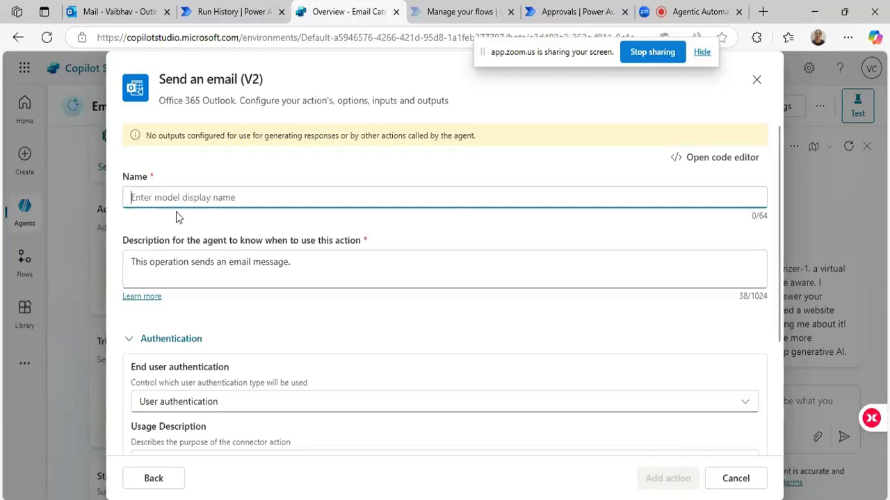
type("Send an emai")
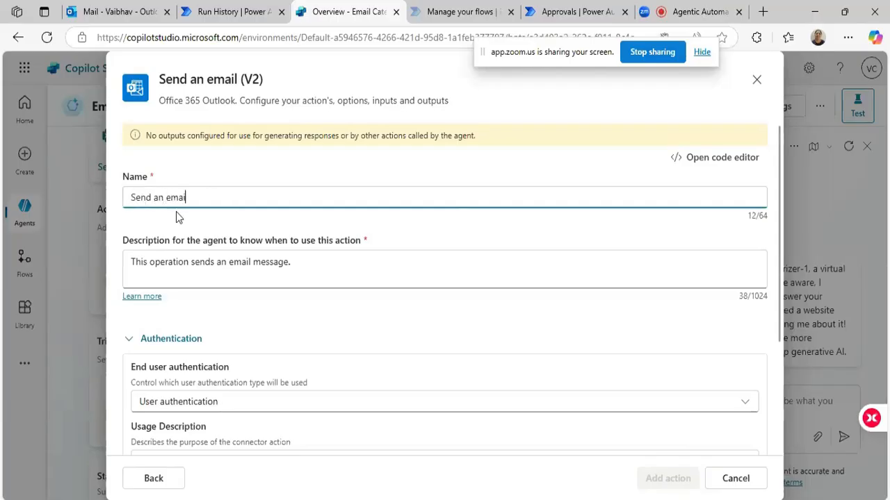
type("l - Category")
Replace the action's description with "Once email category is identified send an email with the Category".
left_click(188, 264)
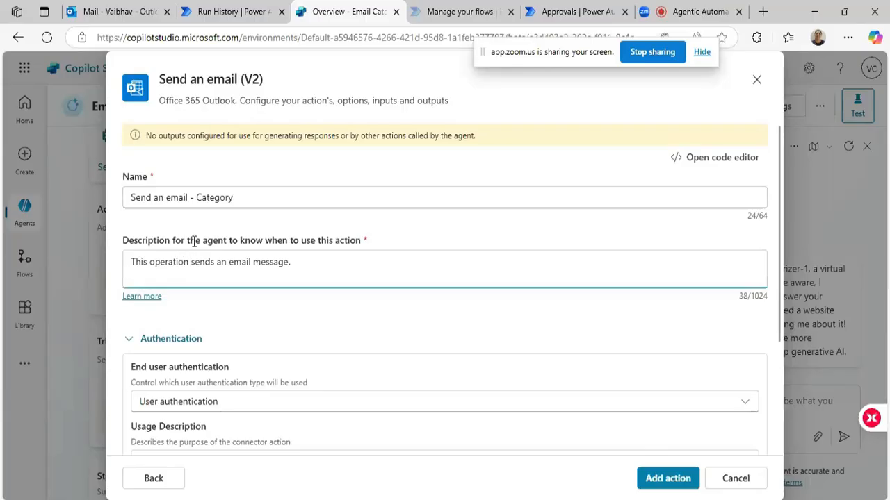
left_click_drag(206, 240, 376, 240)
left_click_drag(357, 235, 361, 240)
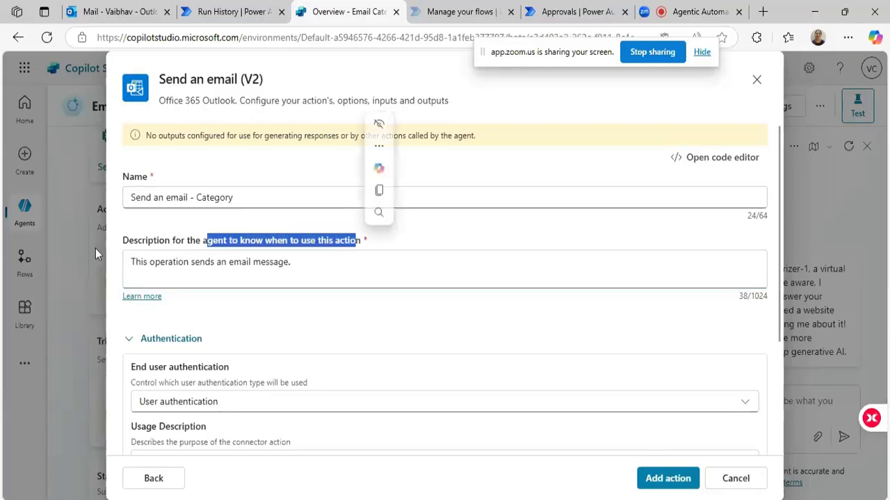
left_click(135, 241)
left_click_drag(134, 241, 370, 247)
left_click(298, 269)
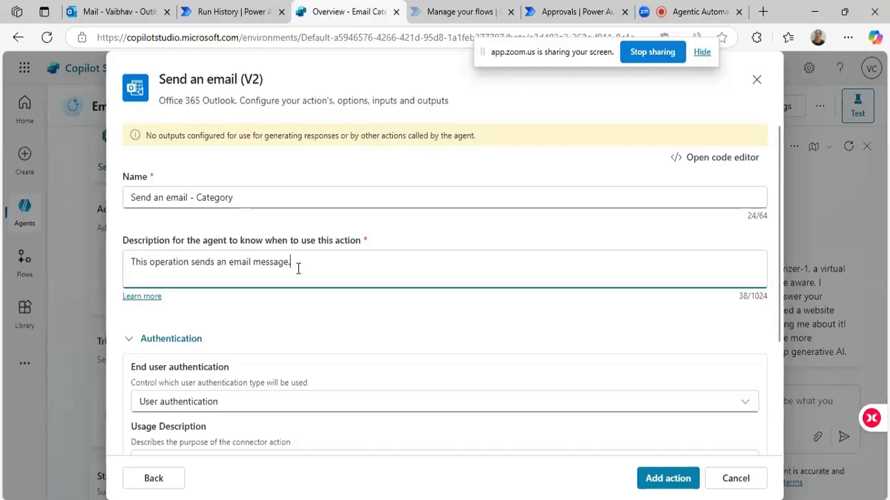
left_click_drag(298, 269, 132, 267)
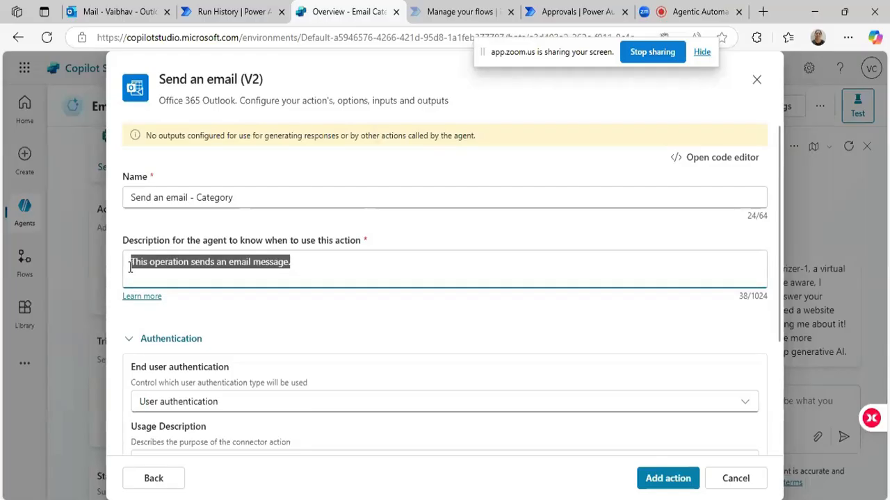
type("In")
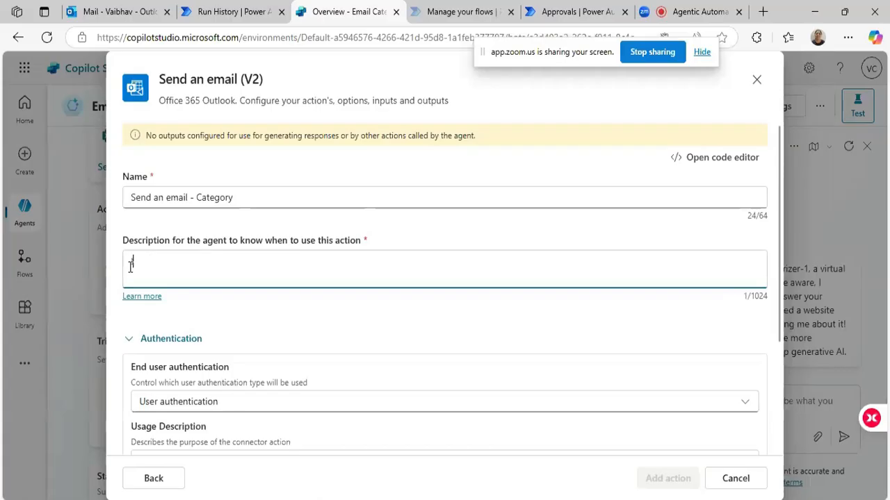
key("BackSpace")
key("BackSpace")
type("Once")
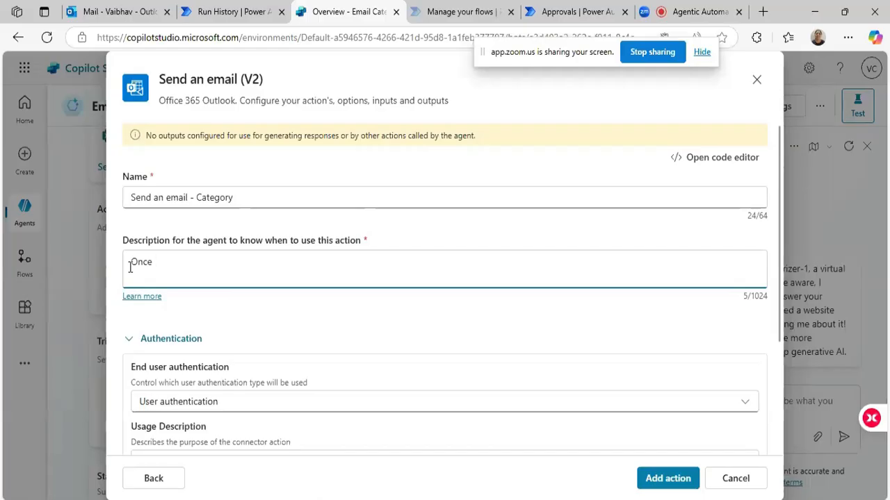
type(" email ")
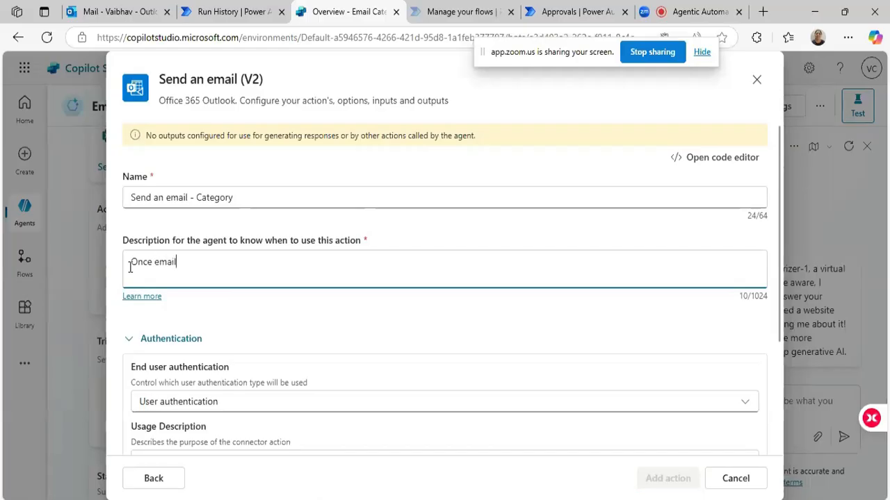
type("category is identified send an ema")
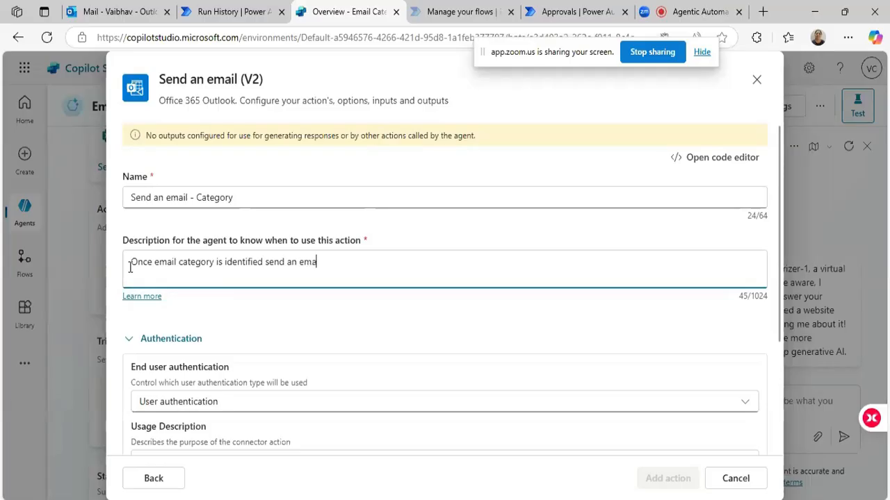
type("il with the Category")
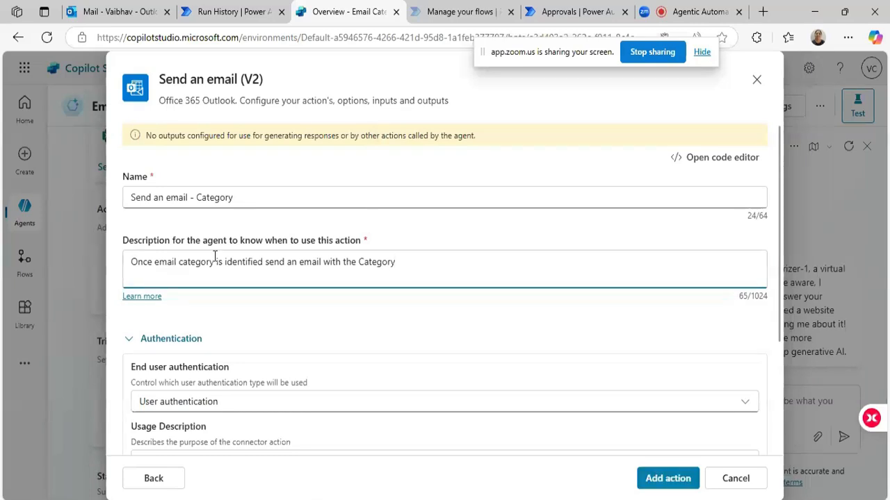
left_click_drag(401, 263, 130, 262)
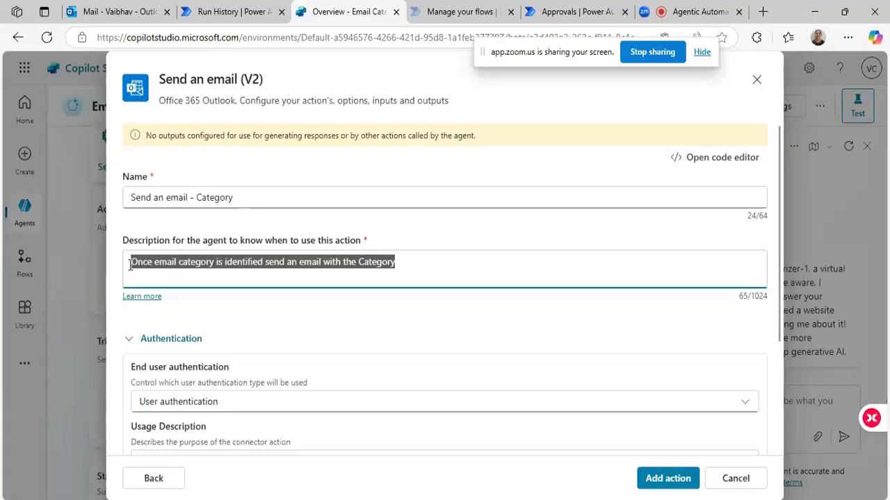
Set the action's end user authentication to Copilot author authentication.
scroll(288, 337, "down", 1)
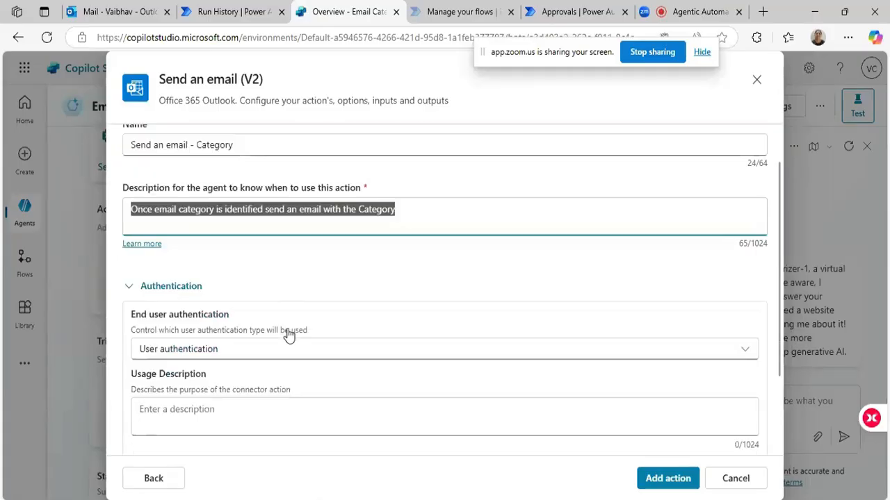
left_click(202, 340)
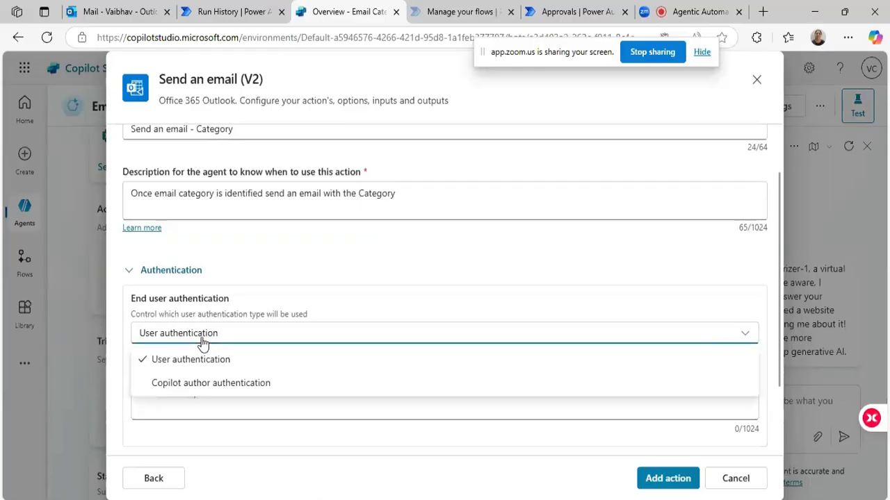
left_click(171, 388)
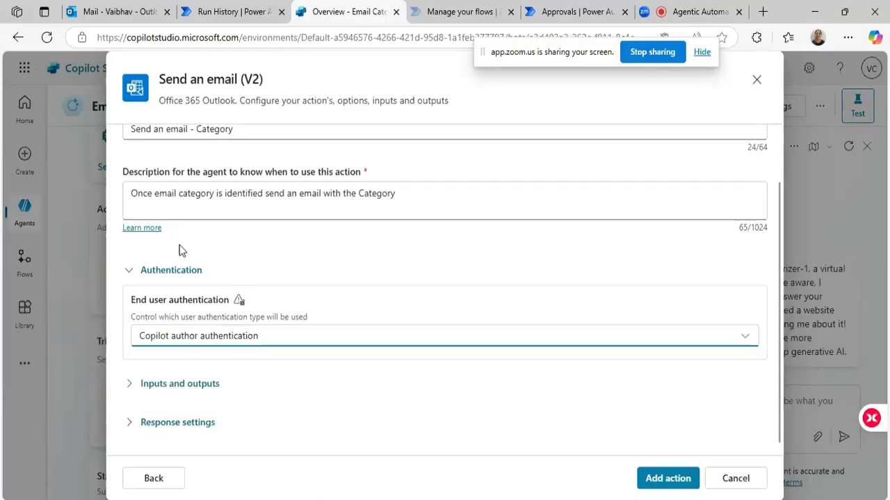
Keep the To, Subject and Body inputs on "Dynamically fill with best option (default)" and add the email action to the agent.
scroll(179, 249, "down", 1)
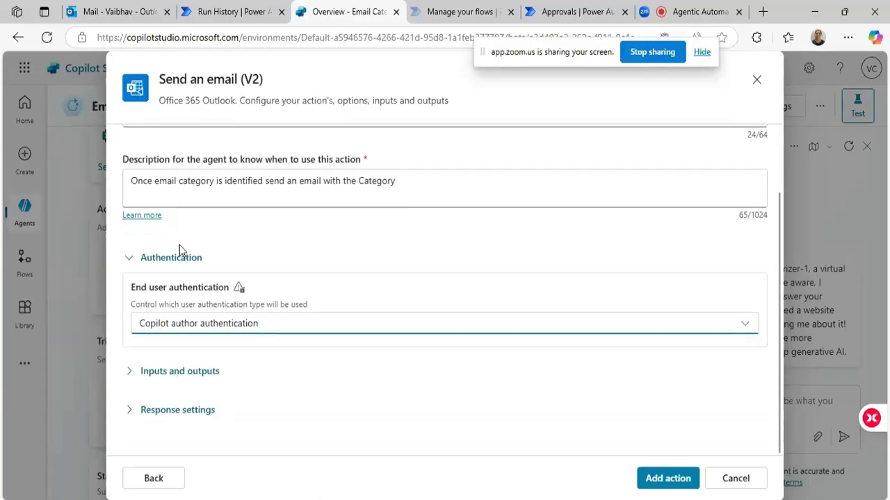
left_click(132, 373)
scroll(339, 250, "down", 3)
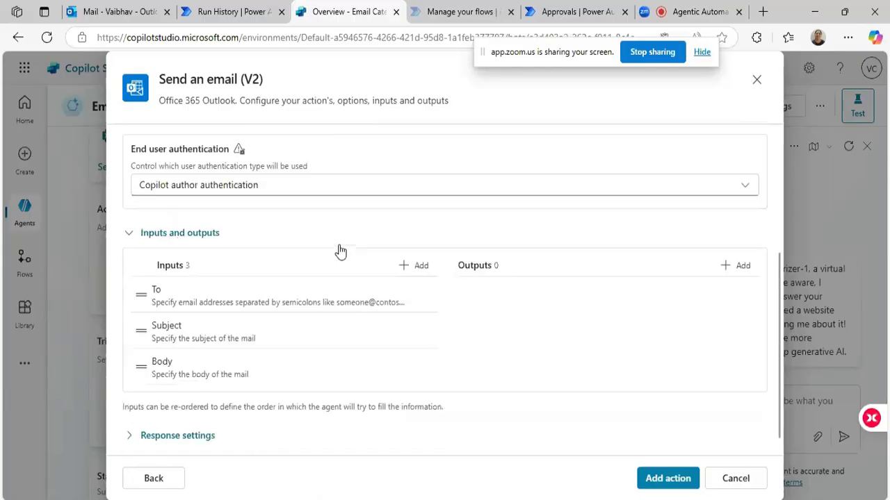
left_click(180, 280)
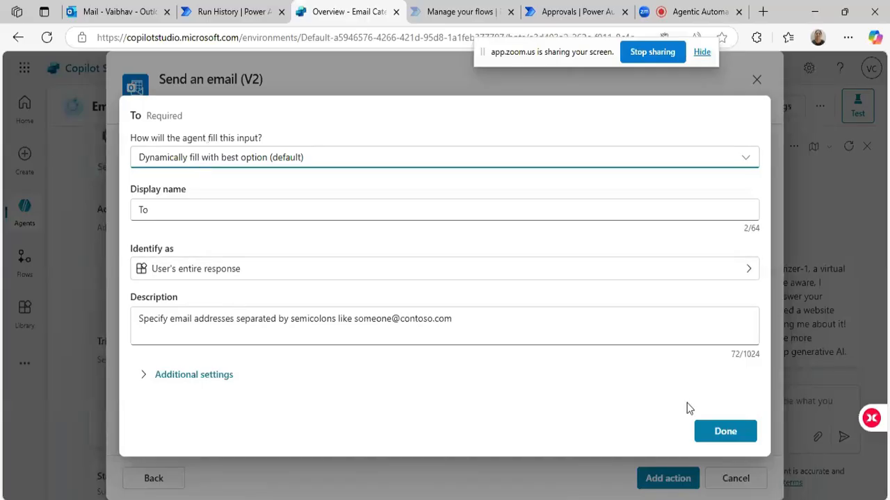
left_click(719, 436)
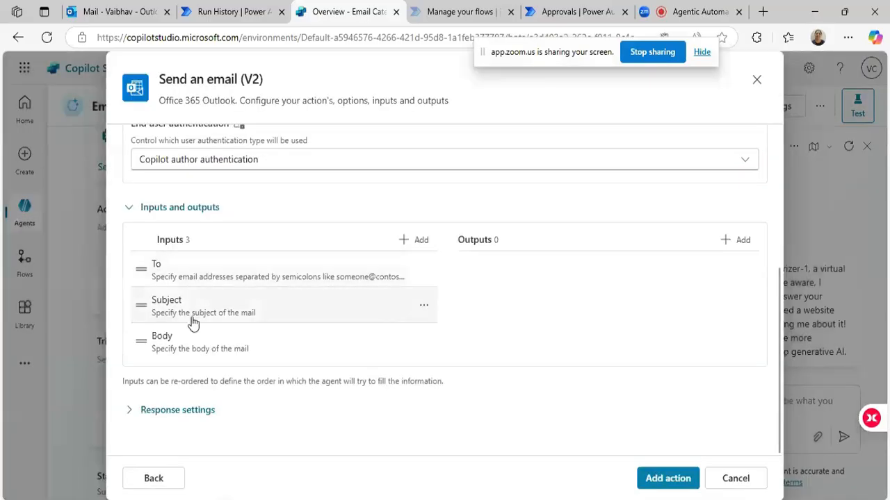
left_click(219, 317)
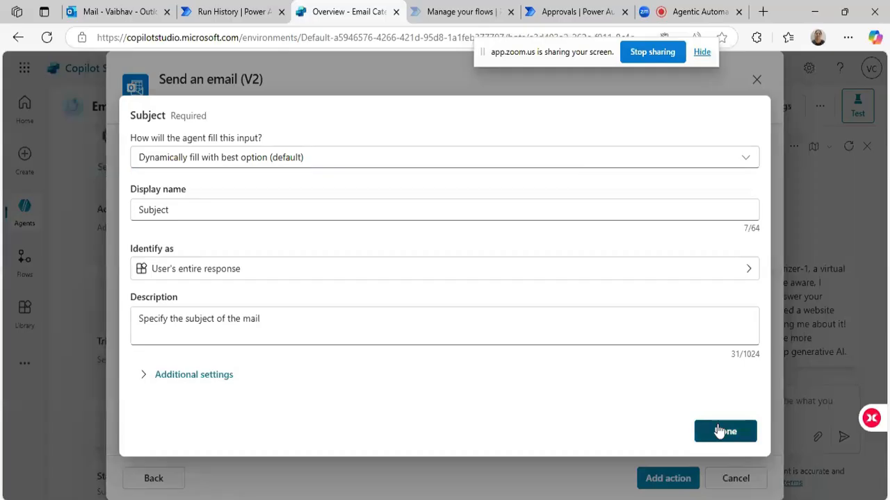
left_click(720, 432)
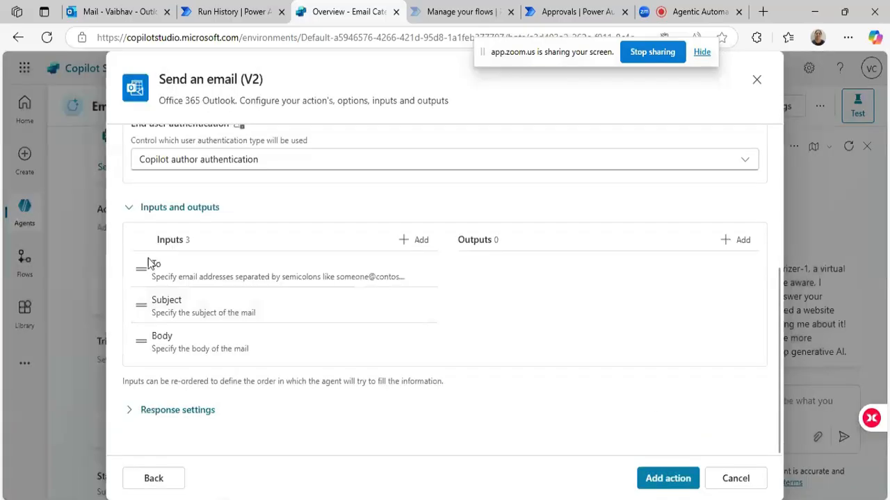
left_click(179, 353)
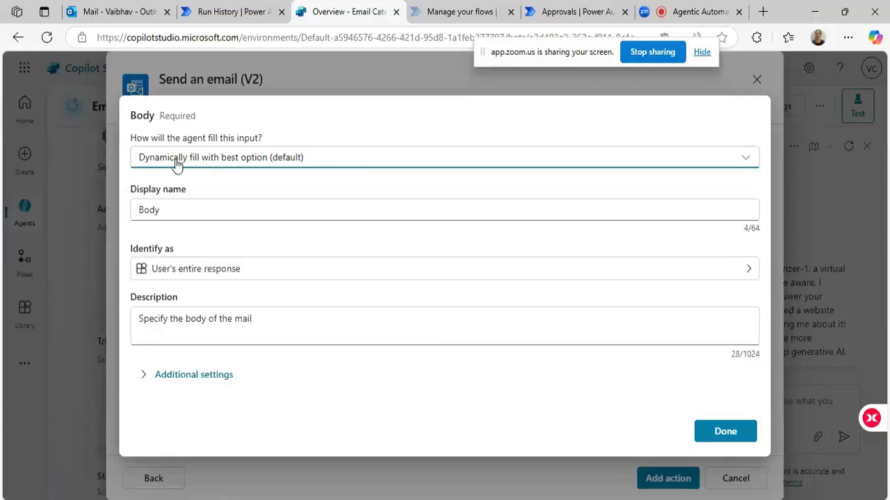
left_click(722, 432)
scroll(218, 373, "up", 5)
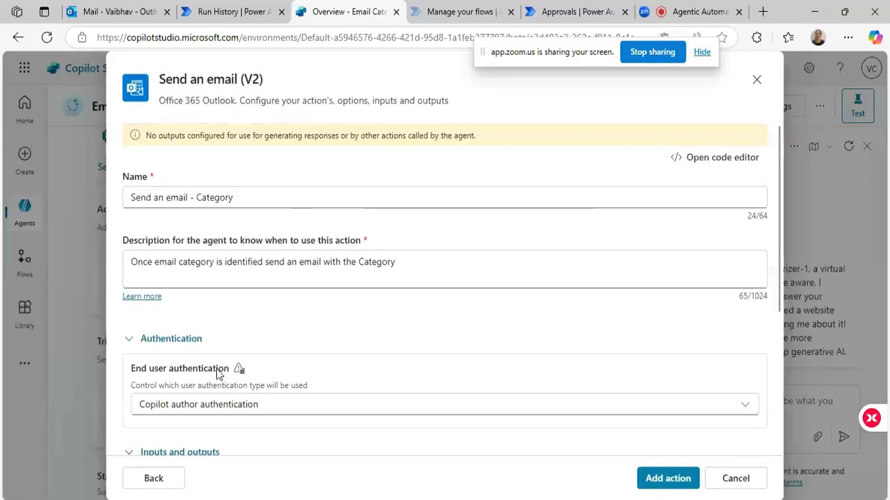
left_click(655, 476)
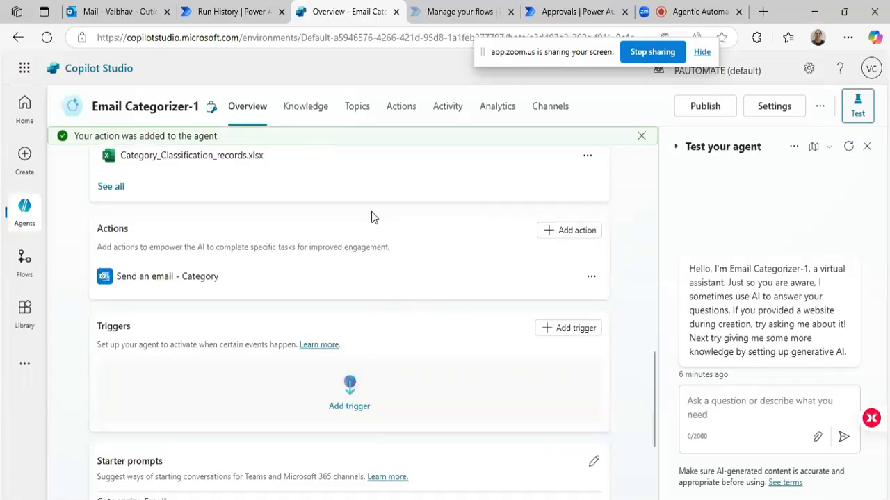
Start a new Office 365 Outlook "When a new email arrives (V3)" trigger, accepting its default name and connections.
scroll(367, 218, "down", 2)
scroll(173, 257, "up", 1)
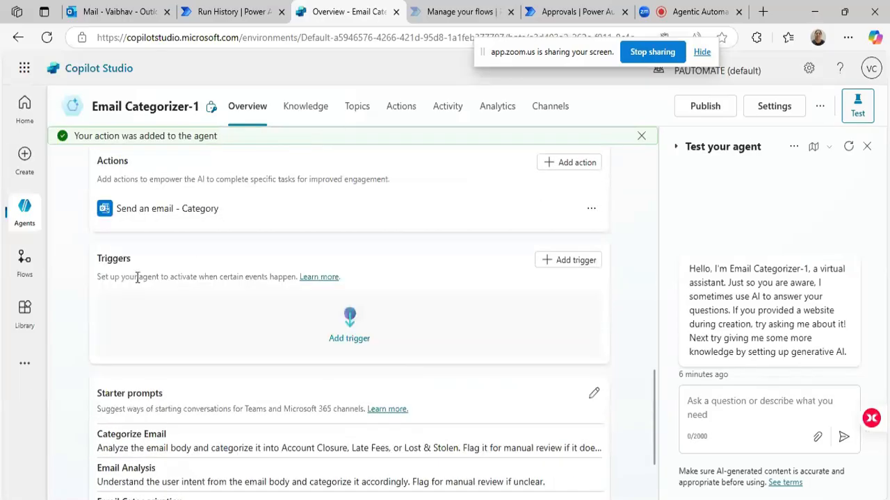
triple_click(138, 277)
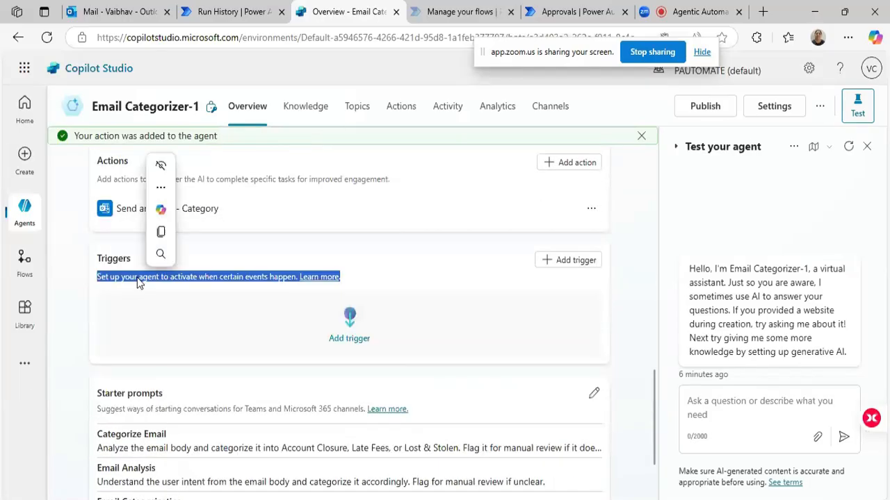
left_click(568, 261)
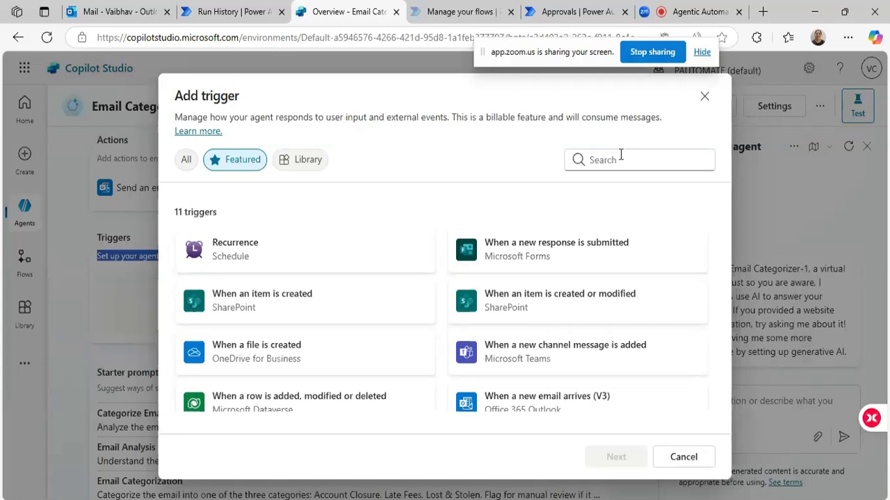
left_click(621, 155)
scroll(532, 268, "down", 1)
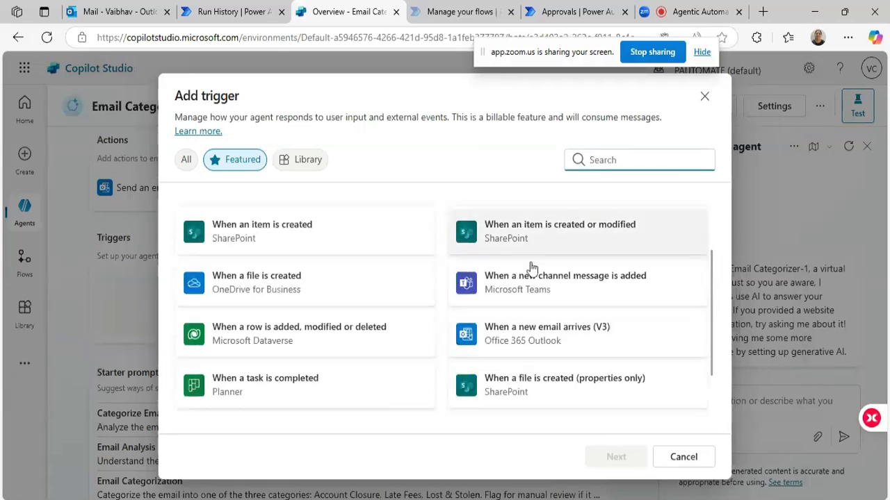
left_click(520, 338)
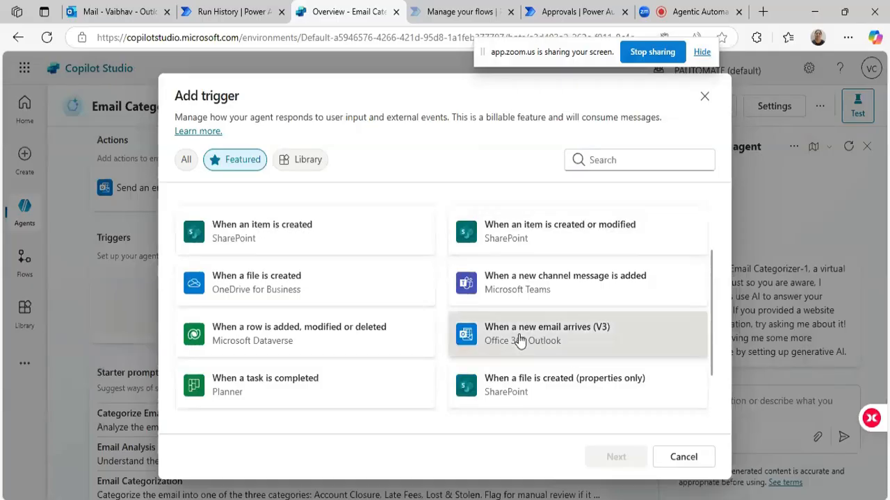
left_click(624, 458)
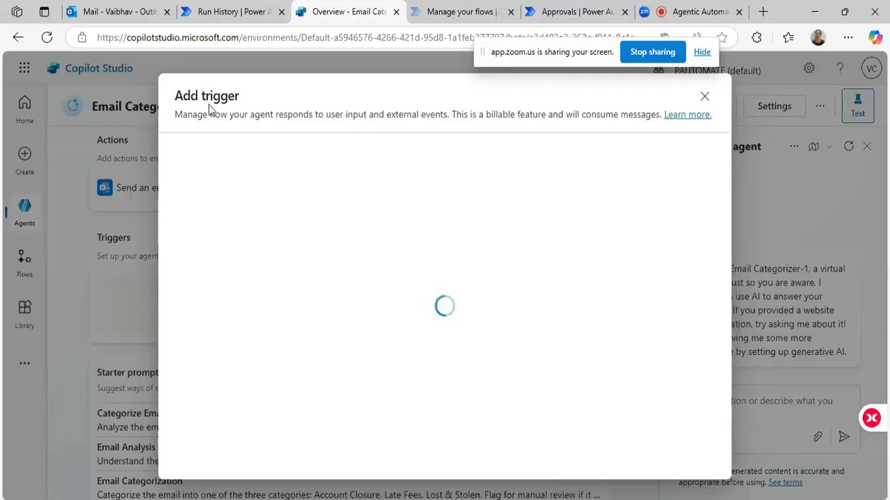
double_click(185, 97)
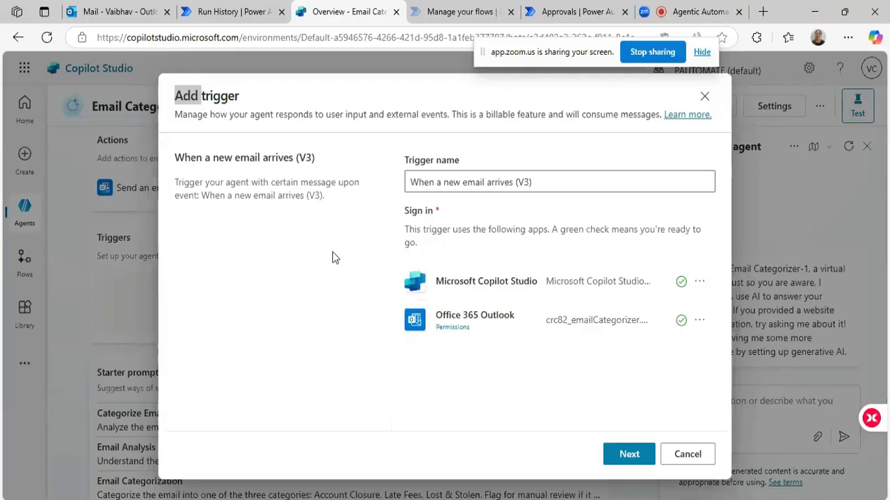
left_click(629, 454)
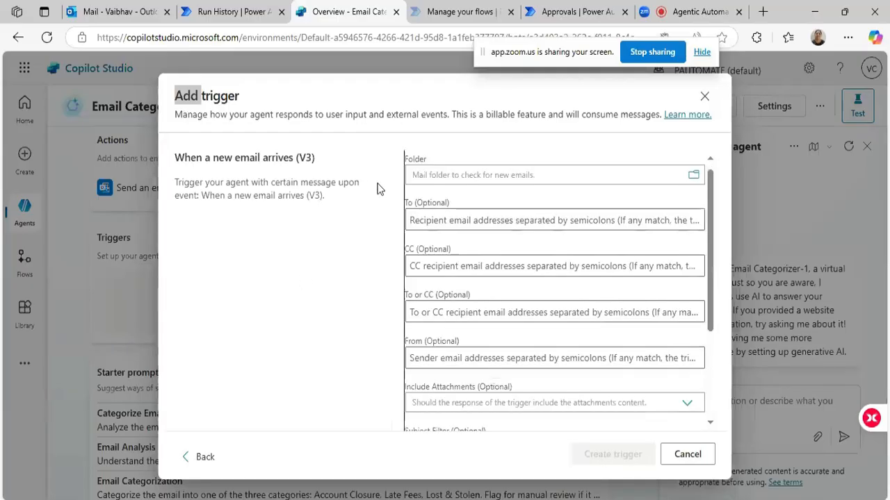
Set the trigger's mail folder to Inbox, keep the instruction to use content from Body, and create the trigger.
left_click(693, 177)
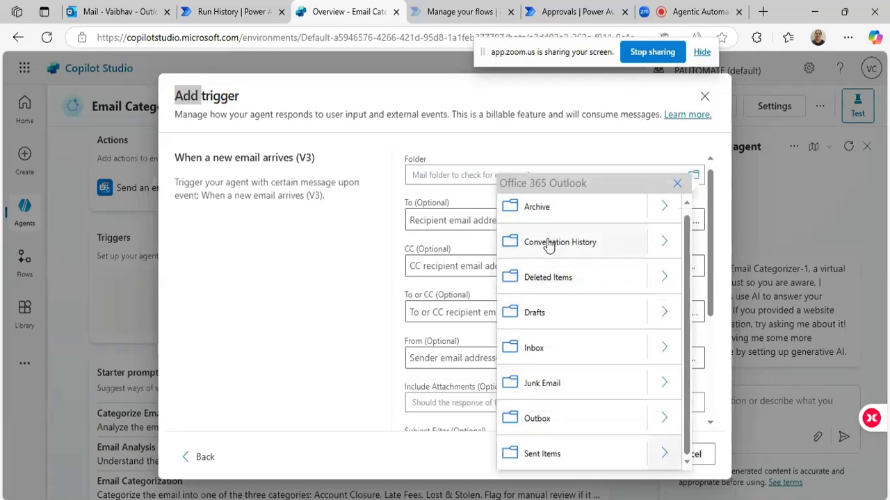
left_click(533, 348)
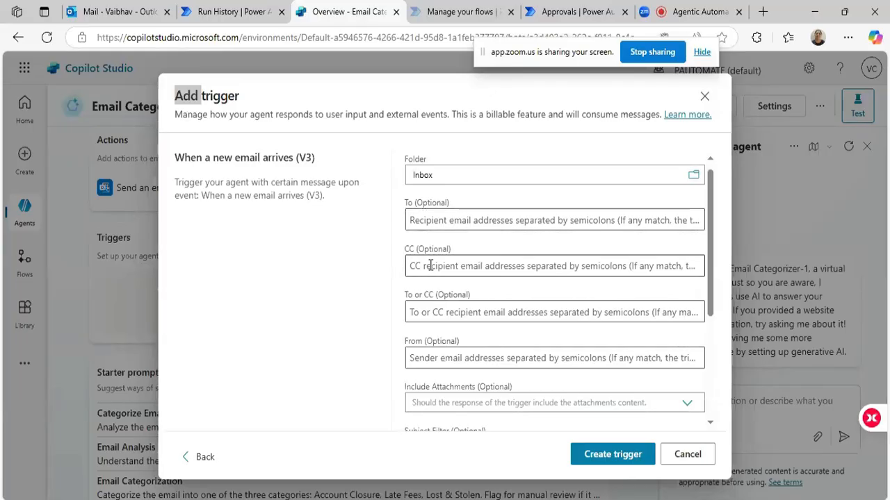
scroll(430, 265, "down", 3)
scroll(430, 265, "down", 1)
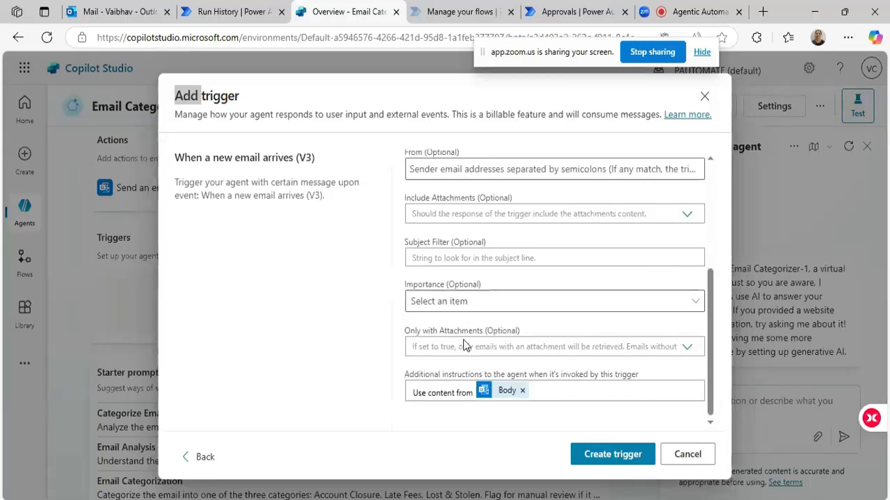
left_click(621, 455)
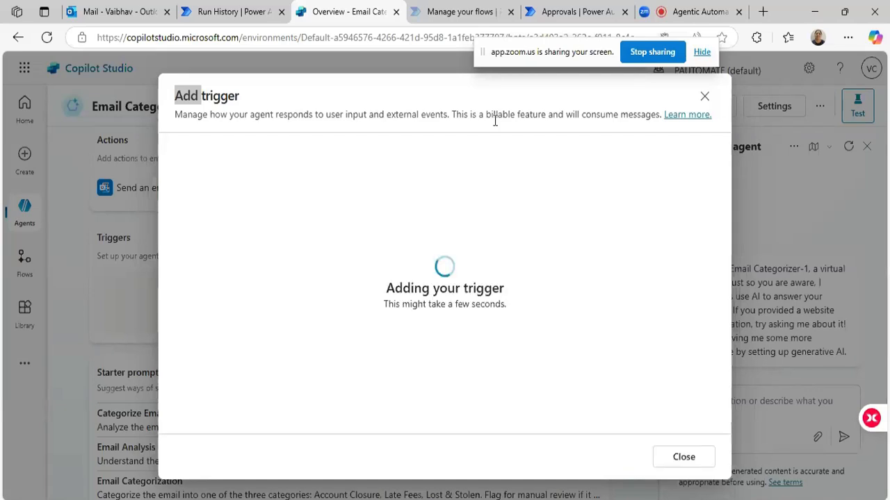
triple_click(421, 289)
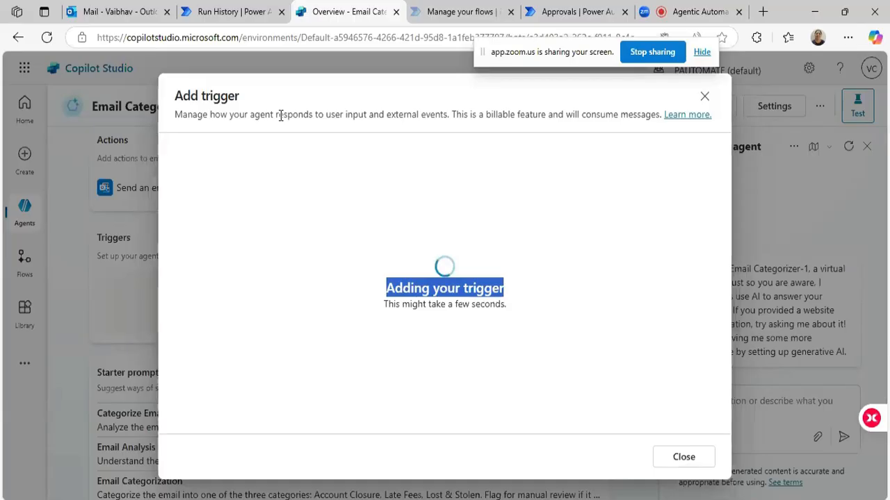
left_click(408, 288)
left_click_drag(409, 289, 510, 296)
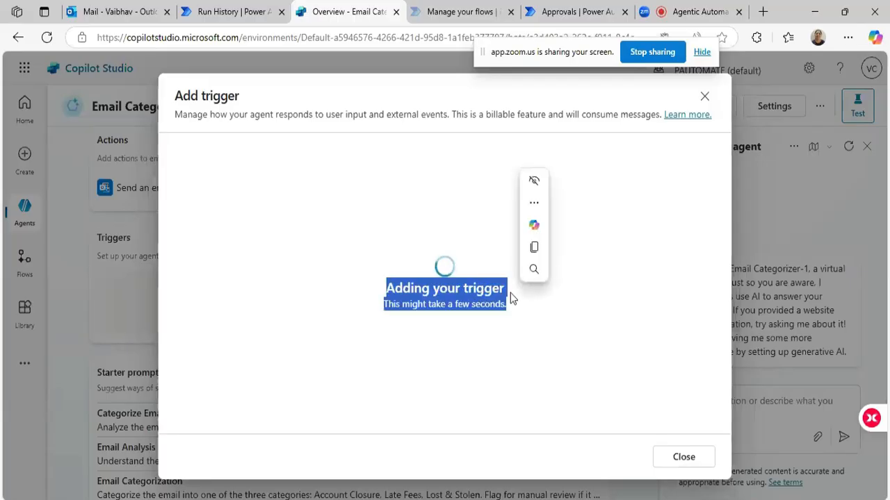
double_click(415, 304)
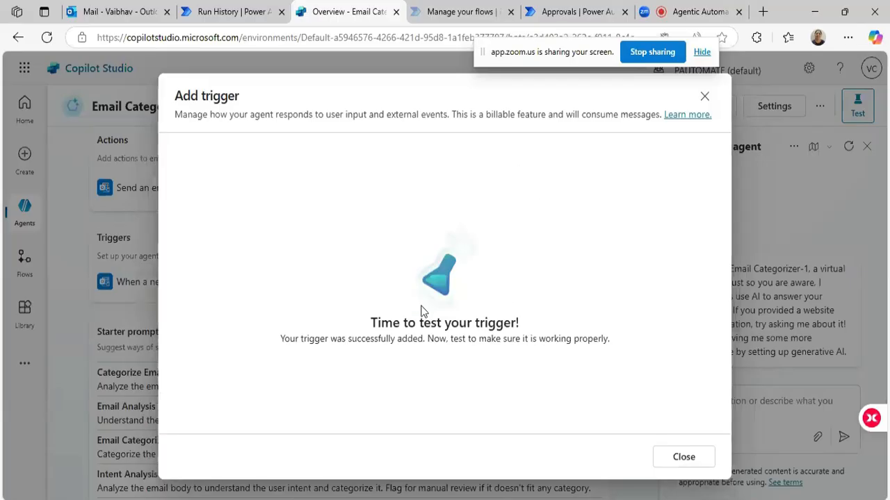
left_click_drag(365, 327, 536, 317)
left_click(681, 459)
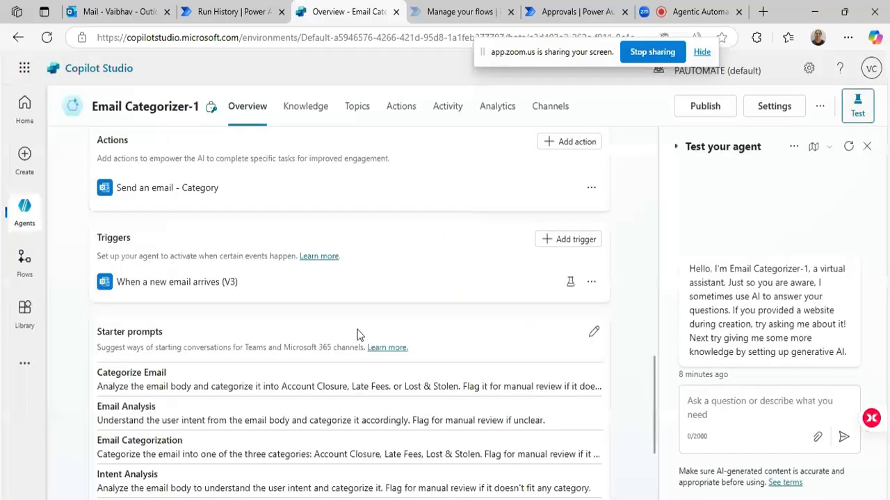
scroll(486, 324, "up", 5)
scroll(486, 331, "up", 3)
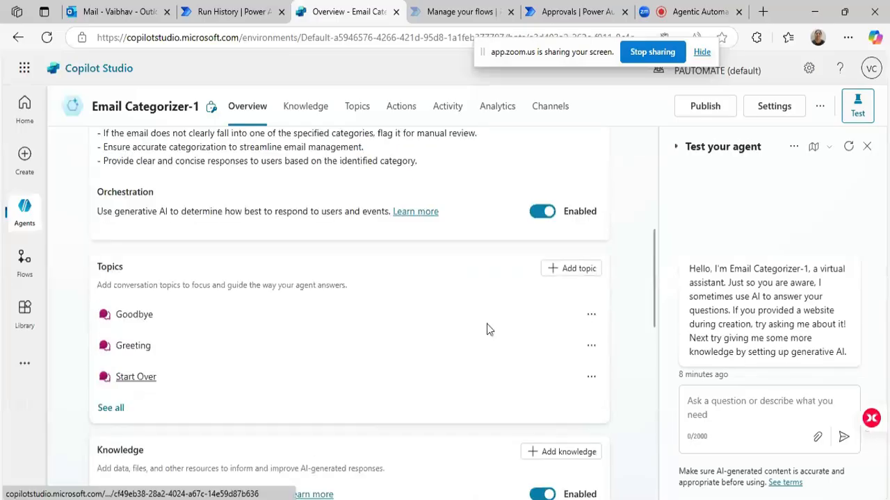
scroll(361, 403, "down", 2)
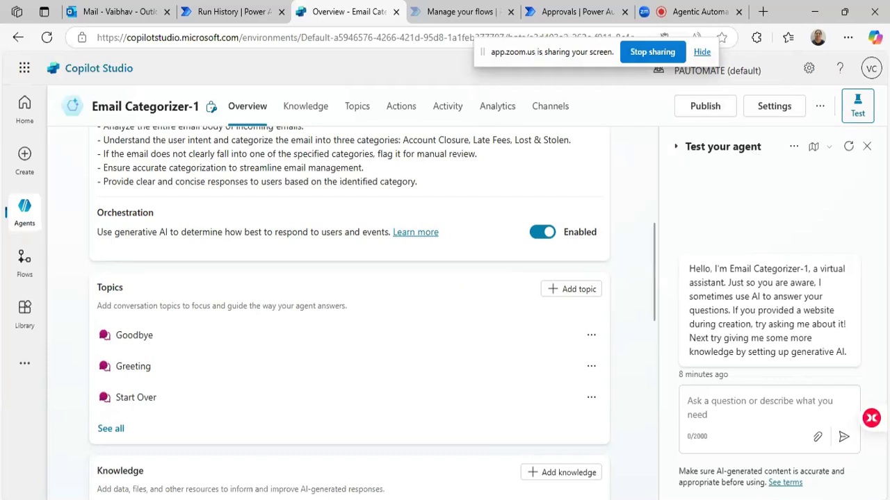
Switch to the sample emails document and copy the second Lost & Stolen email from "I am writing to inform you" through "Best regards,".
key("alt+Tab")
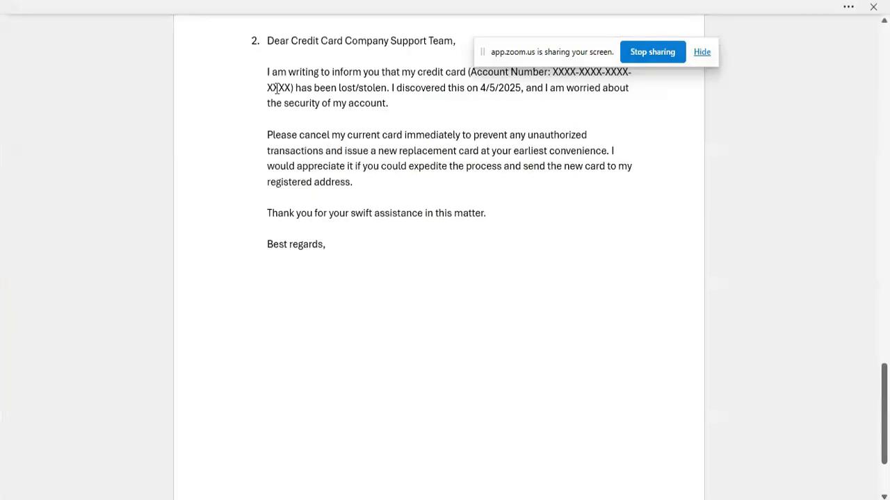
left_click_drag(263, 74, 326, 252)
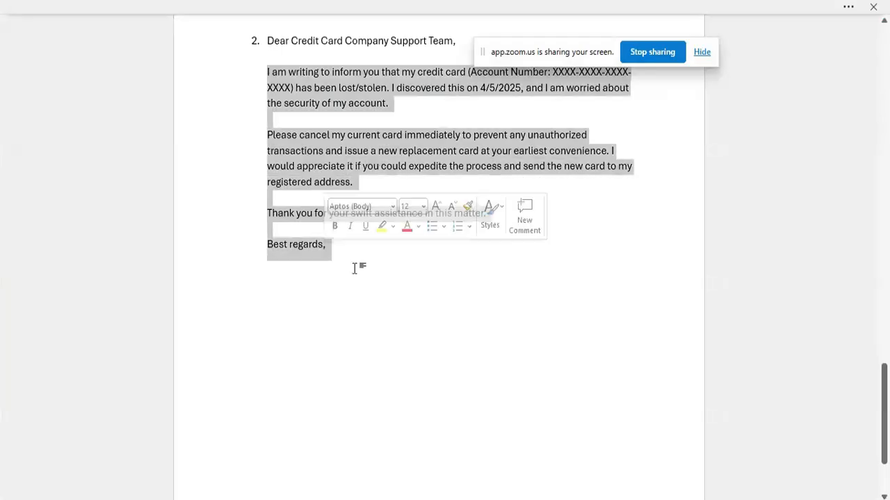
scroll(355, 268, "up", 2)
scroll(354, 268, "up", 10)
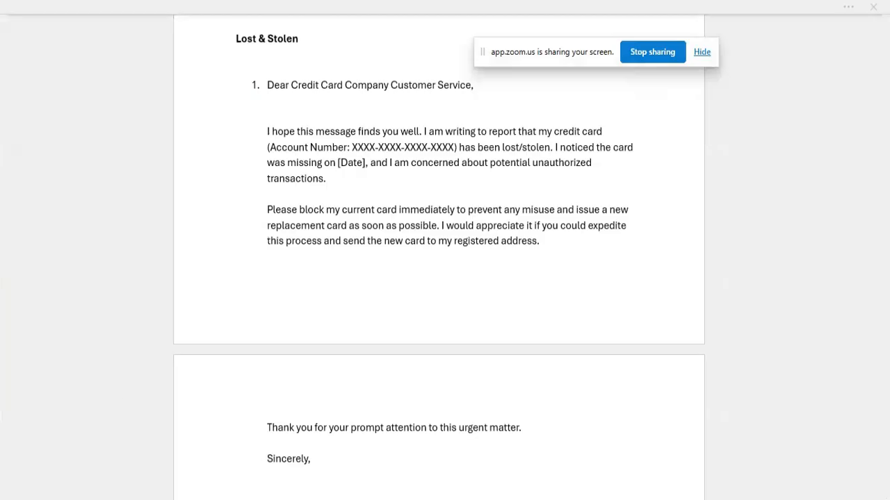
Return to Copilot Studio and send the copied lost/stolen card email to the agent in the test chat.
left_click(222, 452)
left_click(720, 414)
right_click(720, 414)
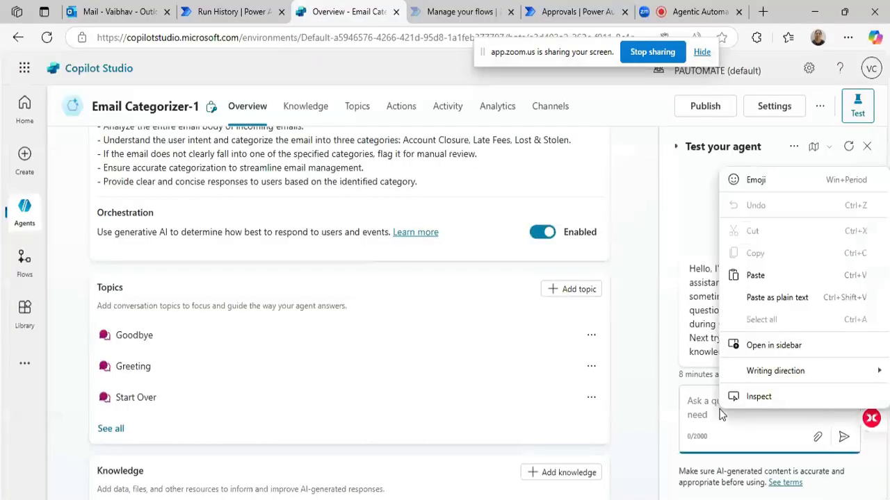
left_click(697, 405)
key("ctrl+v")
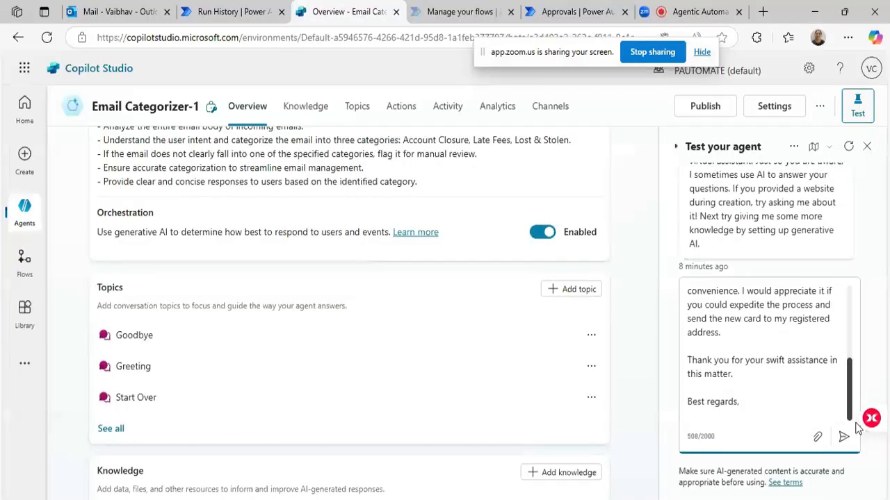
key("alt+h")
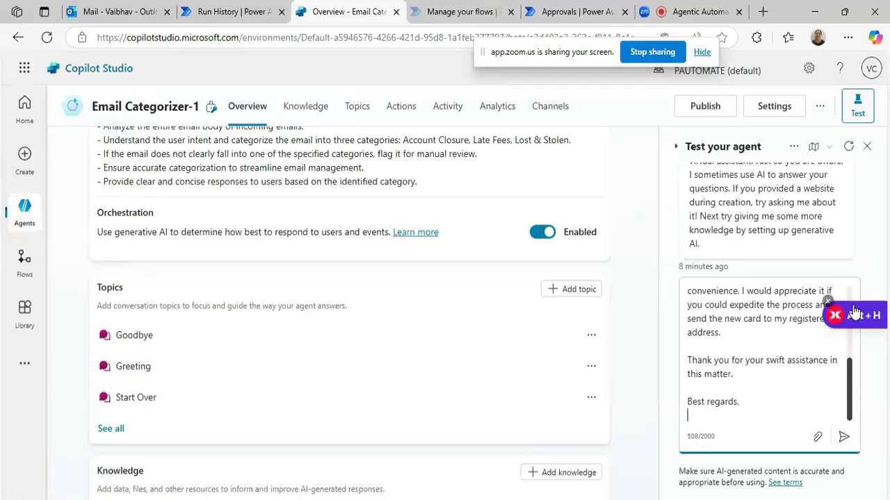
left_click(844, 438)
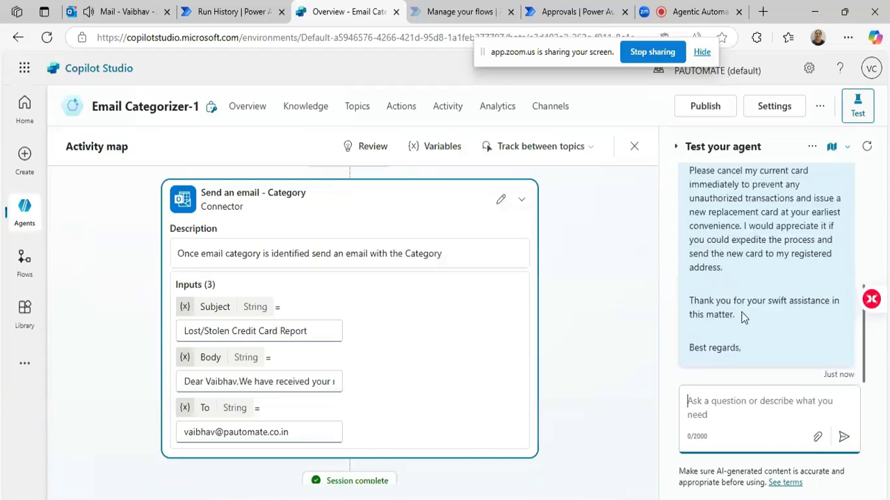
Switch to Outlook and open the new "Lost/Stolen Credit Card Report" email to check its subject and body text.
scroll(737, 312, "up", 3)
left_click(111, 11)
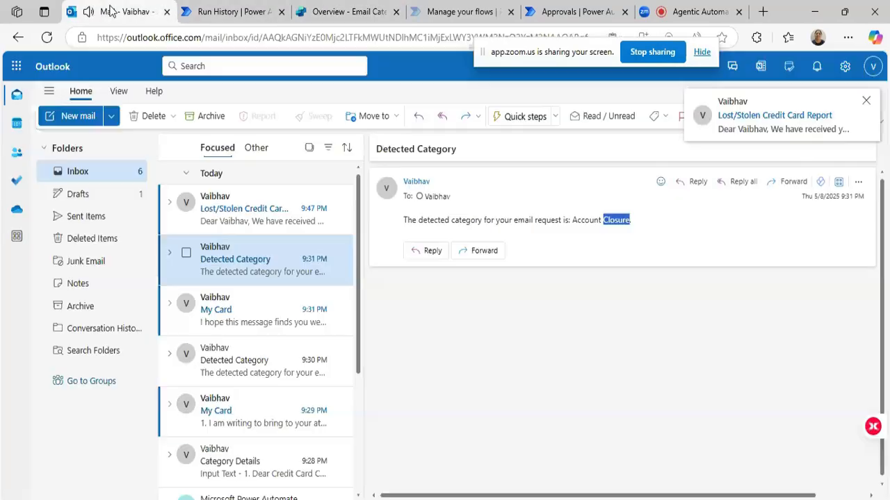
left_click(234, 217)
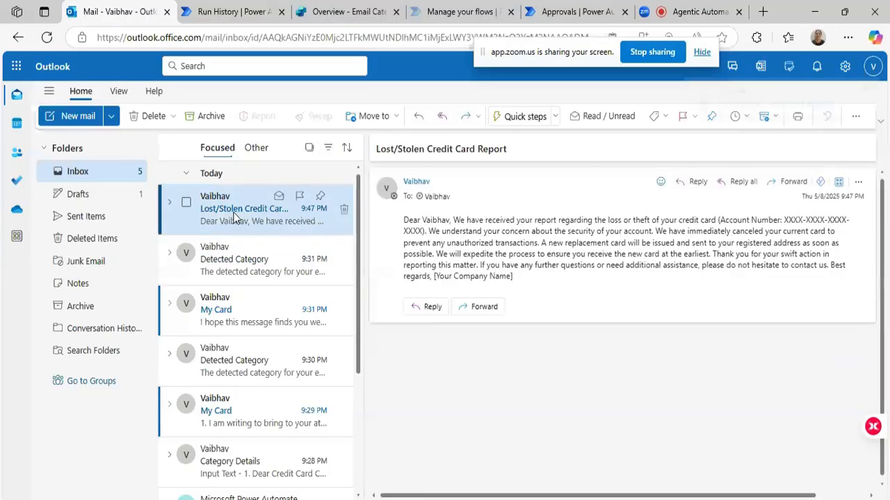
left_click_drag(379, 148, 510, 147)
double_click(403, 153)
left_click(403, 152)
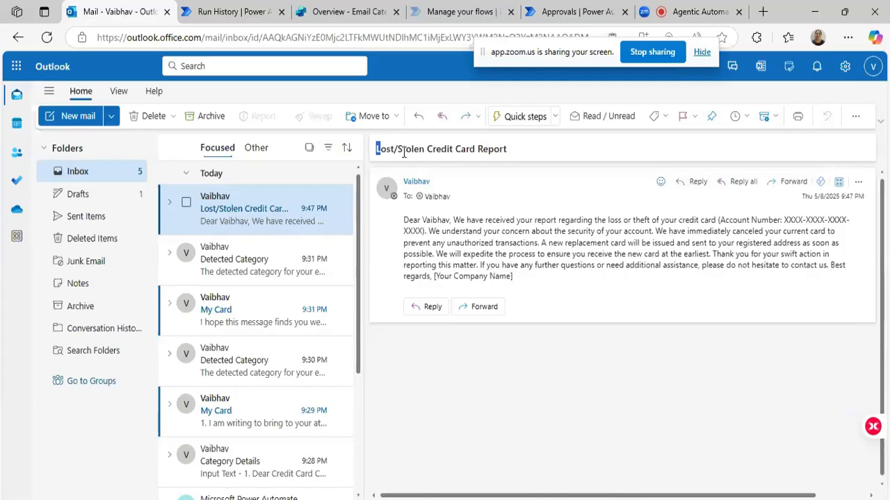
triple_click(451, 251)
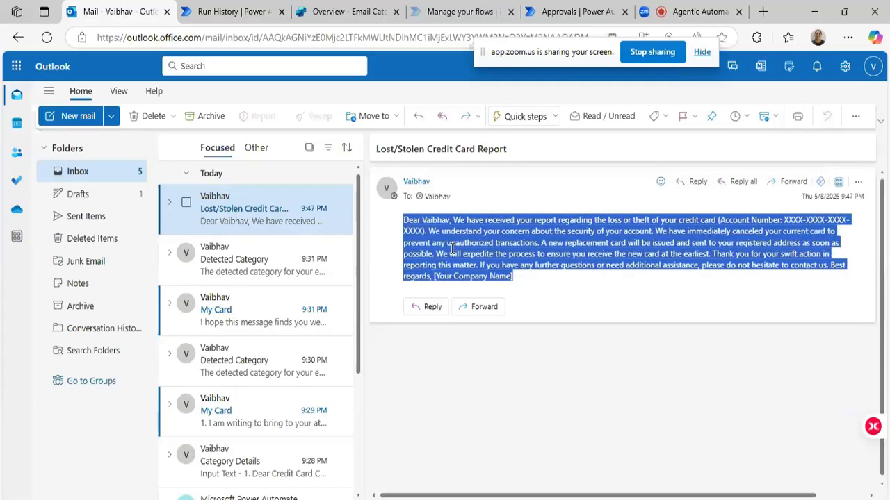
left_click_drag(380, 149, 462, 147)
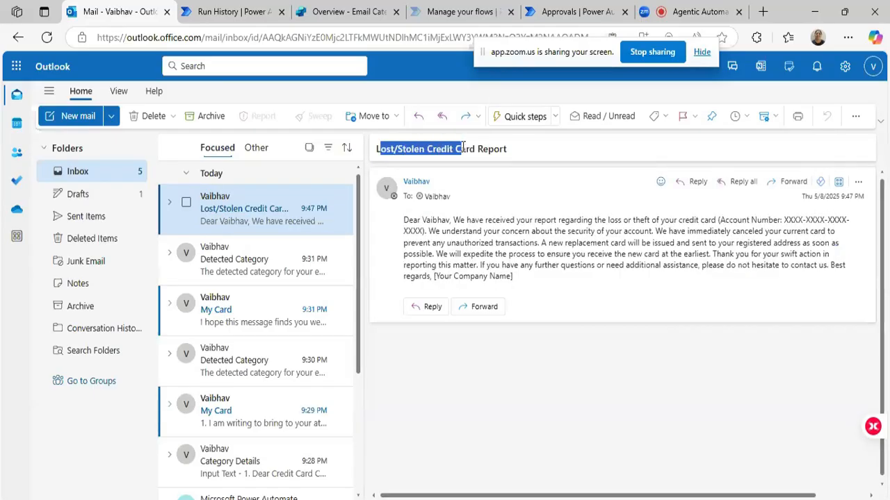
Return to Copilot Studio, close the agent's test chat and publish the Email Categorizer-1 agent from its overview.
left_click(340, 12)
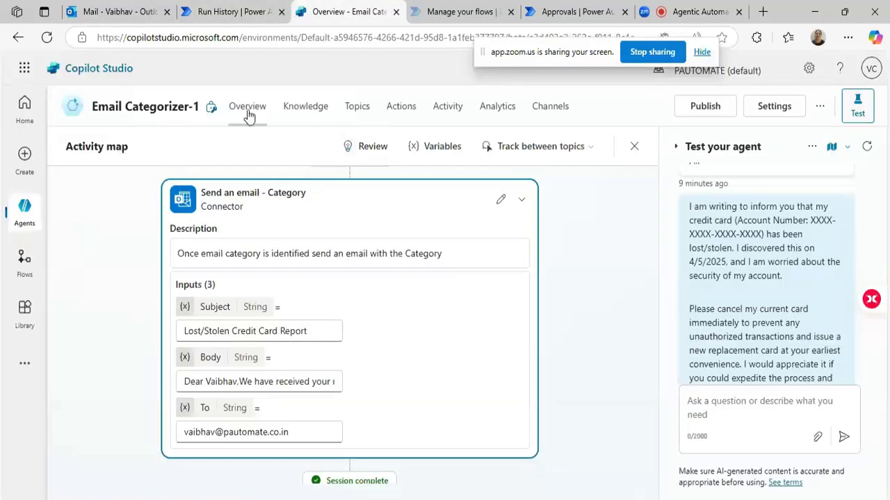
left_click(248, 111)
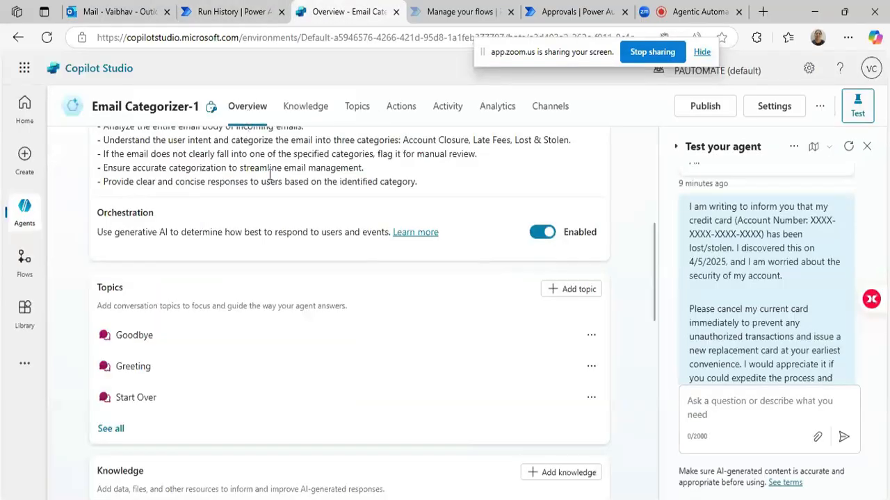
left_click(866, 148)
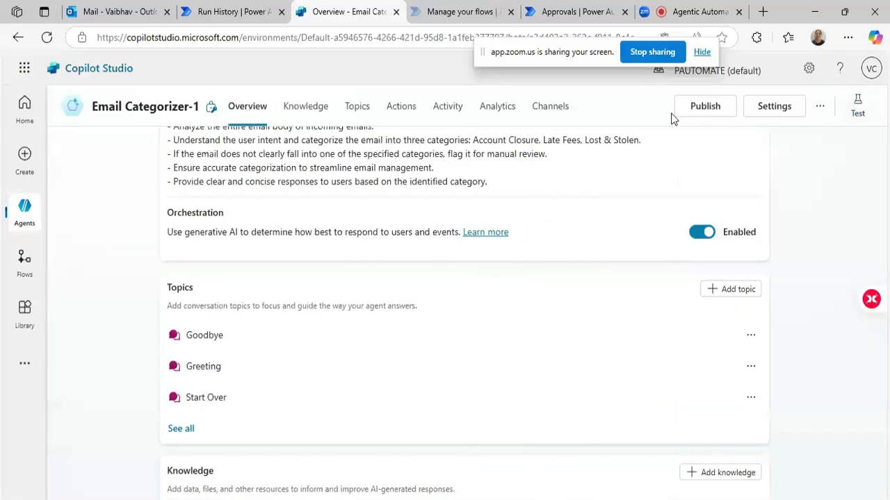
scroll(401, 353, "up", 5)
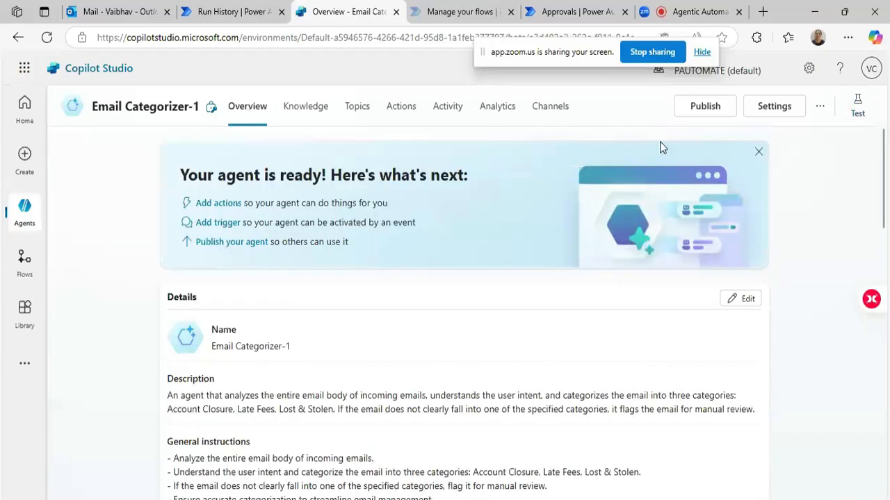
left_click(707, 110)
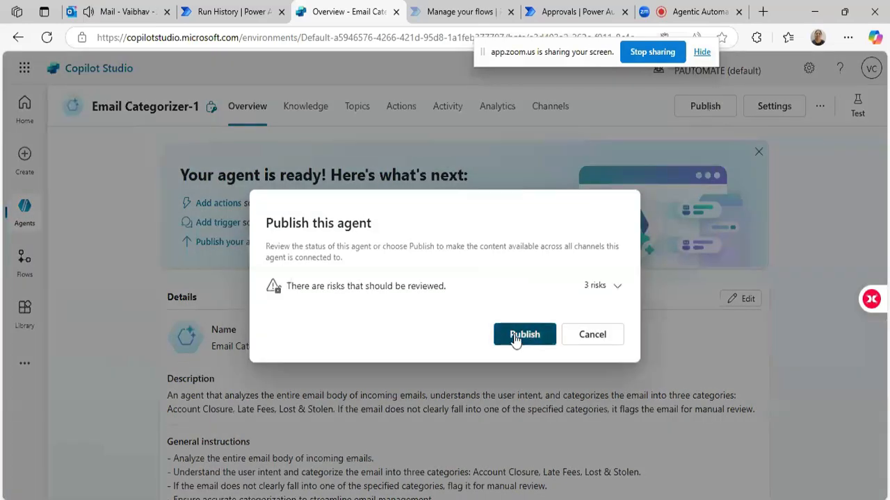
left_click(516, 337)
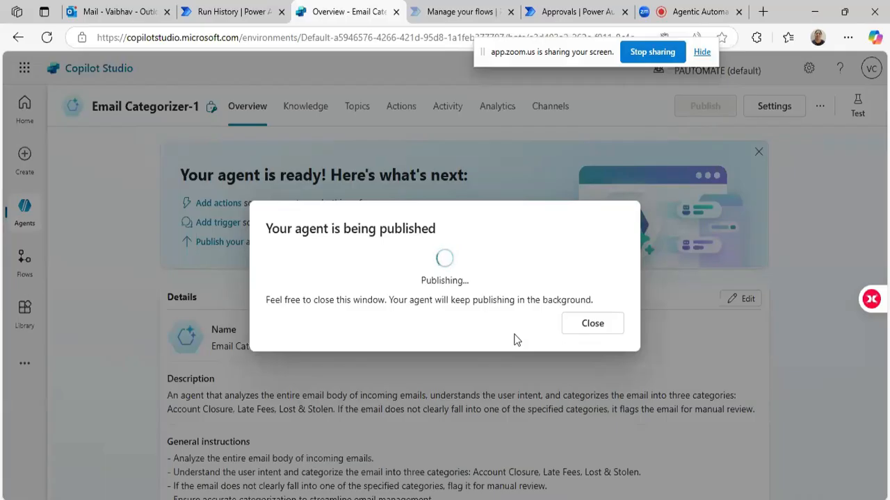
triple_click(571, 298)
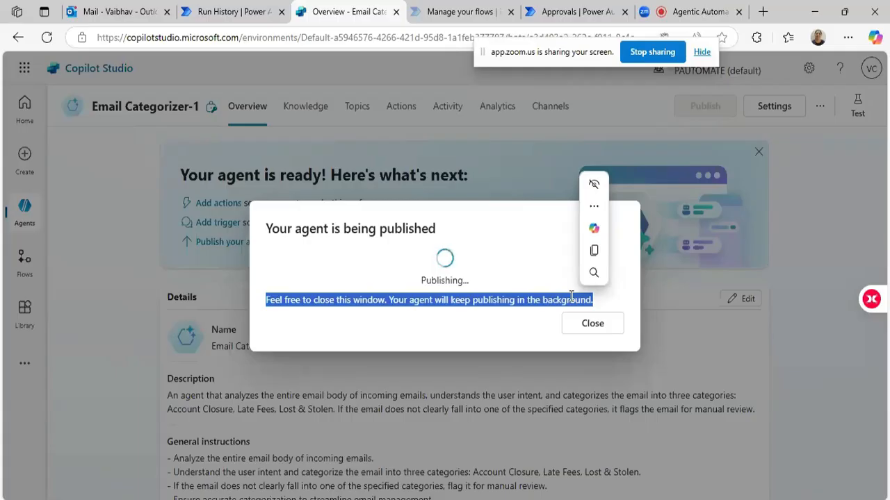
left_click(570, 332)
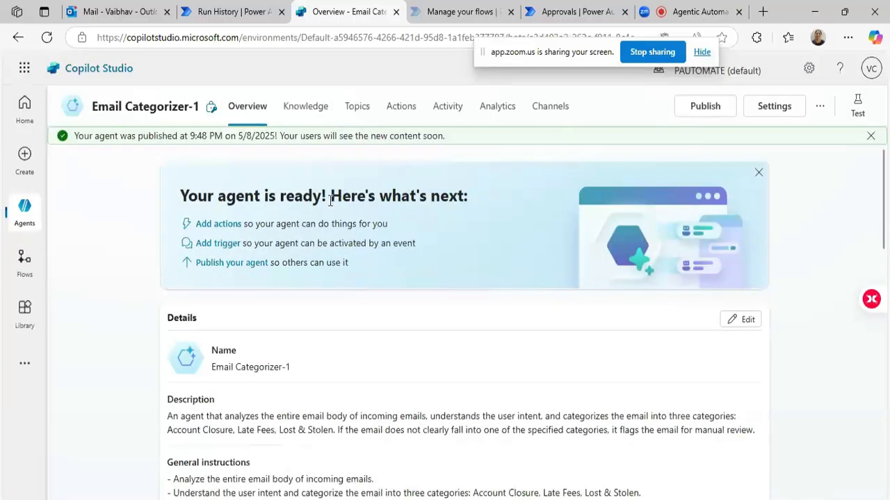
triple_click(210, 135)
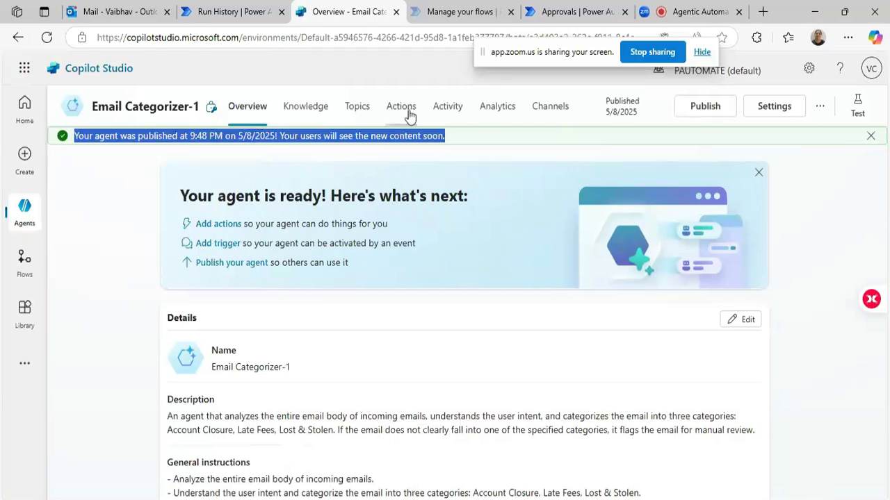
Review the agent's activity history and the run analytics on its overview page.
left_click(458, 107)
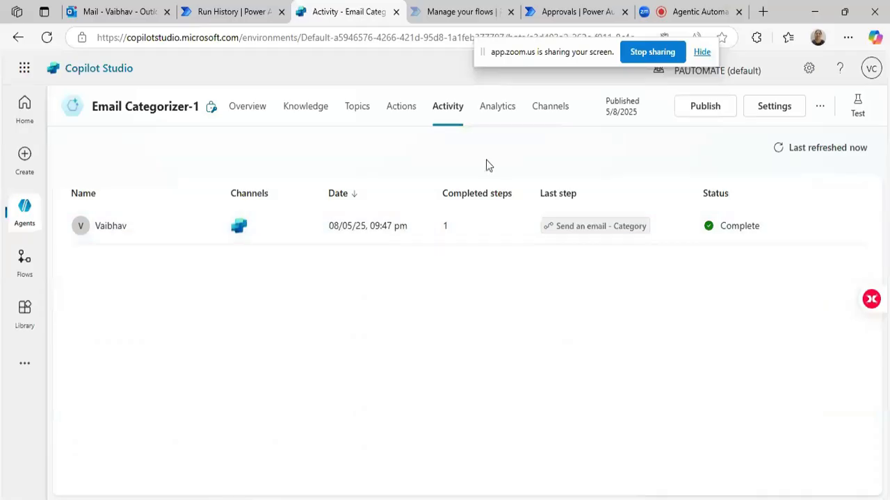
left_click(249, 111)
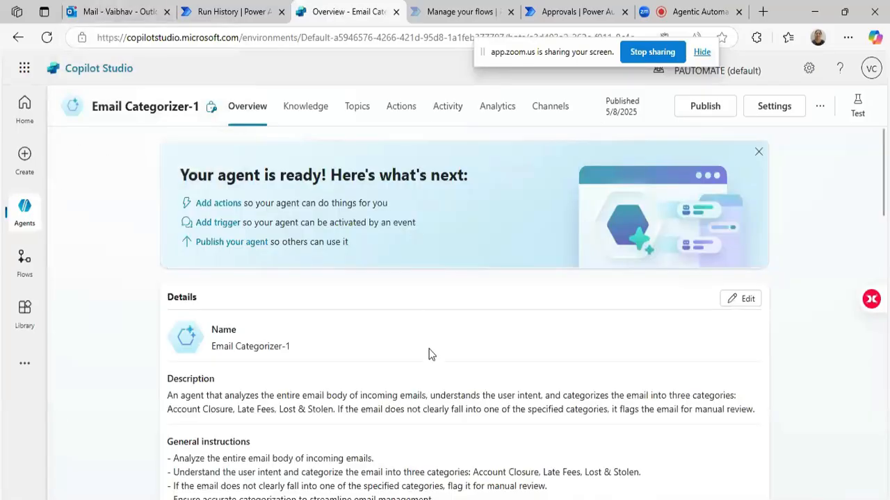
scroll(429, 354, "down", 1)
scroll(428, 354, "down", 4)
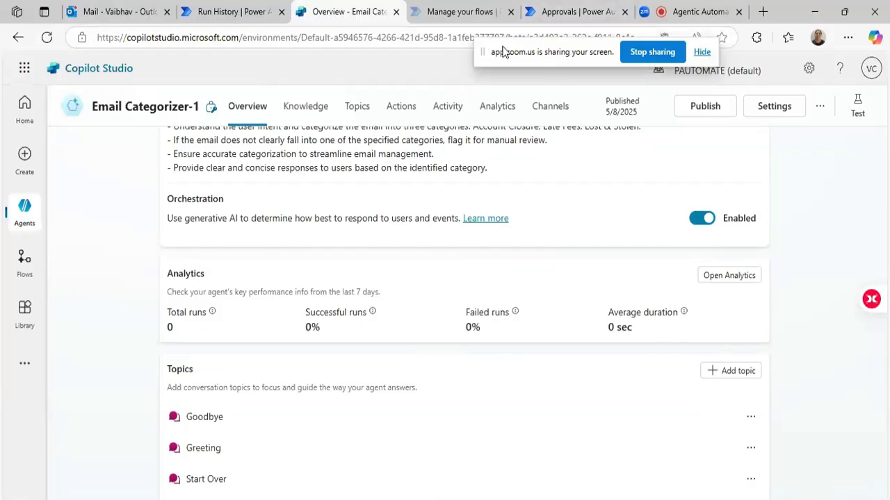
left_click_drag(523, 49, 493, 44)
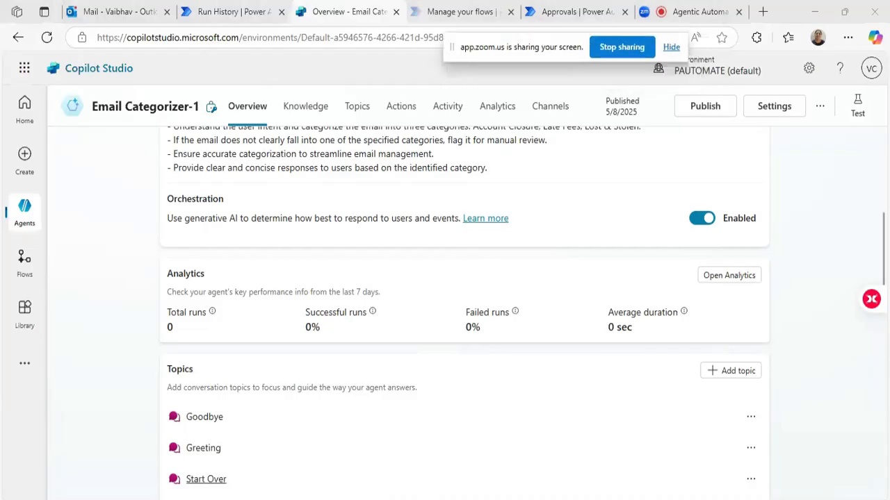